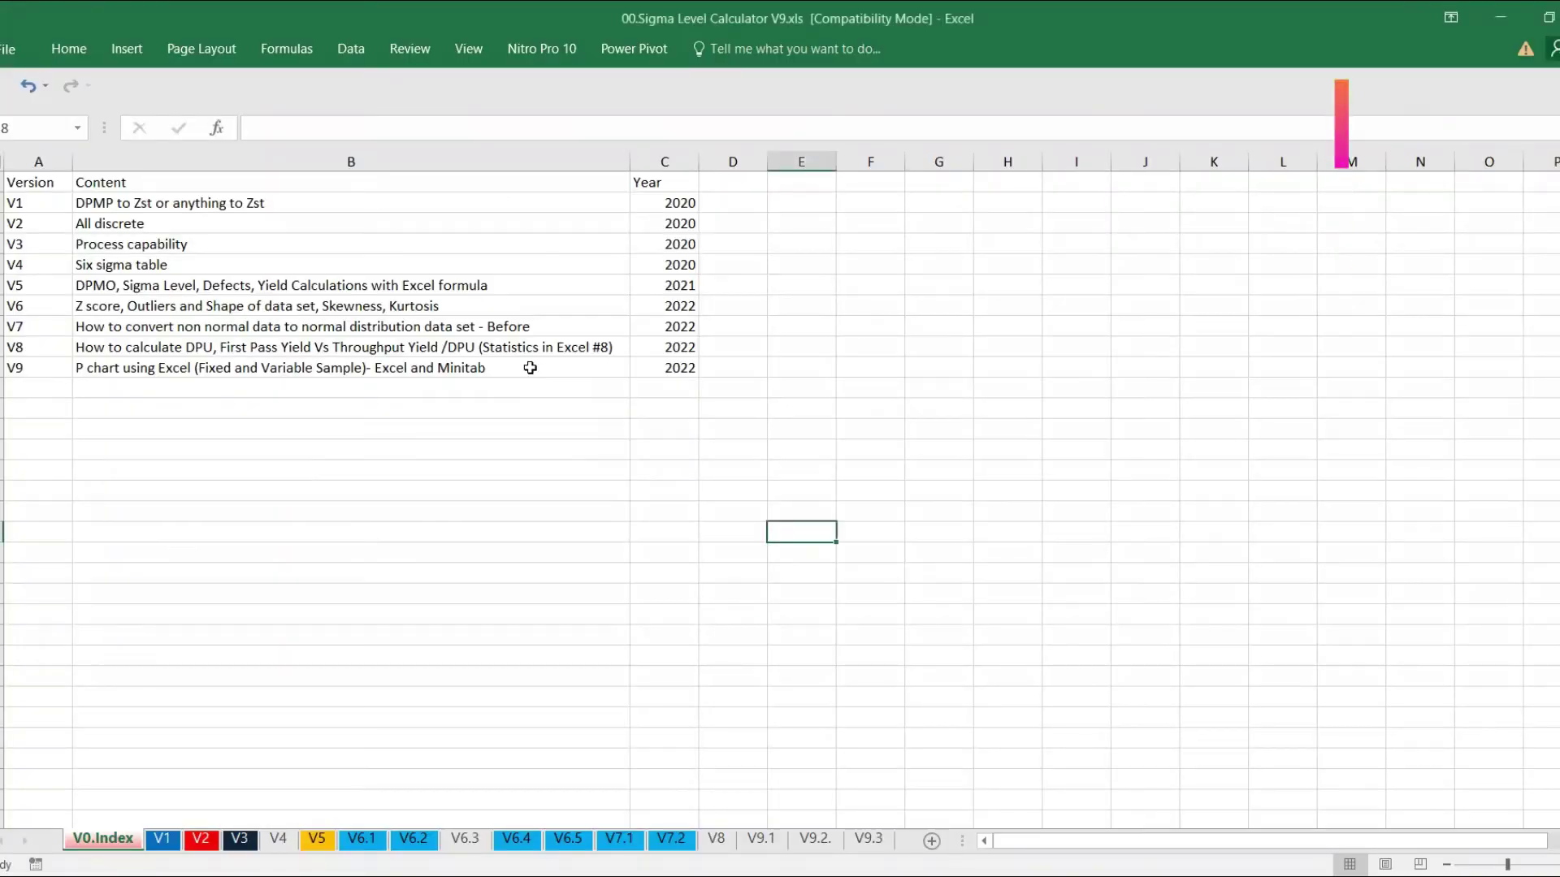
# Check the V9 P chart entry in the index and browse past sheet V9.1 to sheet V9.2
pyautogui.click(530, 368)
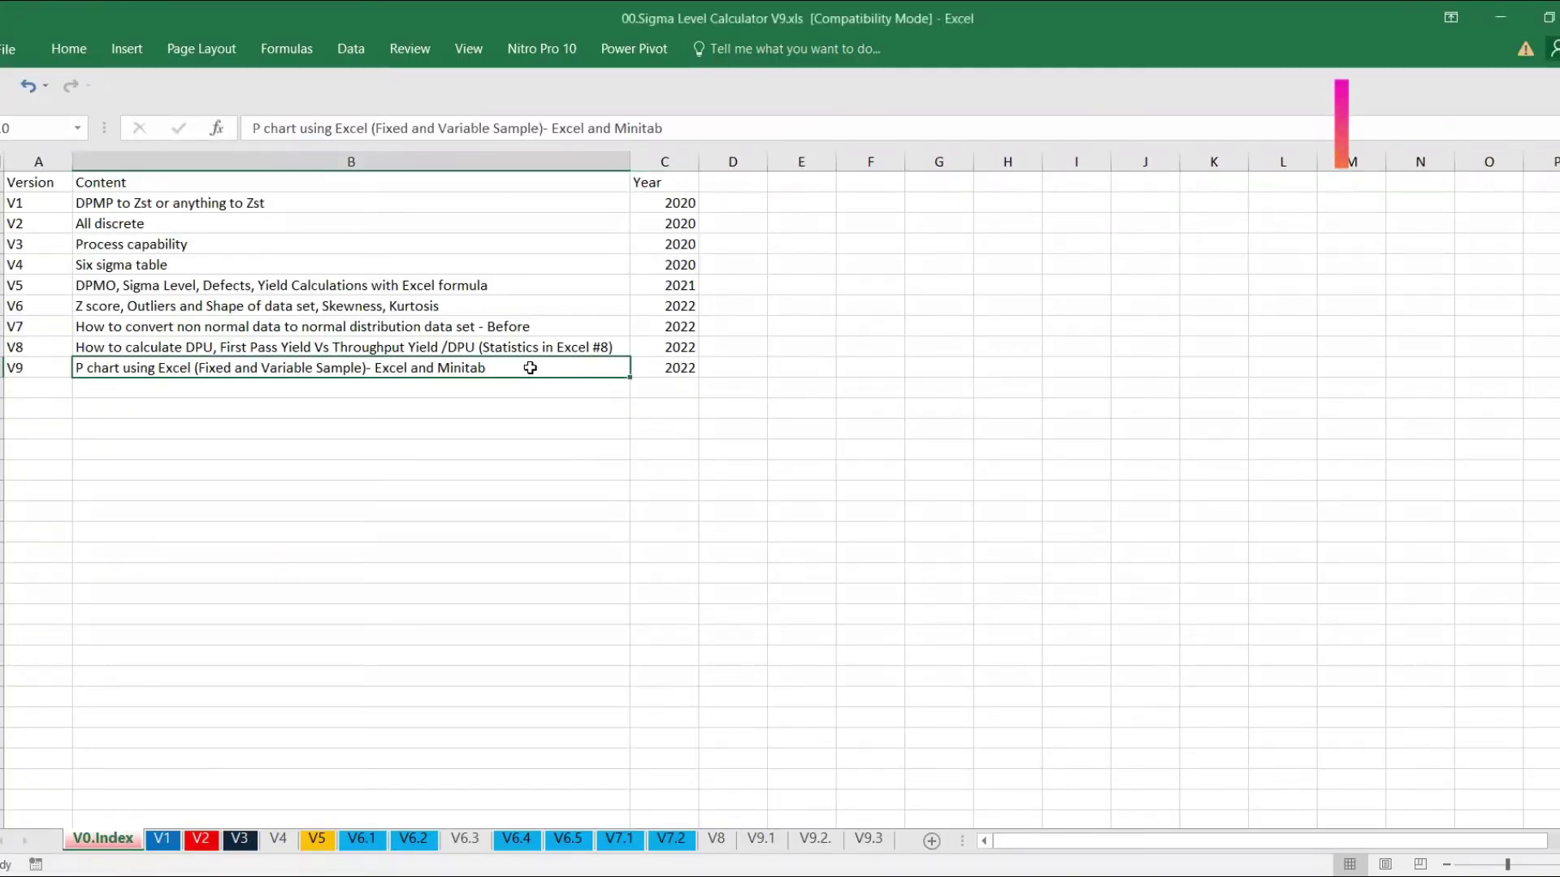
pyautogui.press('Down')
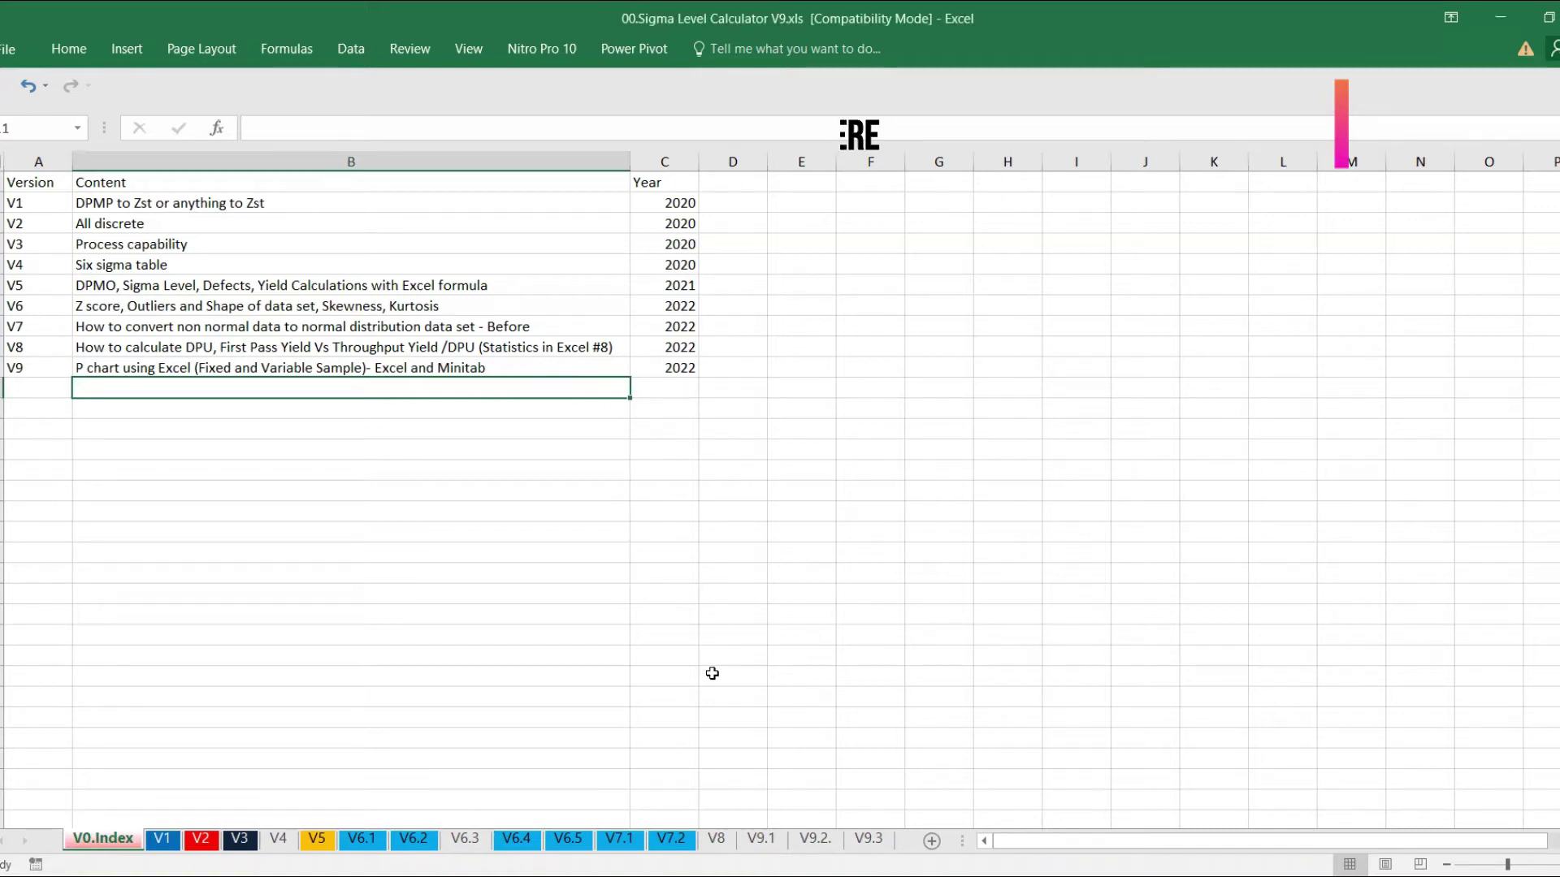
pyautogui.click(768, 844)
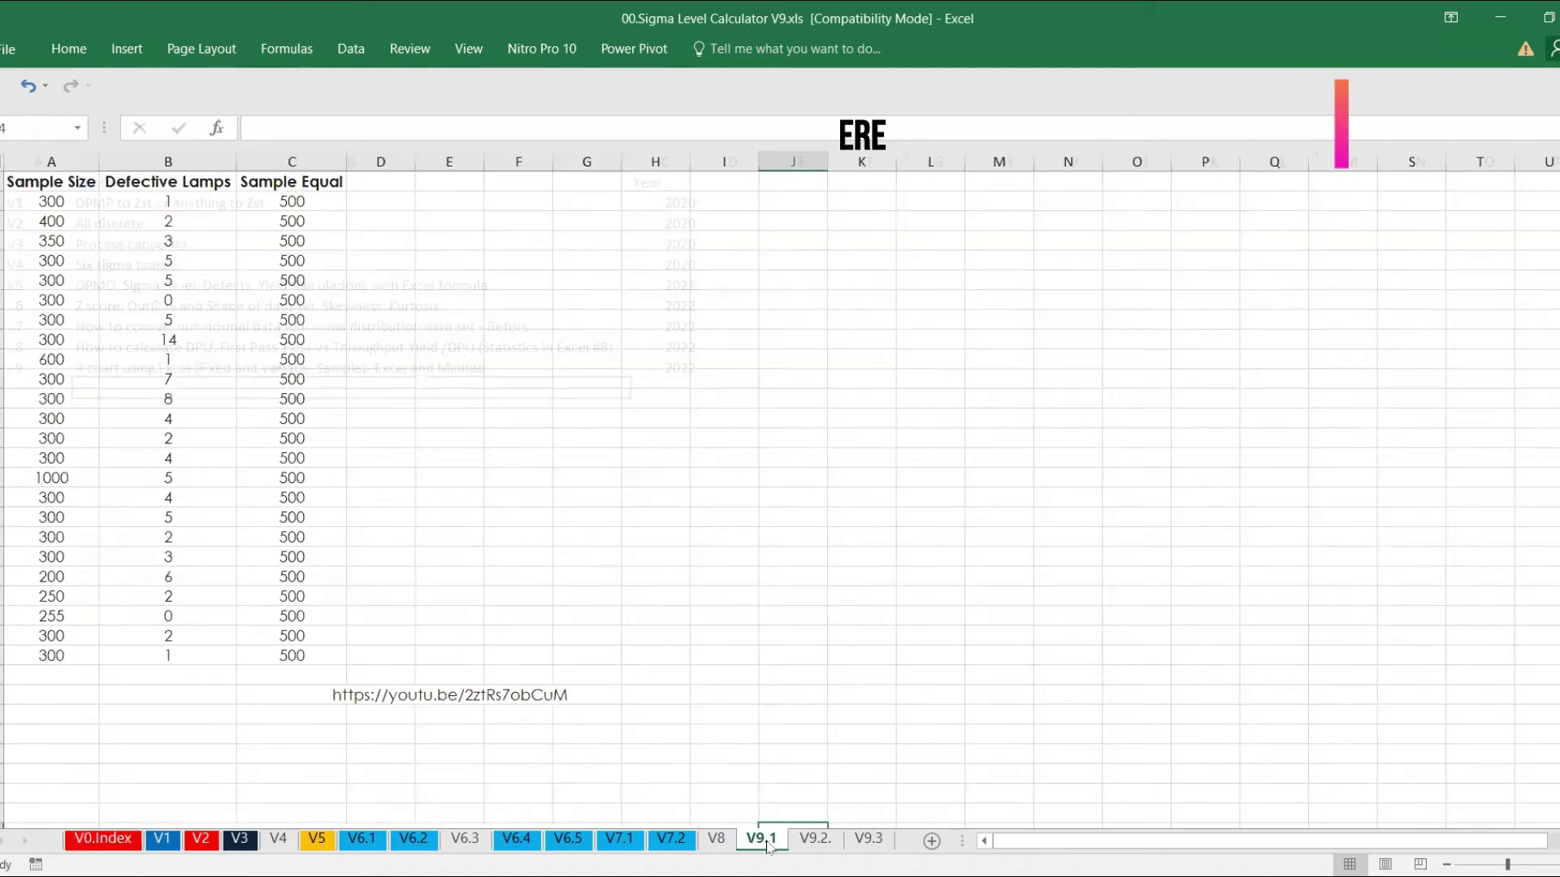
pyautogui.click(808, 848)
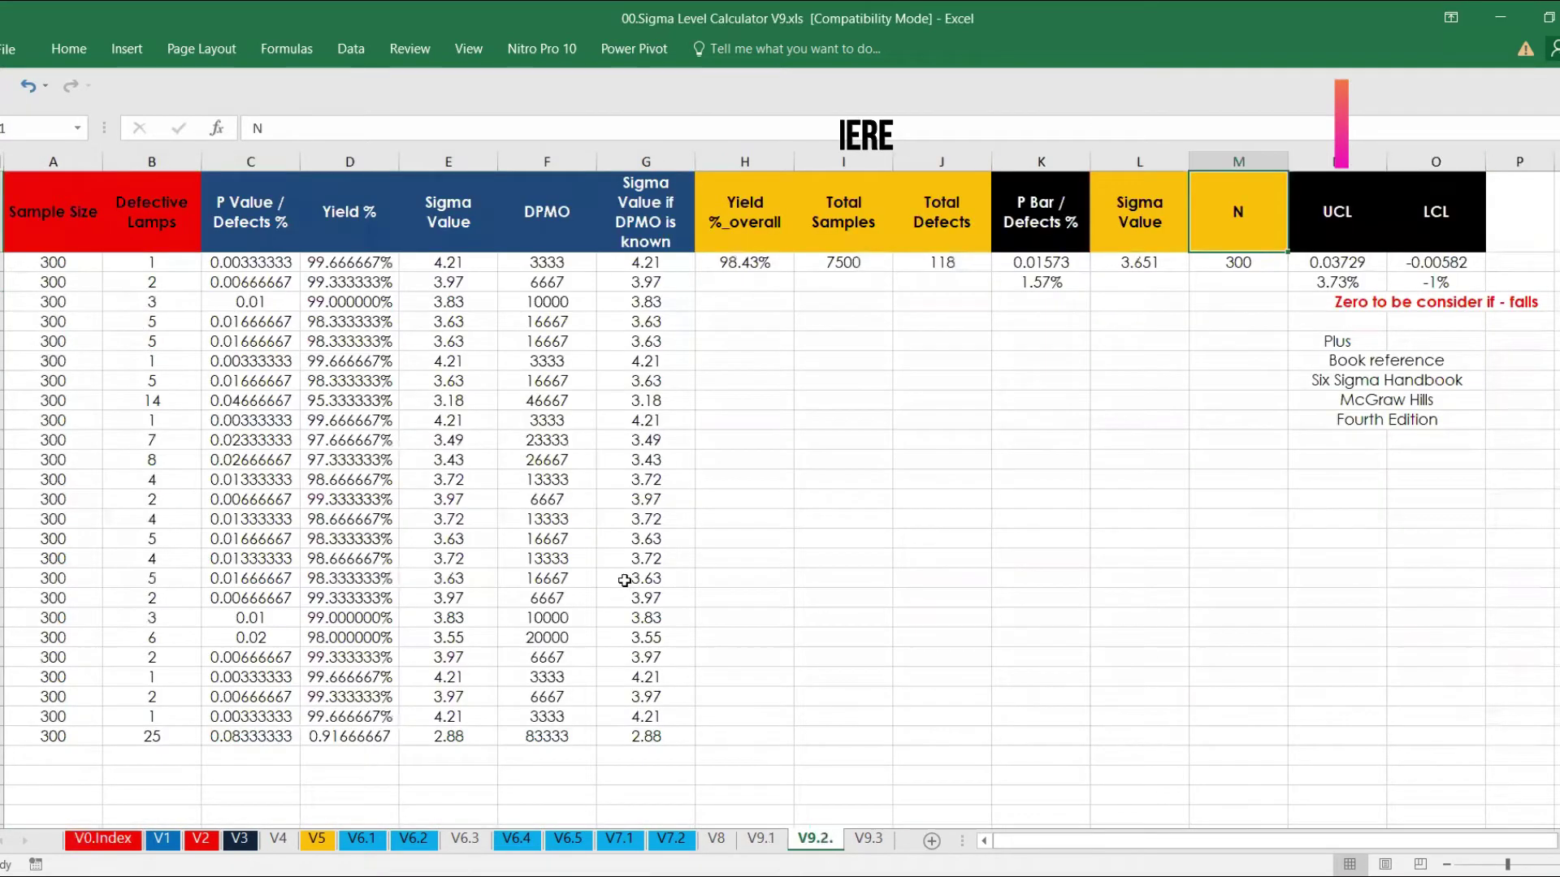
# Review the Sample Size and Defective Lamps input data and the calculated column headings in C1:G1
pyautogui.click(70, 264)
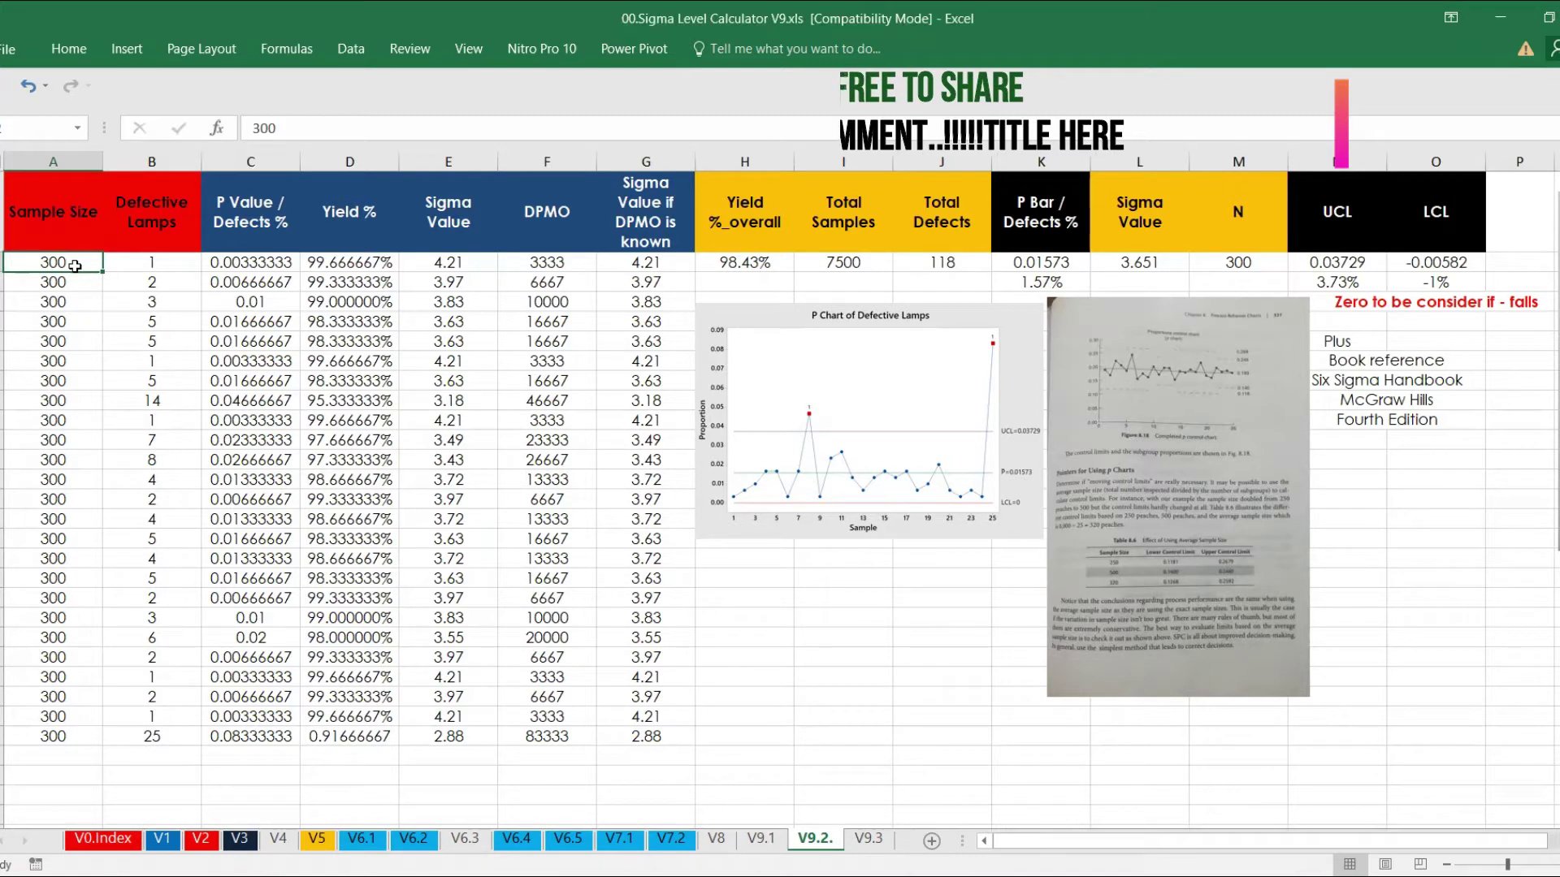
pyautogui.hotkey('ctrl', 'shift', 'Down')
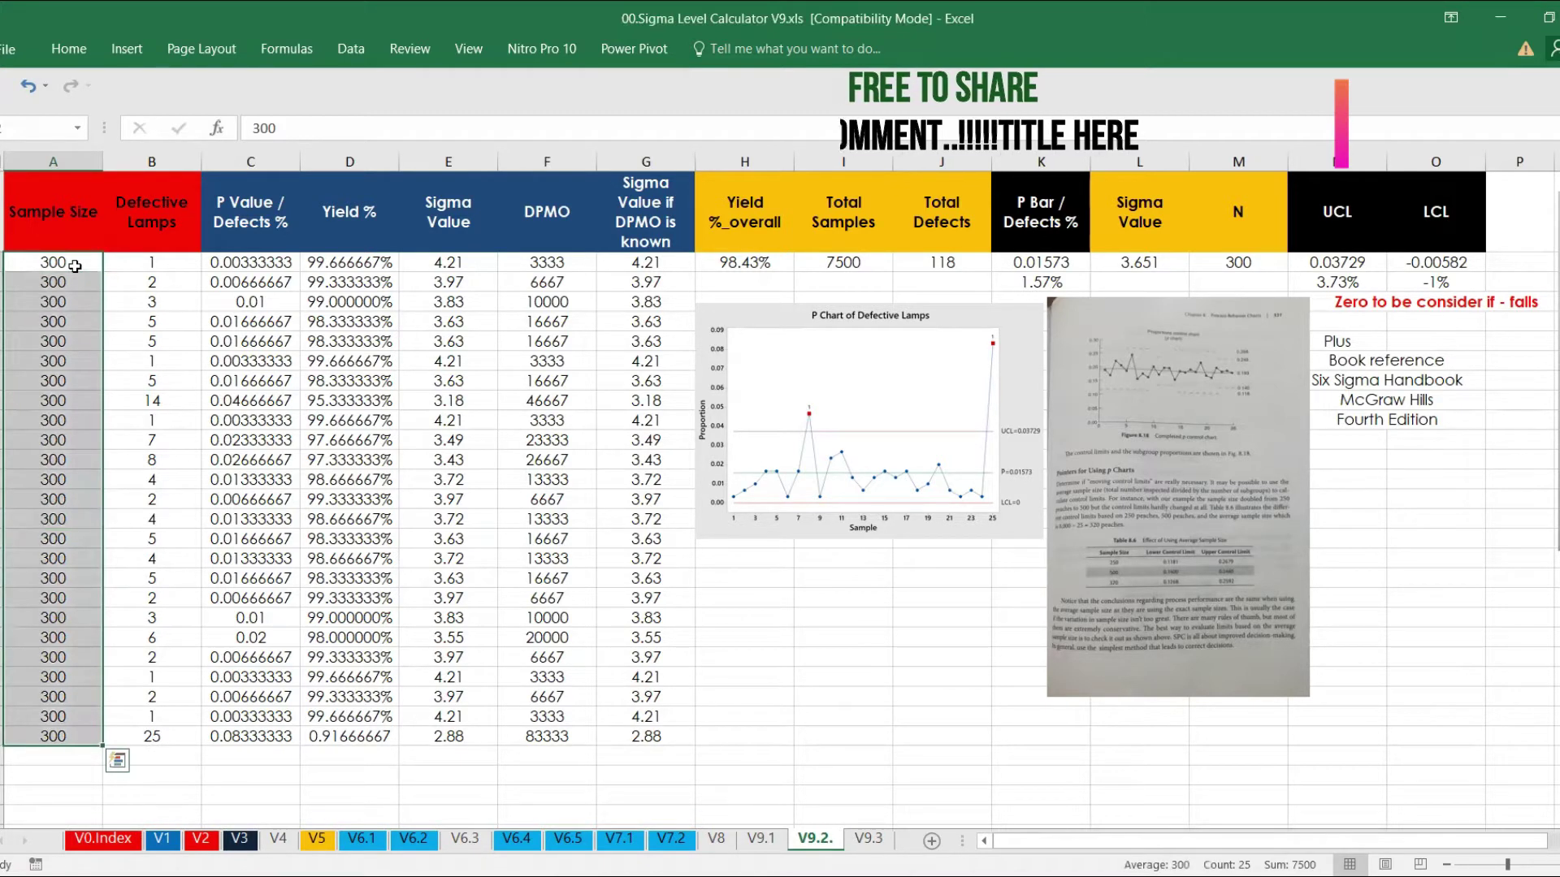
pyautogui.click(147, 262)
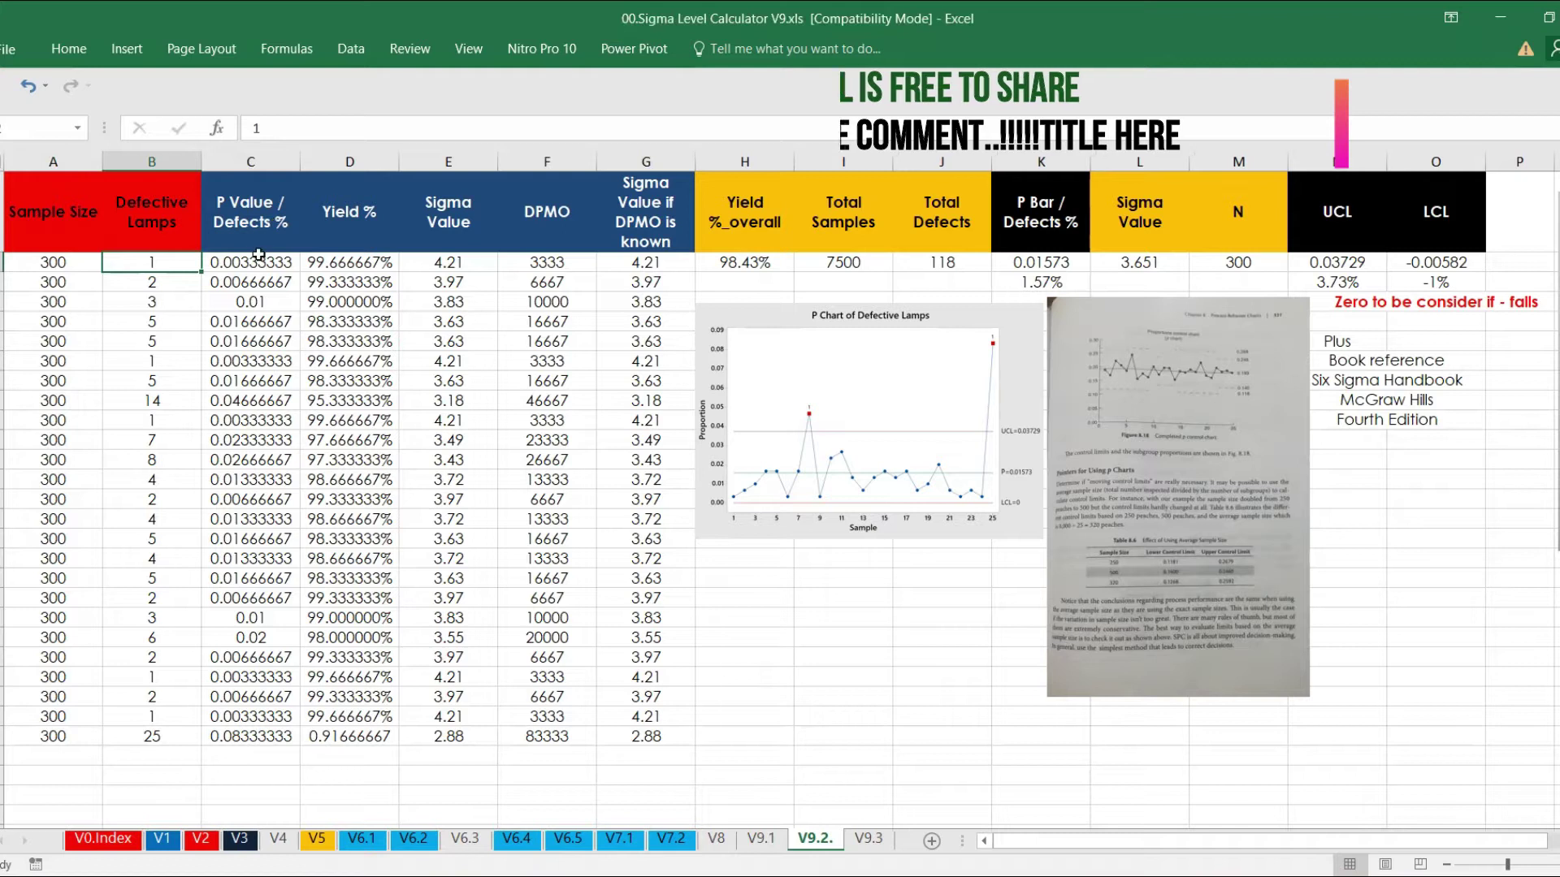
pyautogui.moveTo(264, 219); pyautogui.dragTo(638, 228)
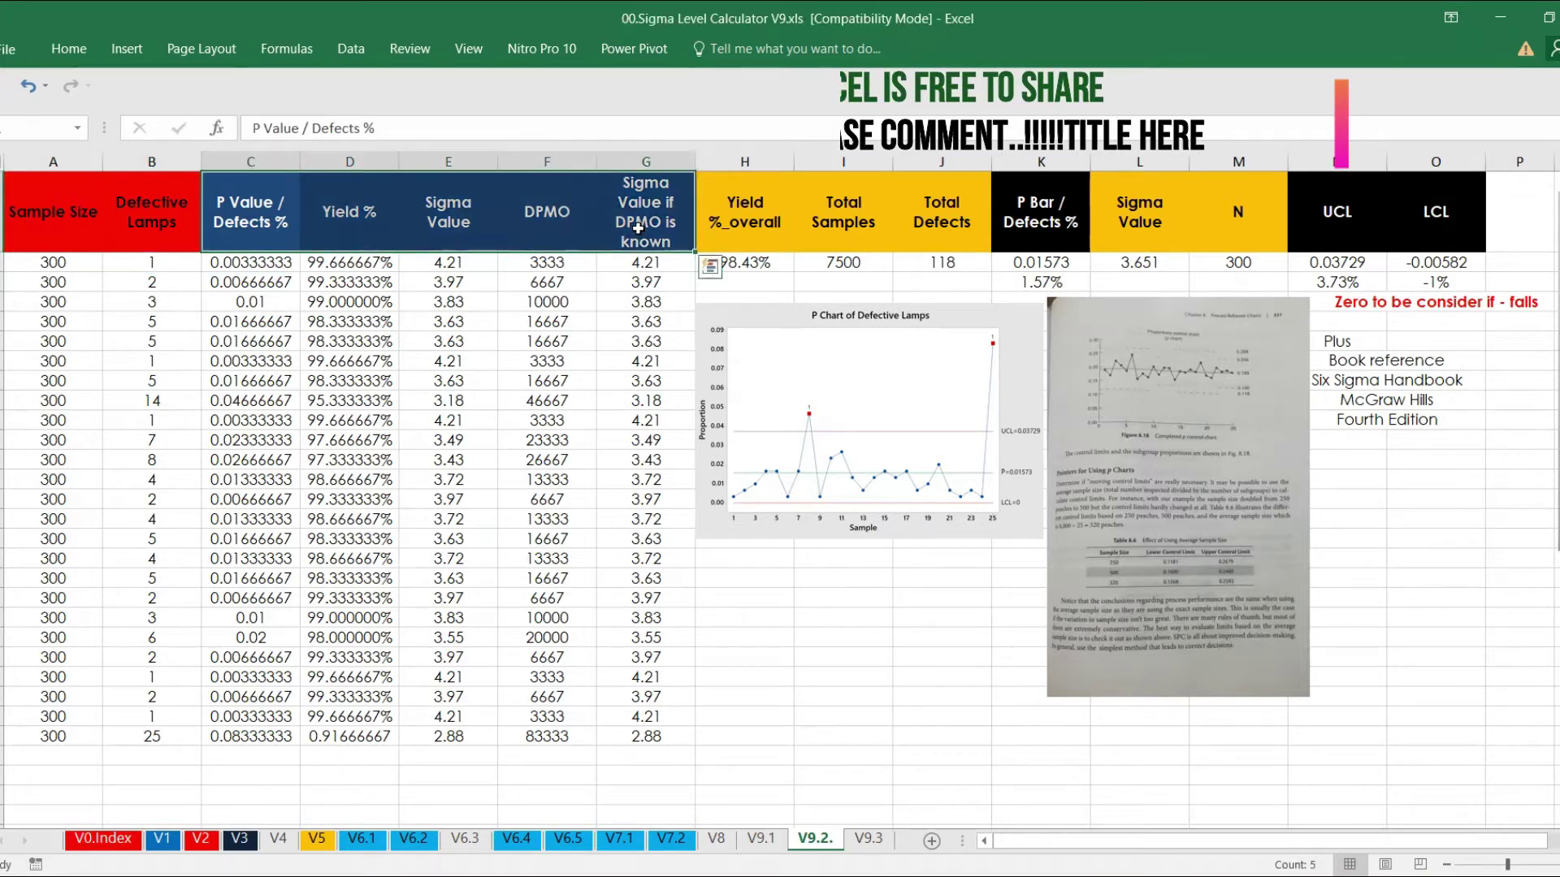
# Examine the row 2 formulas for P Value, Yield %, Sigma Value, DPMO and Sigma Value from known DPMO
pyautogui.click(295, 258)
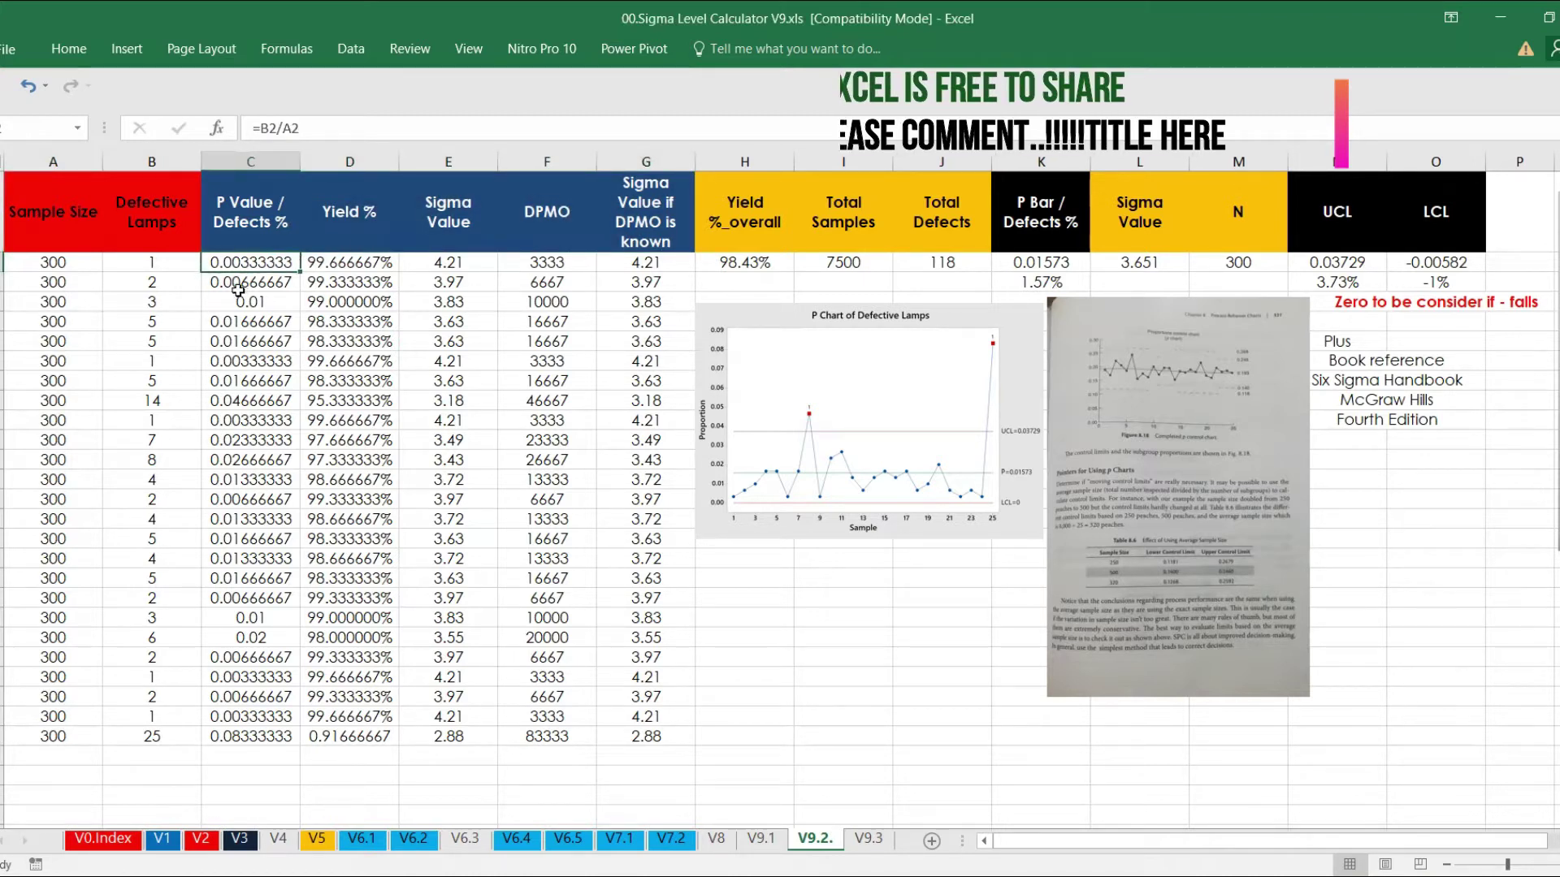
pyautogui.click(266, 284)
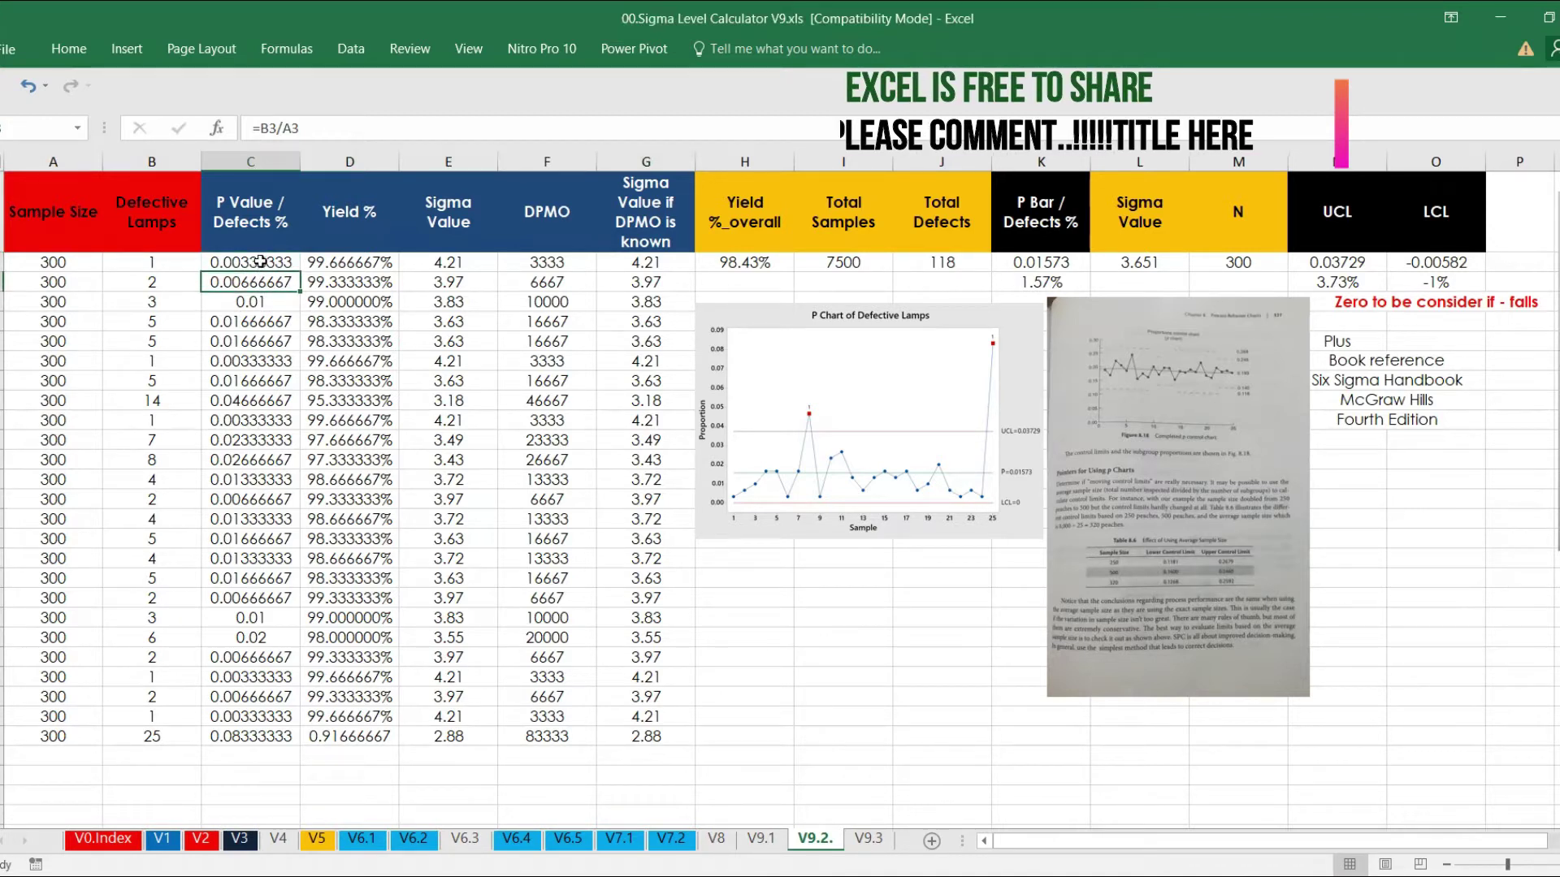
pyautogui.click(259, 260)
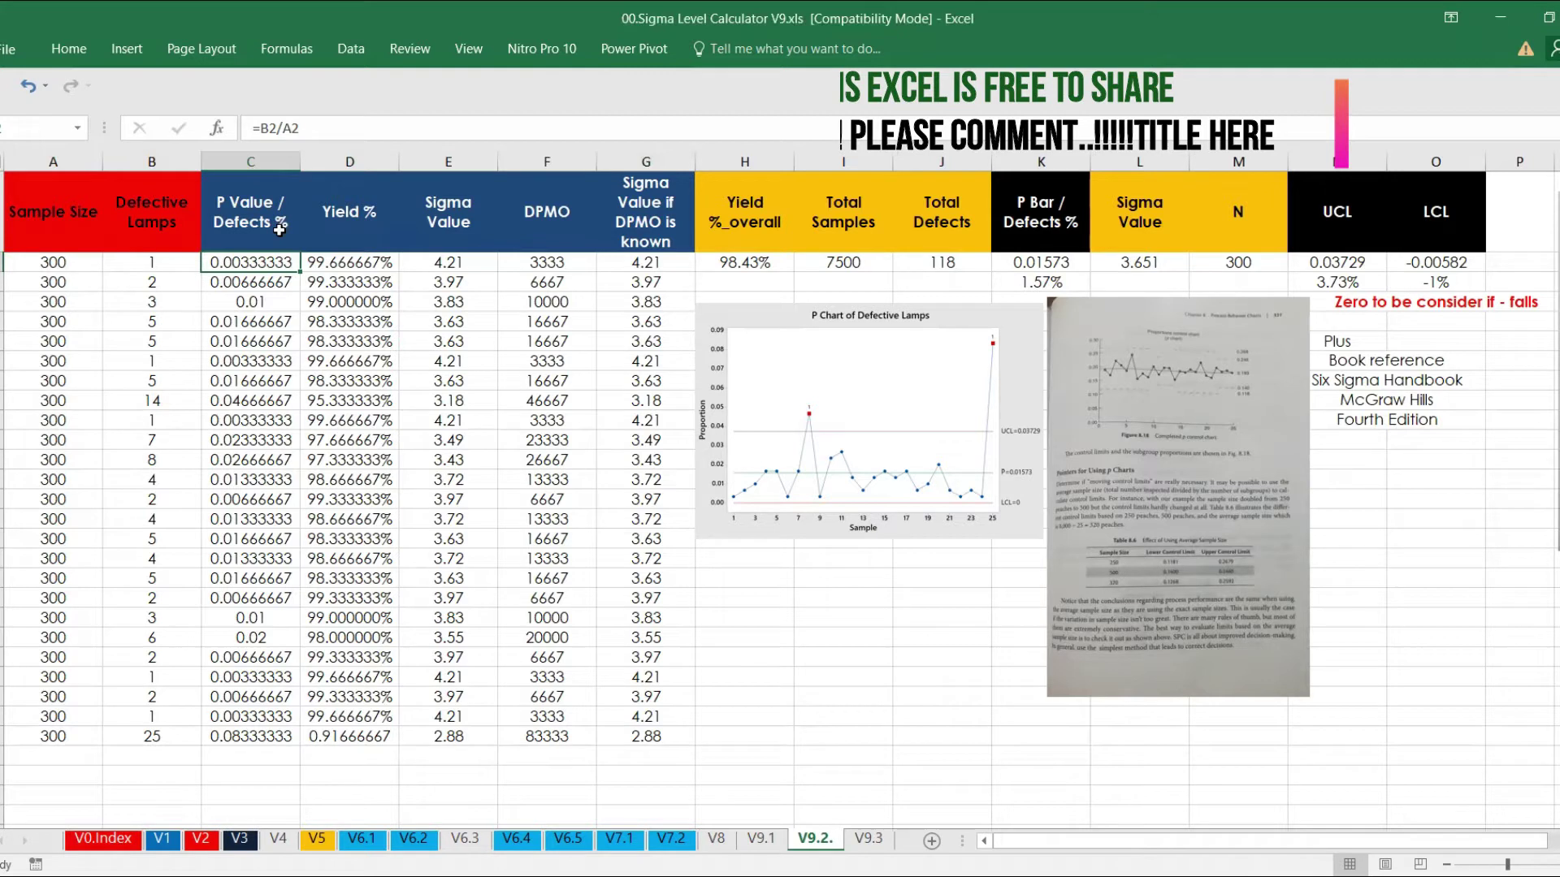
pyautogui.click(358, 258)
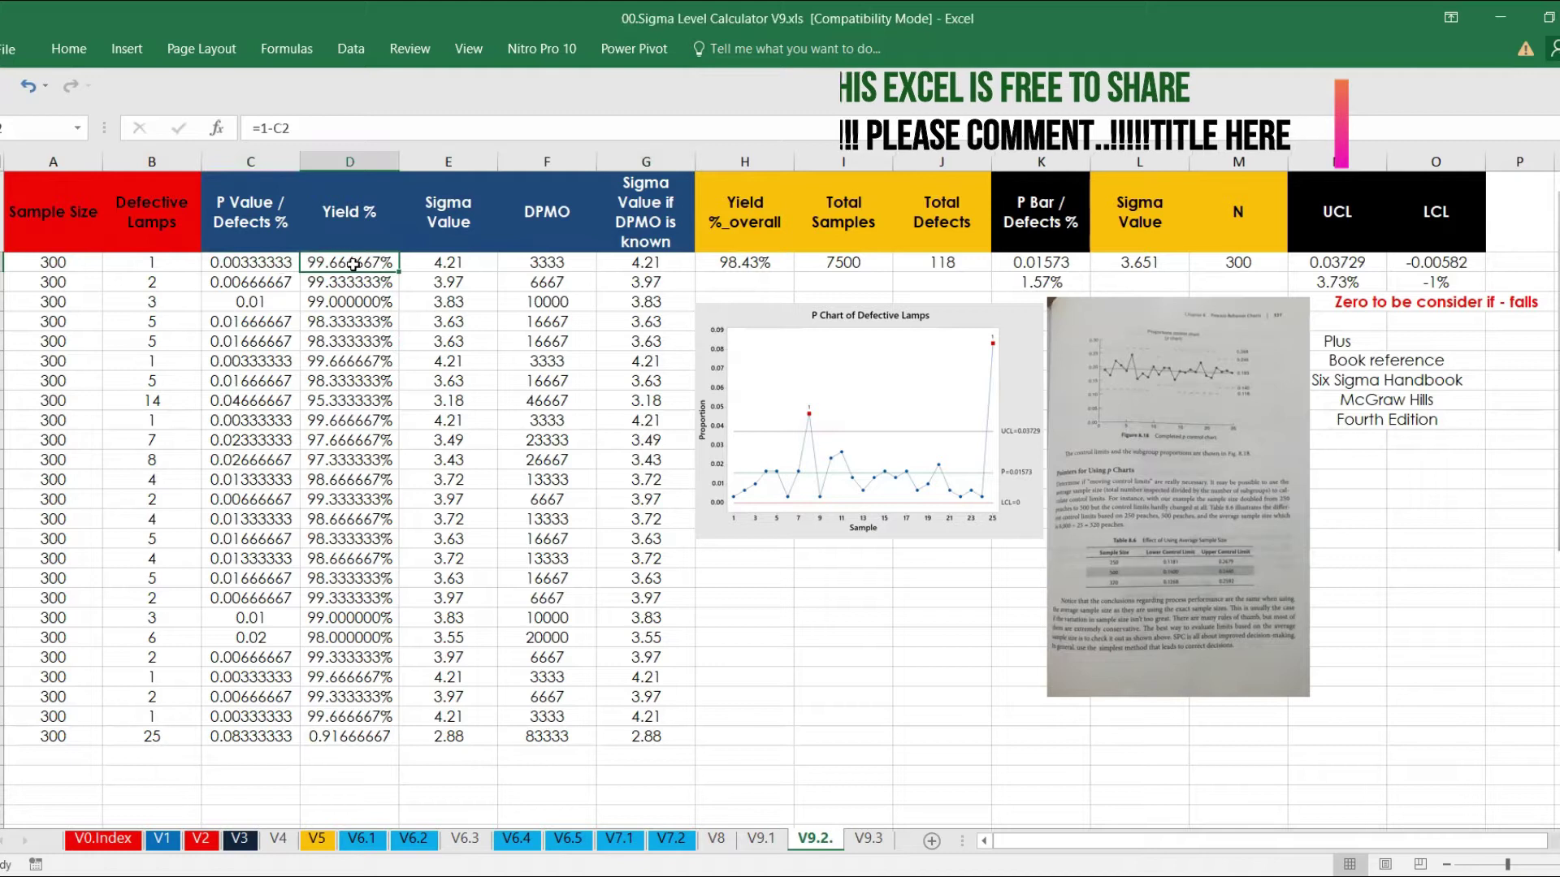
pyautogui.click(448, 261)
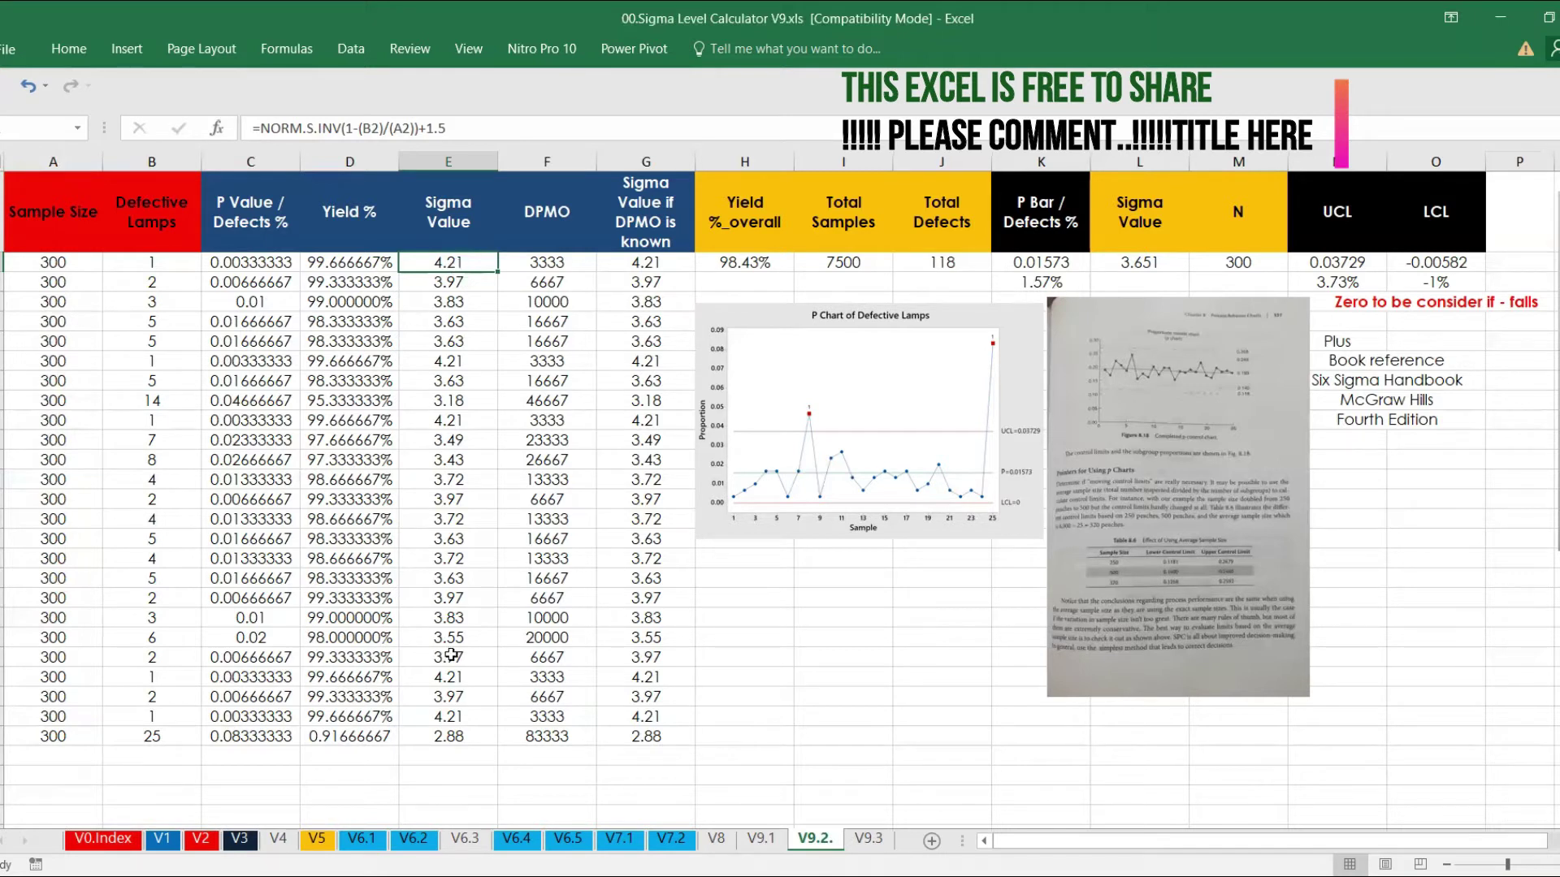
pyautogui.click(562, 266)
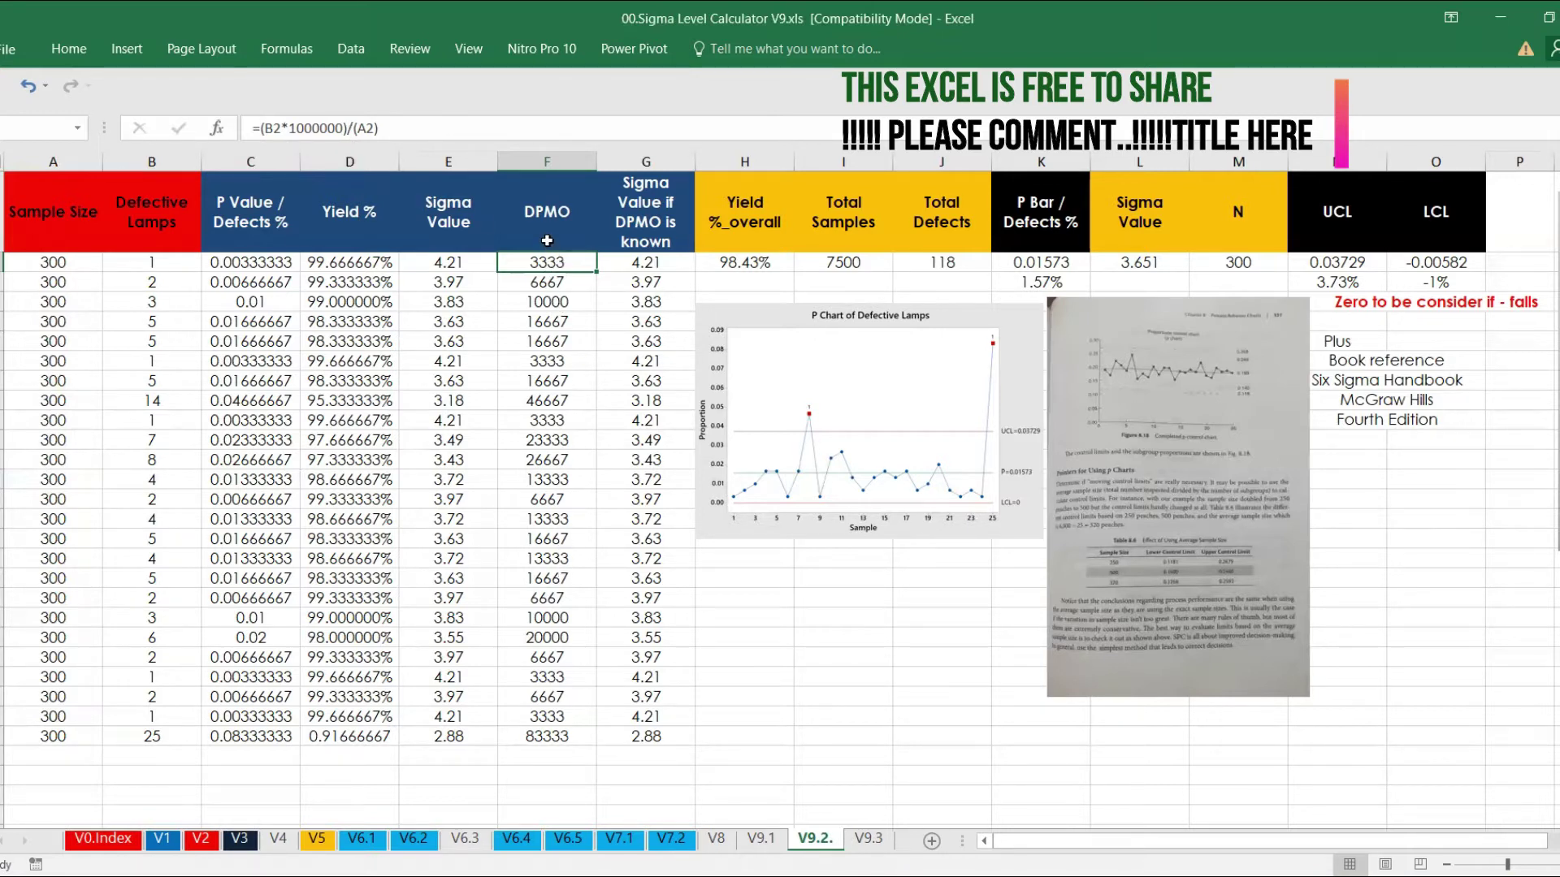
pyautogui.click(543, 232)
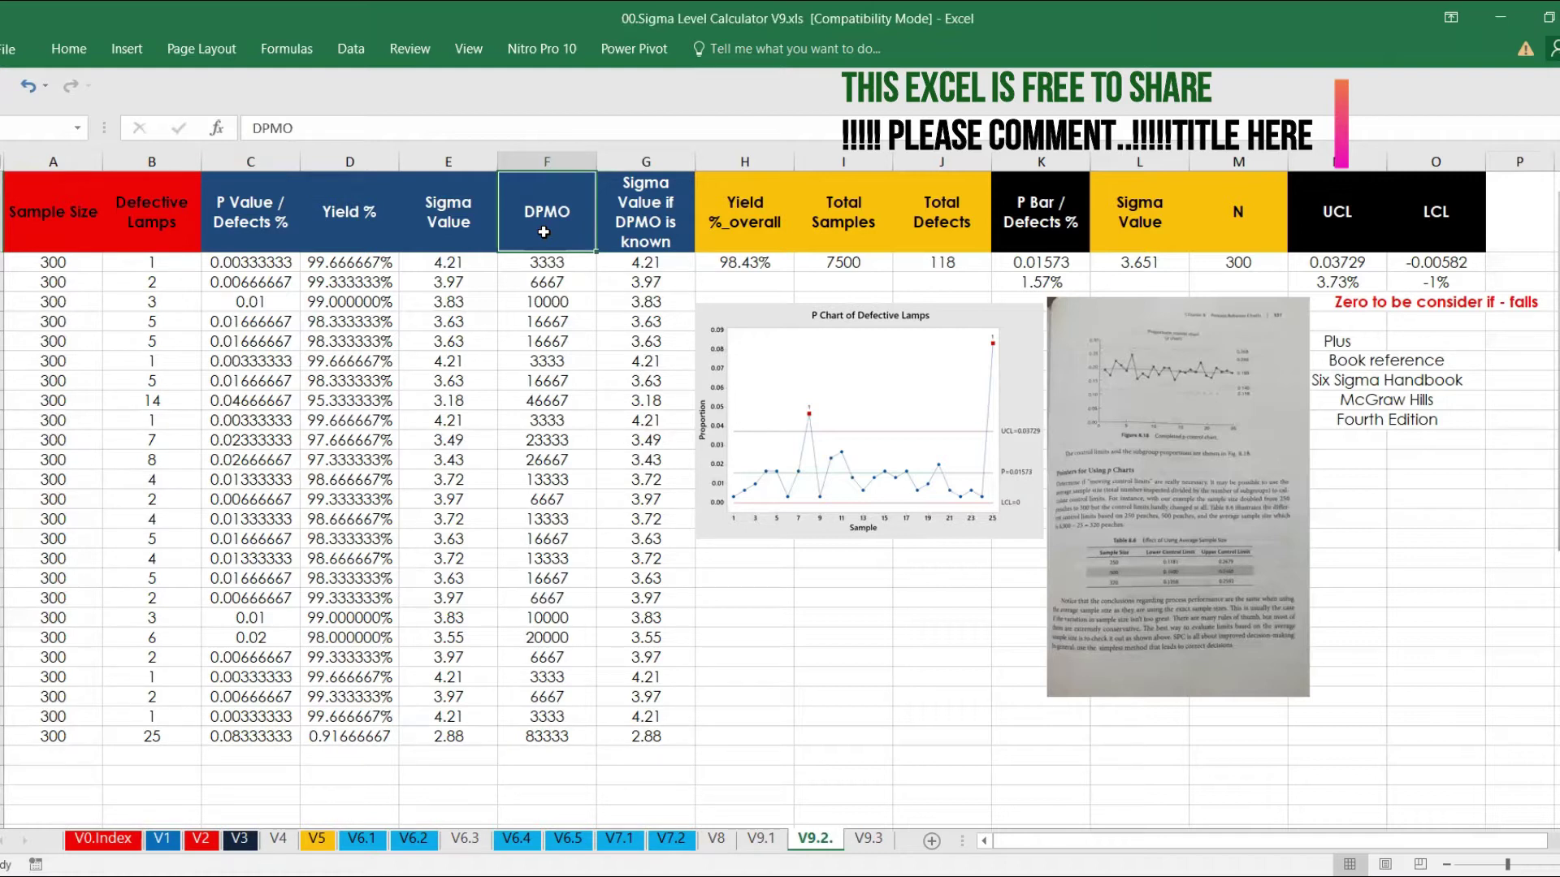
pyautogui.click(175, 404)
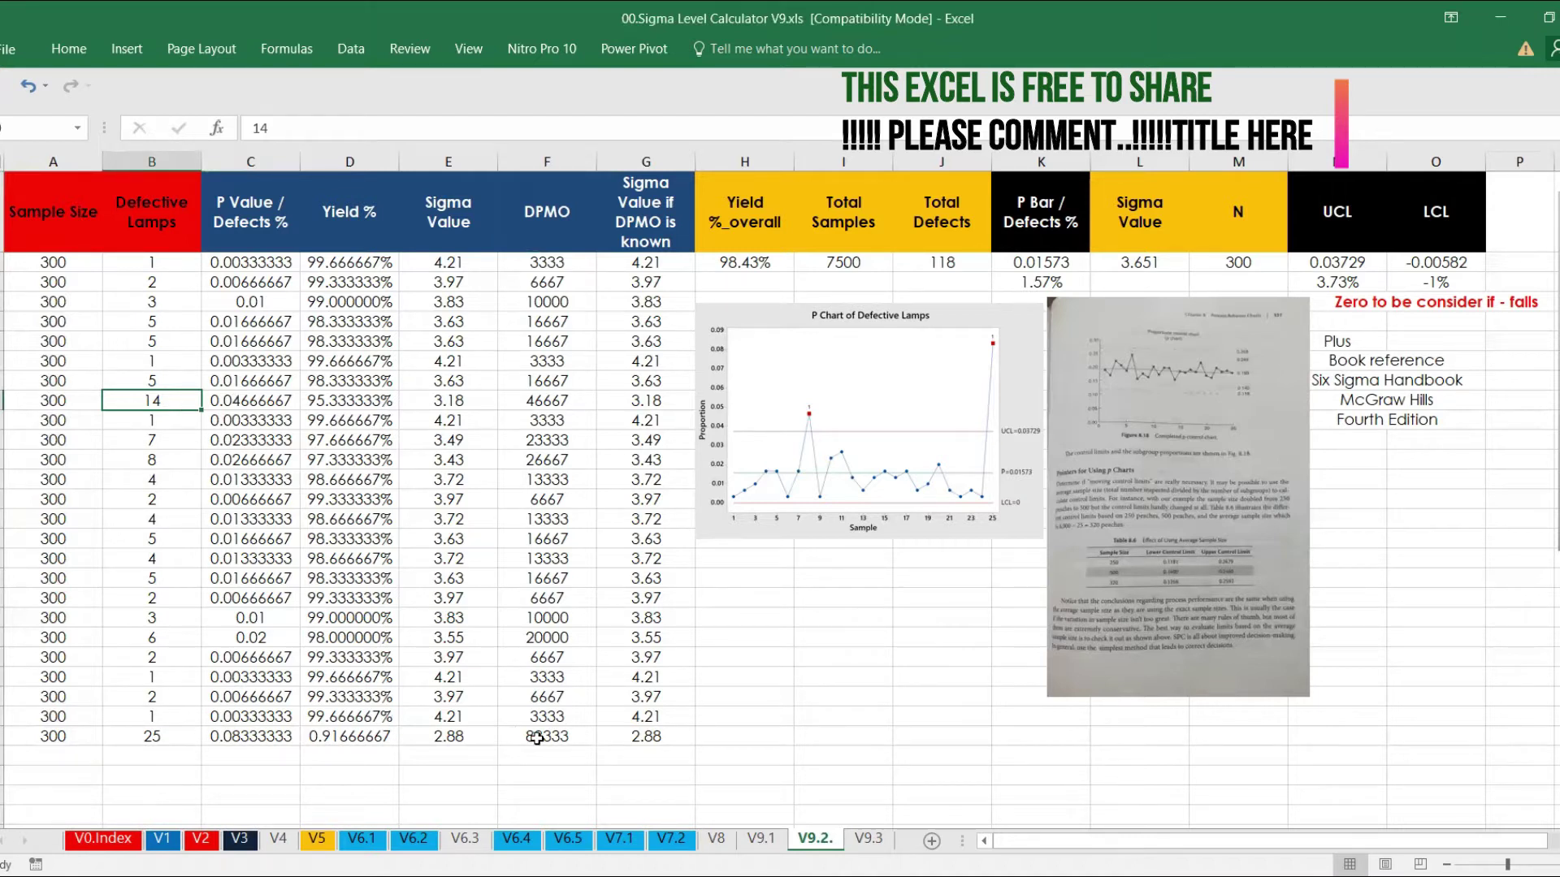
pyautogui.click(646, 261)
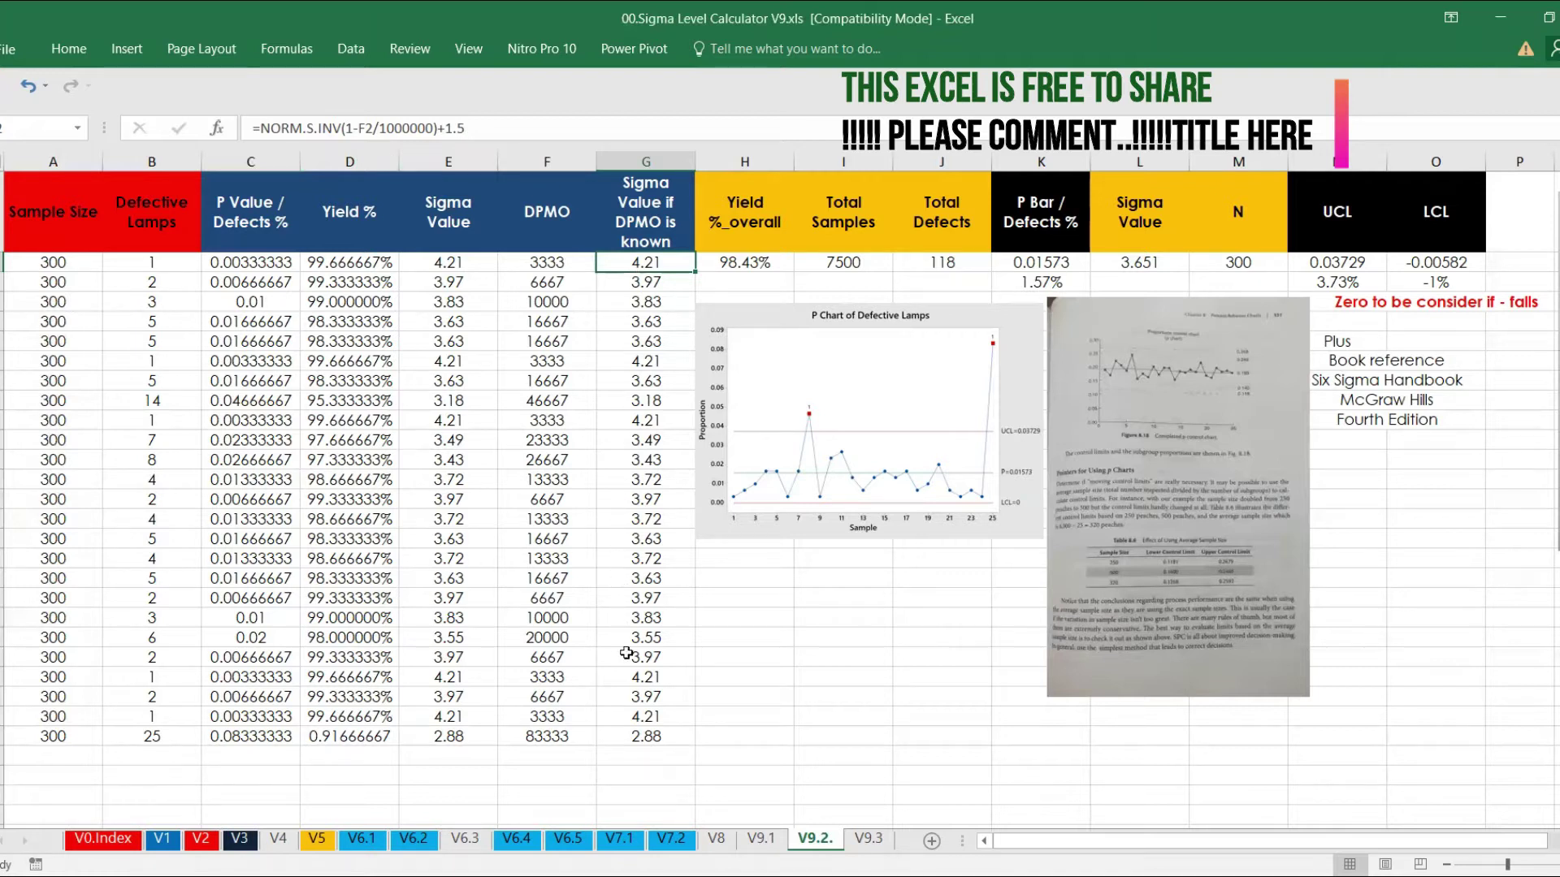
# Examine the overall yield and Total Samples formulas, comparing them with the Sample Size data and the P Bar formula
pyautogui.click(751, 260)
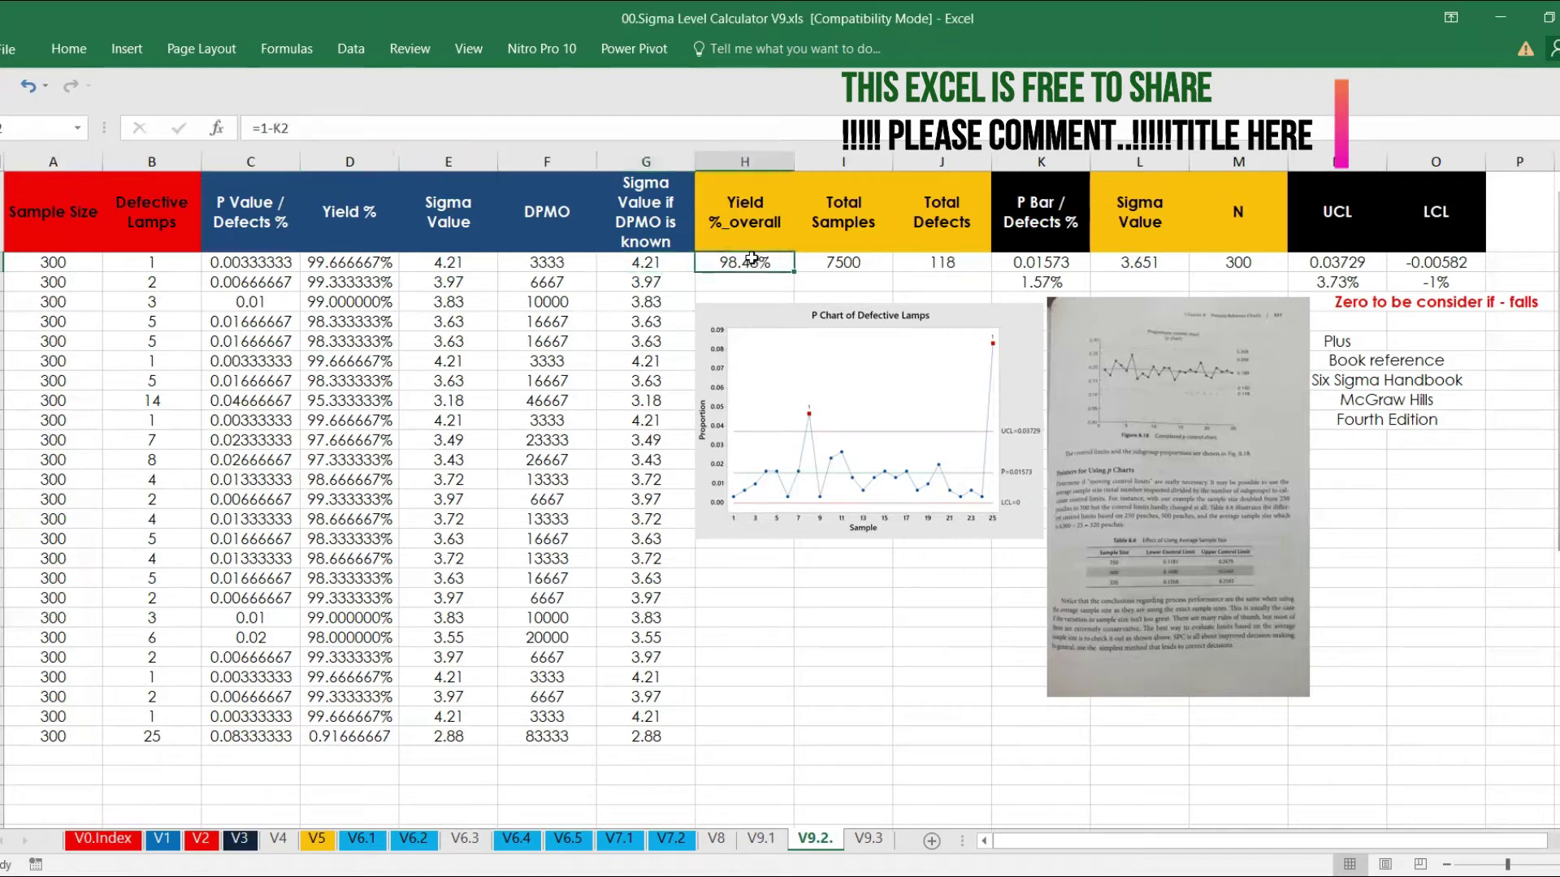
pyautogui.moveTo(58, 271); pyautogui.dragTo(52, 731)
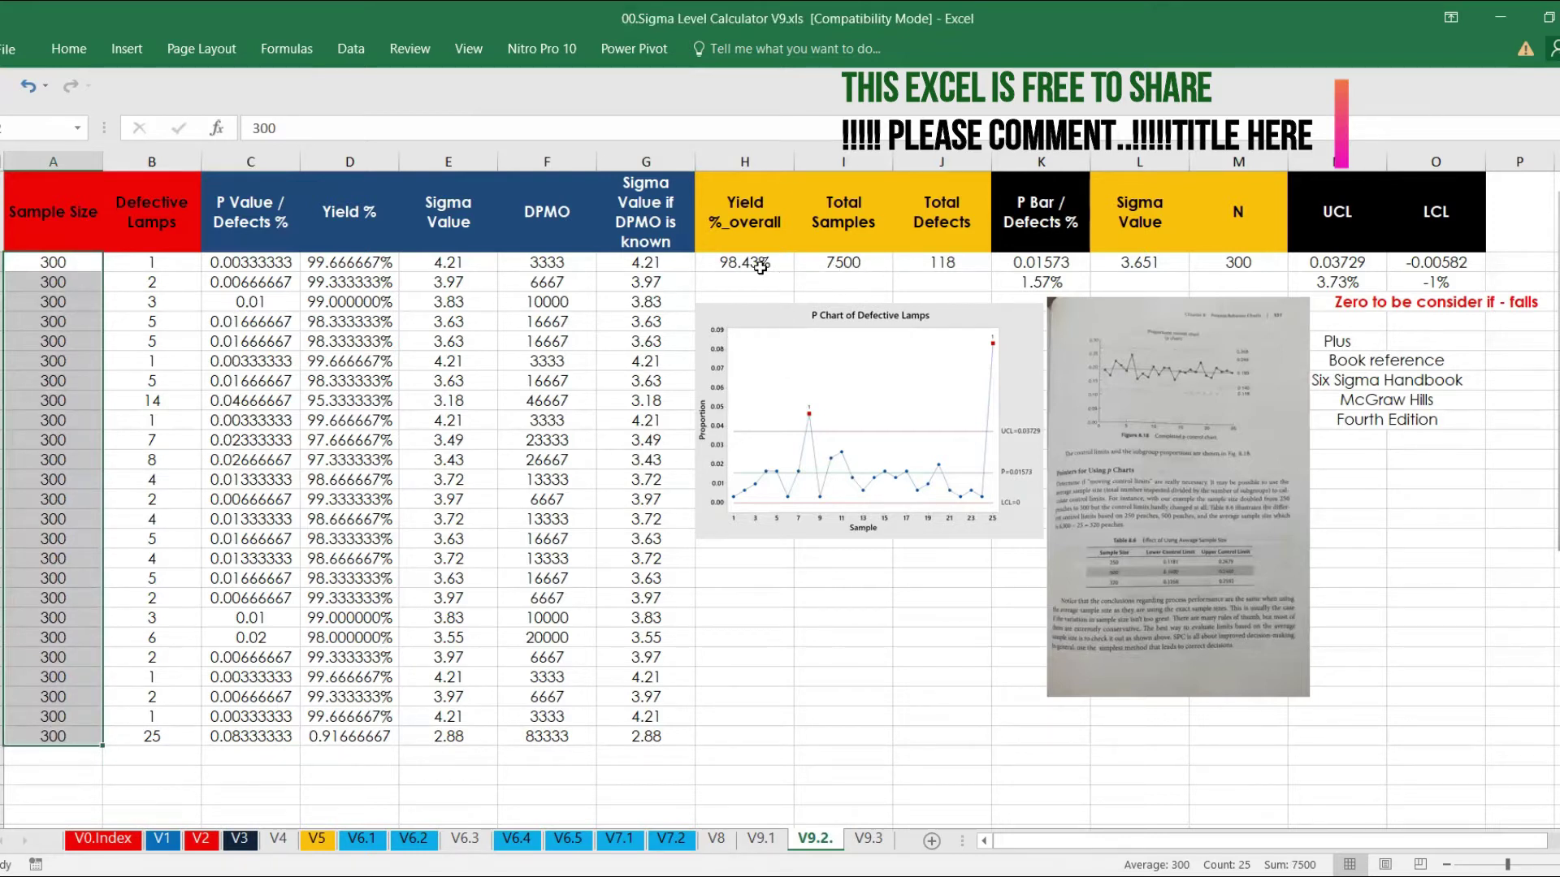
pyautogui.click(761, 267)
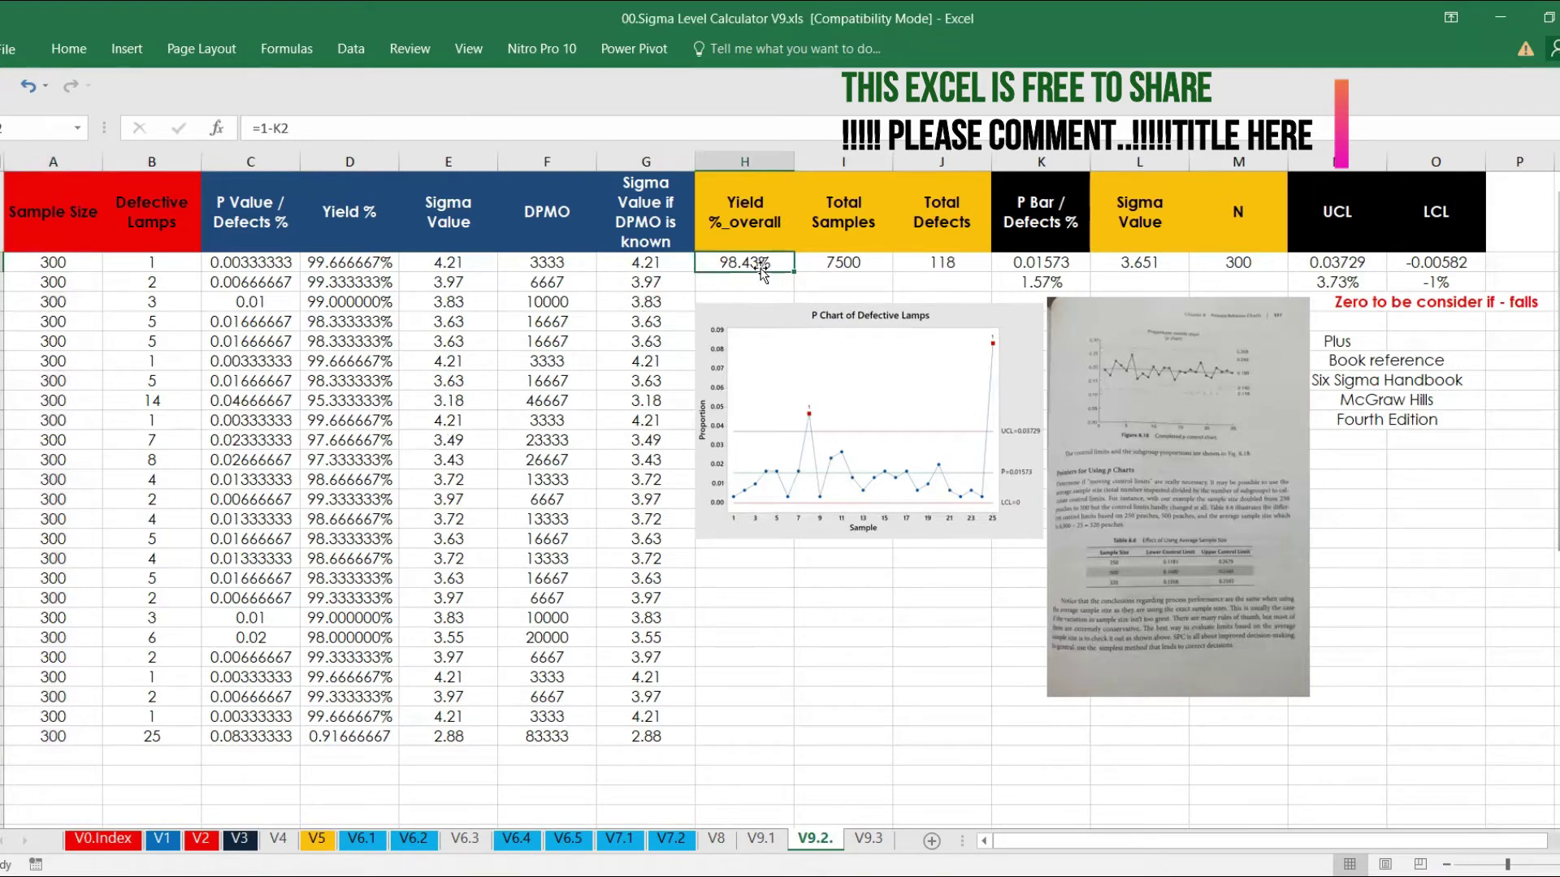
pyautogui.click(1019, 266)
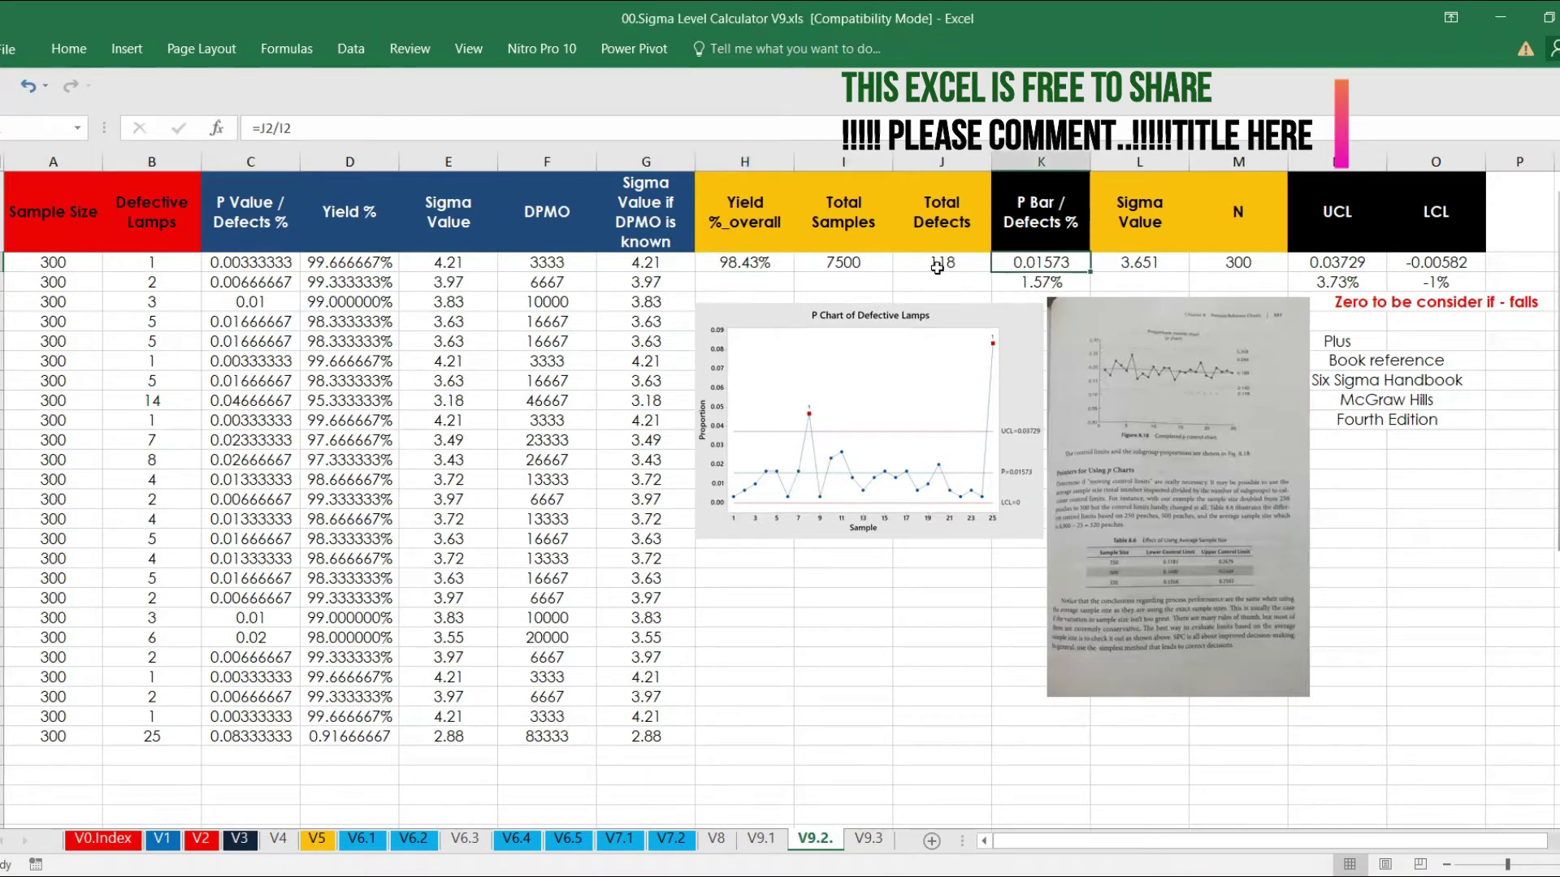
pyautogui.click(856, 262)
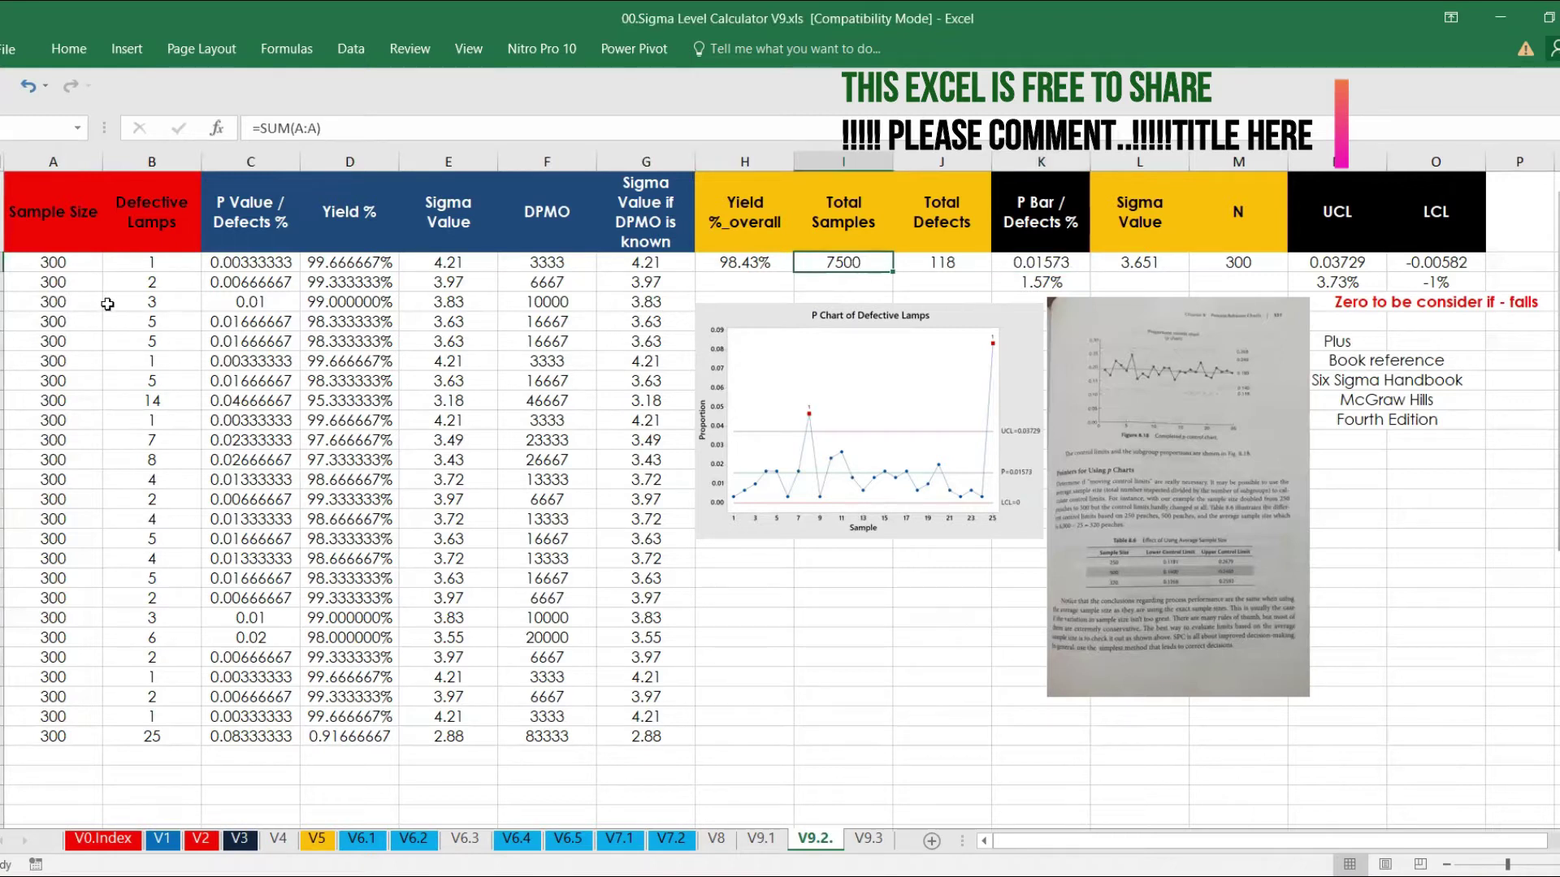
pyautogui.moveTo(72, 266); pyautogui.dragTo(46, 734)
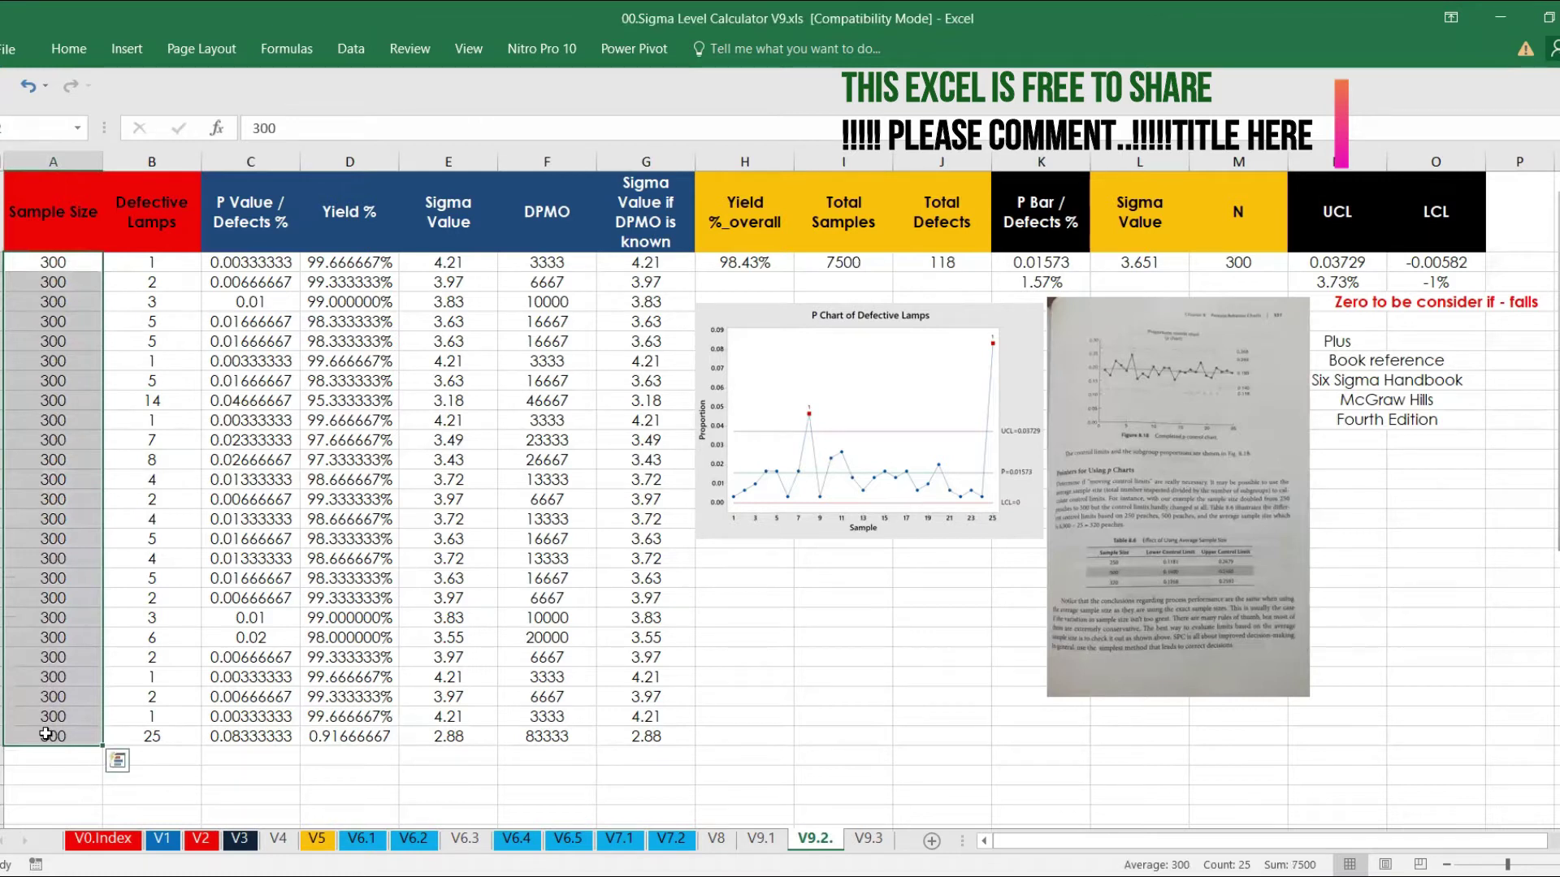
pyautogui.click(853, 262)
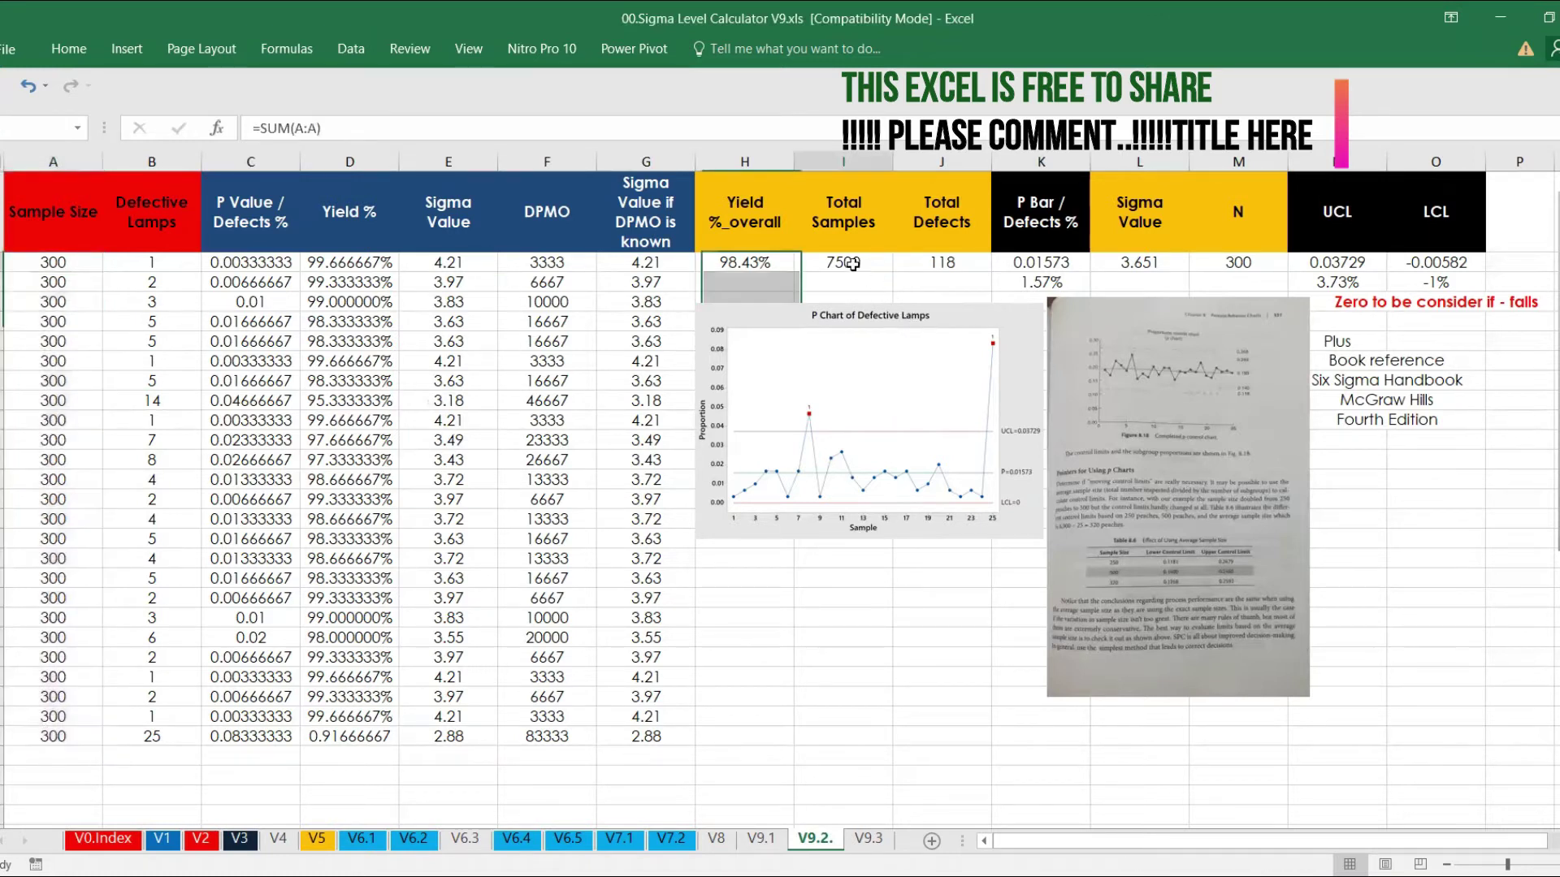
# Examine the Total Defects formula against the Defective Lamps data, and how P Bar feeds the overall yield
pyautogui.click(923, 260)
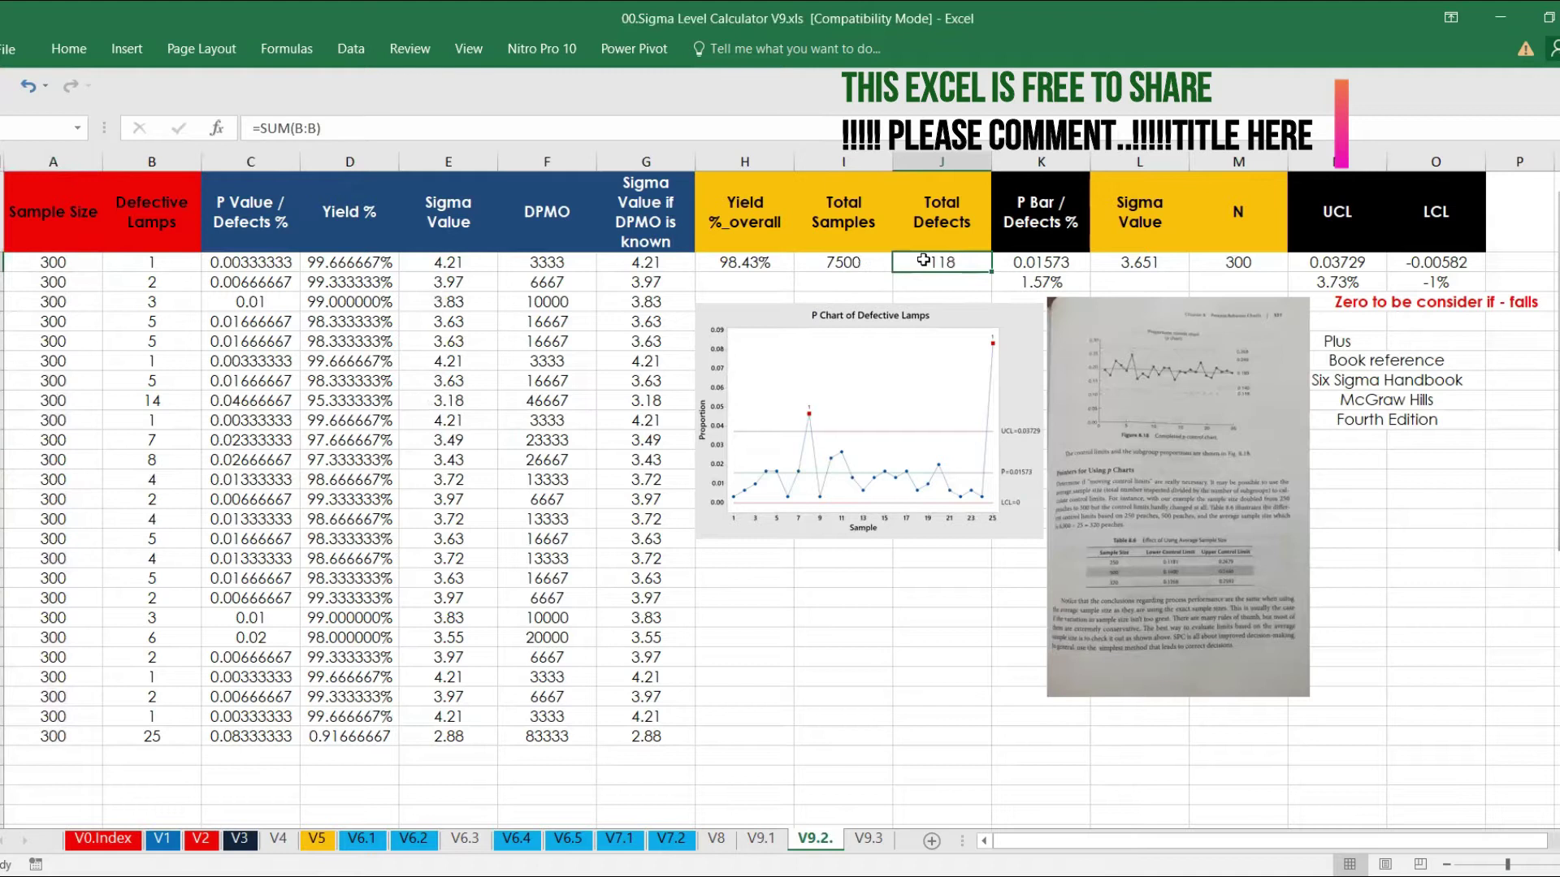
pyautogui.moveTo(152, 263); pyautogui.dragTo(151, 735)
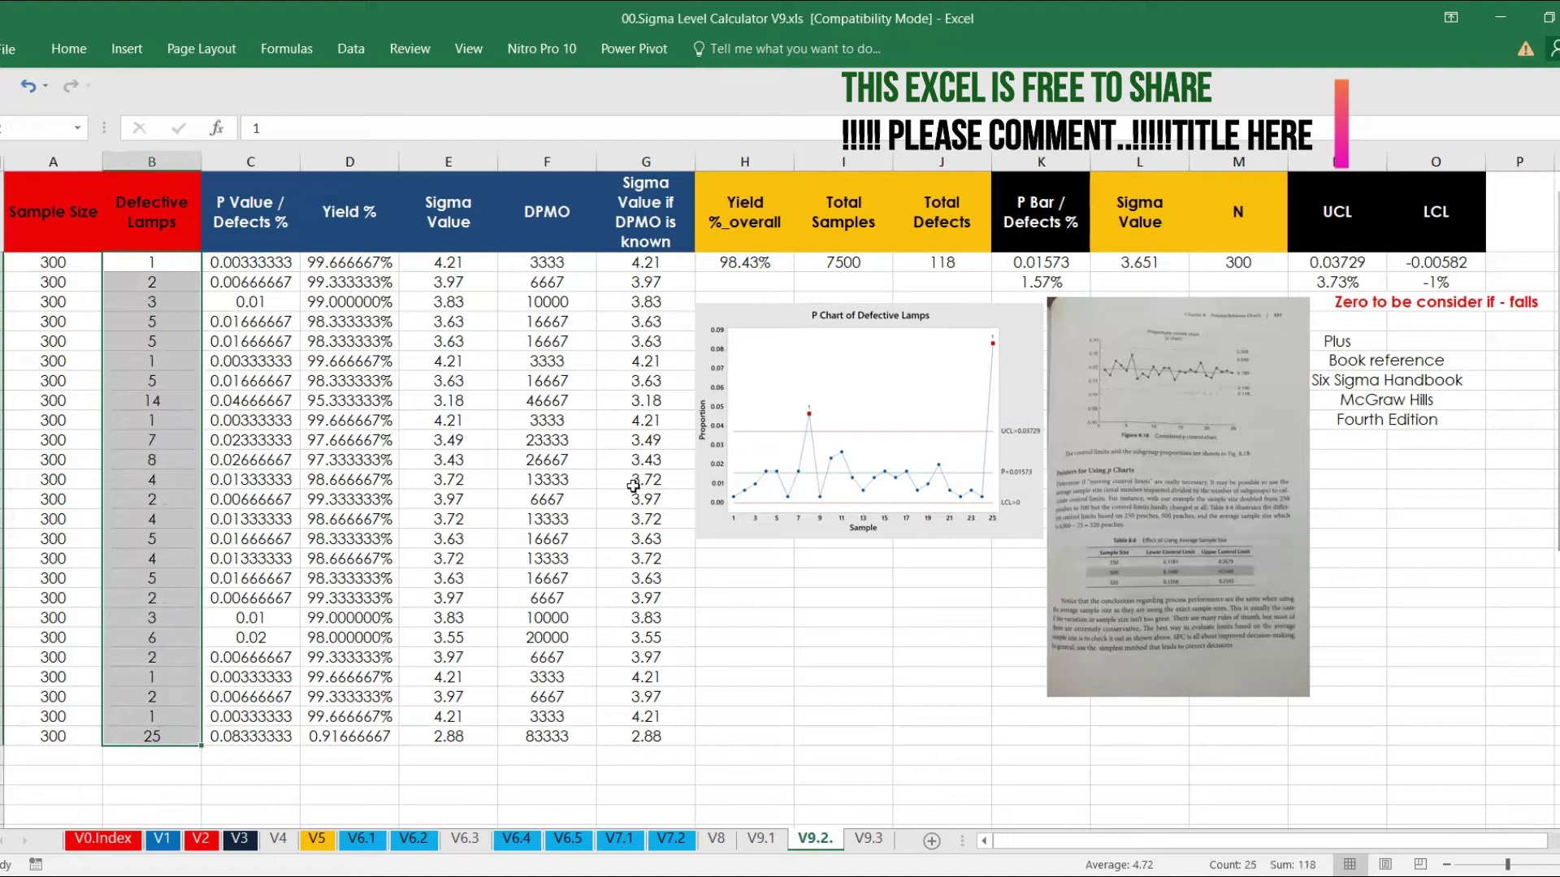
pyautogui.click(966, 260)
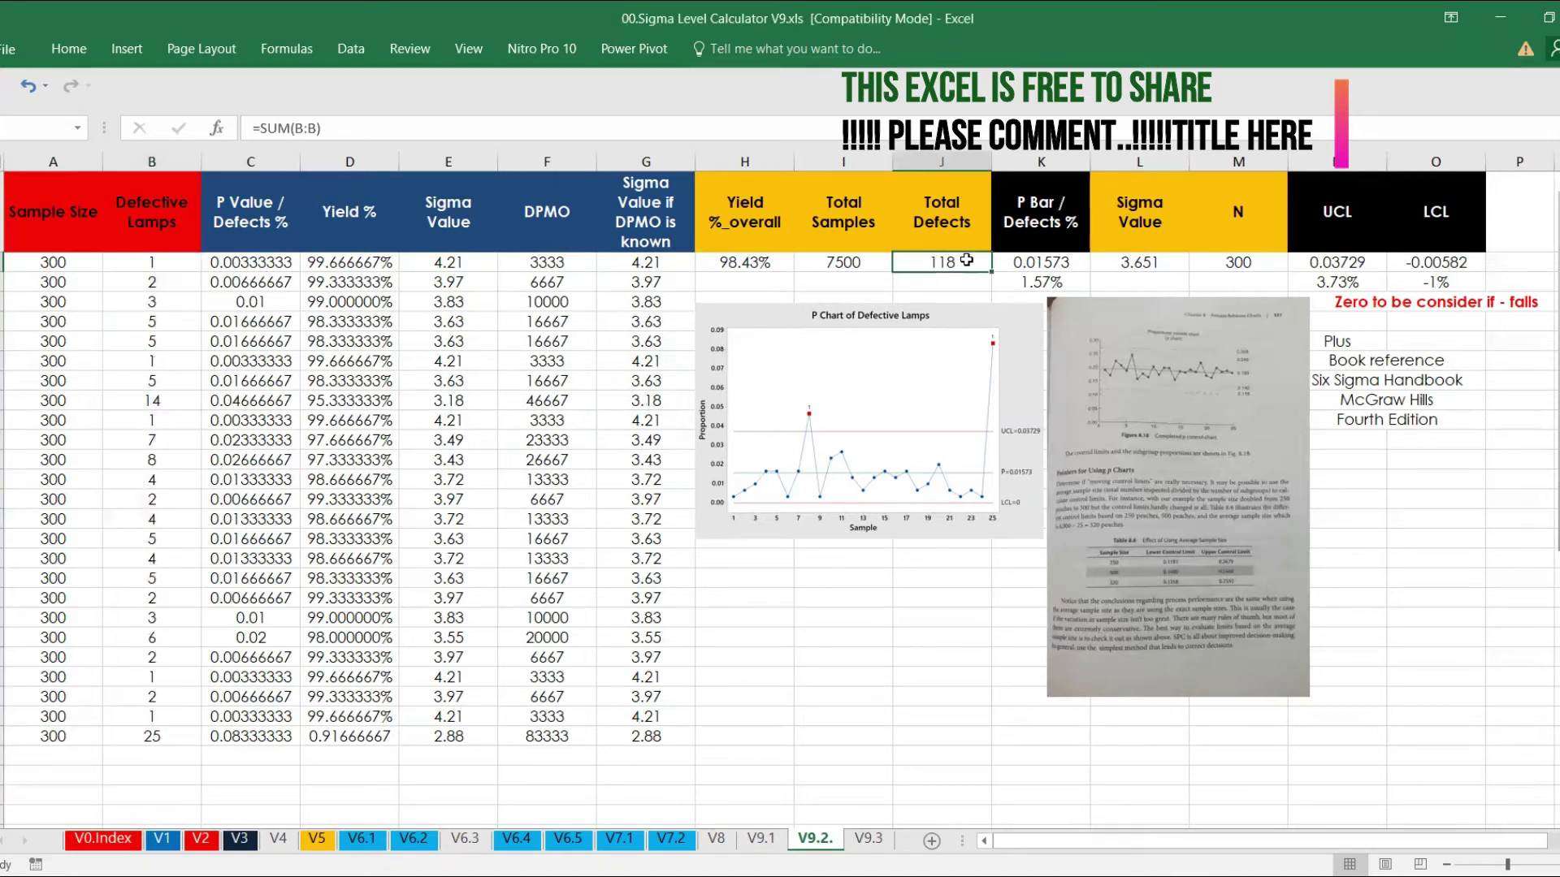
pyautogui.click(1032, 262)
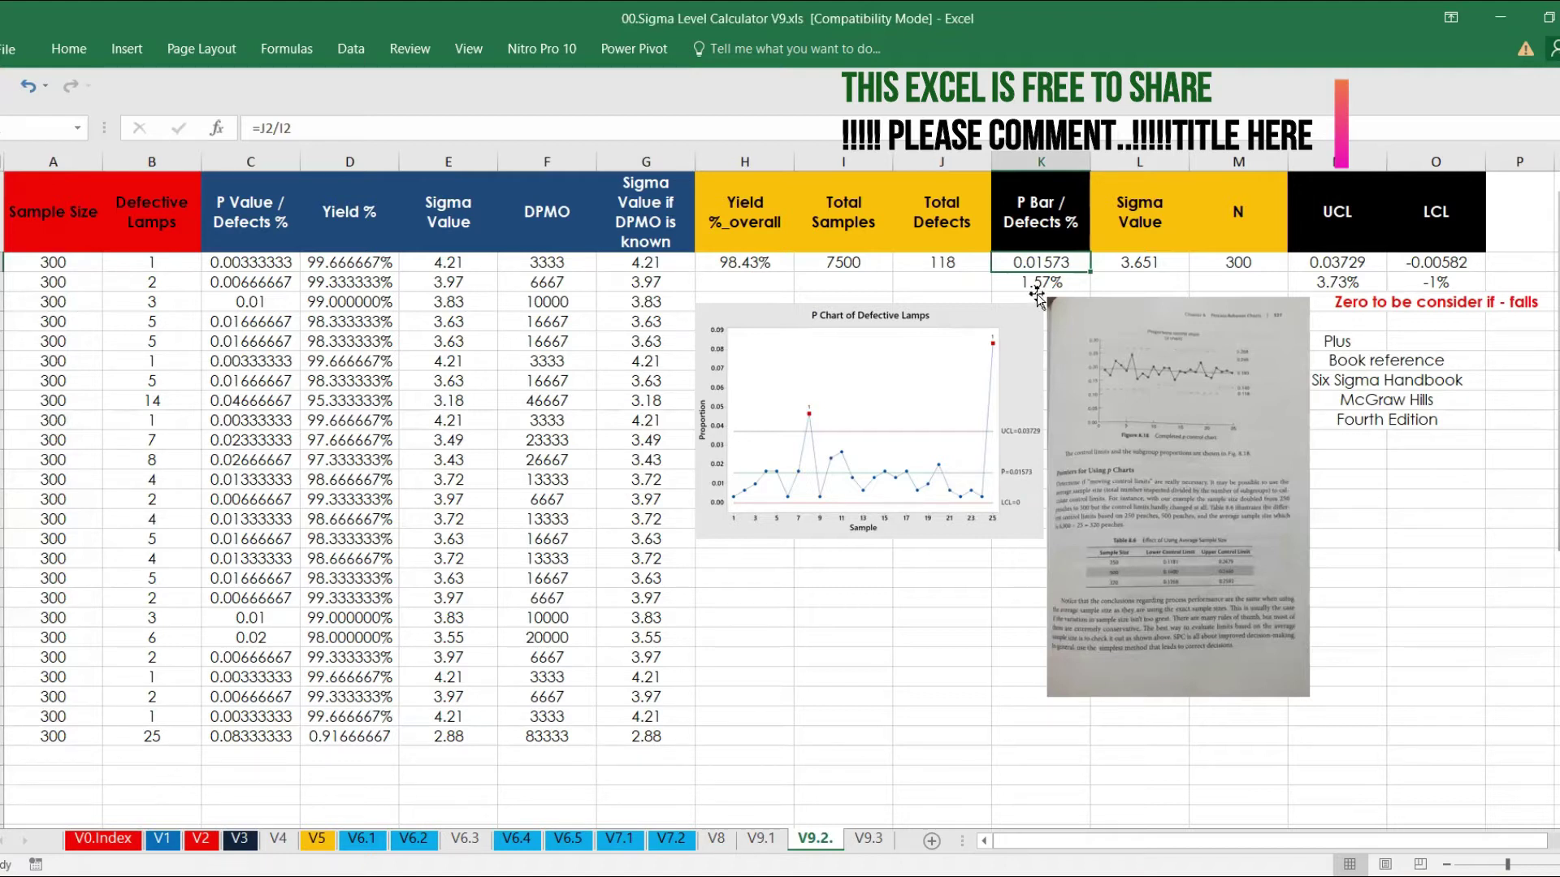
pyautogui.click(764, 261)
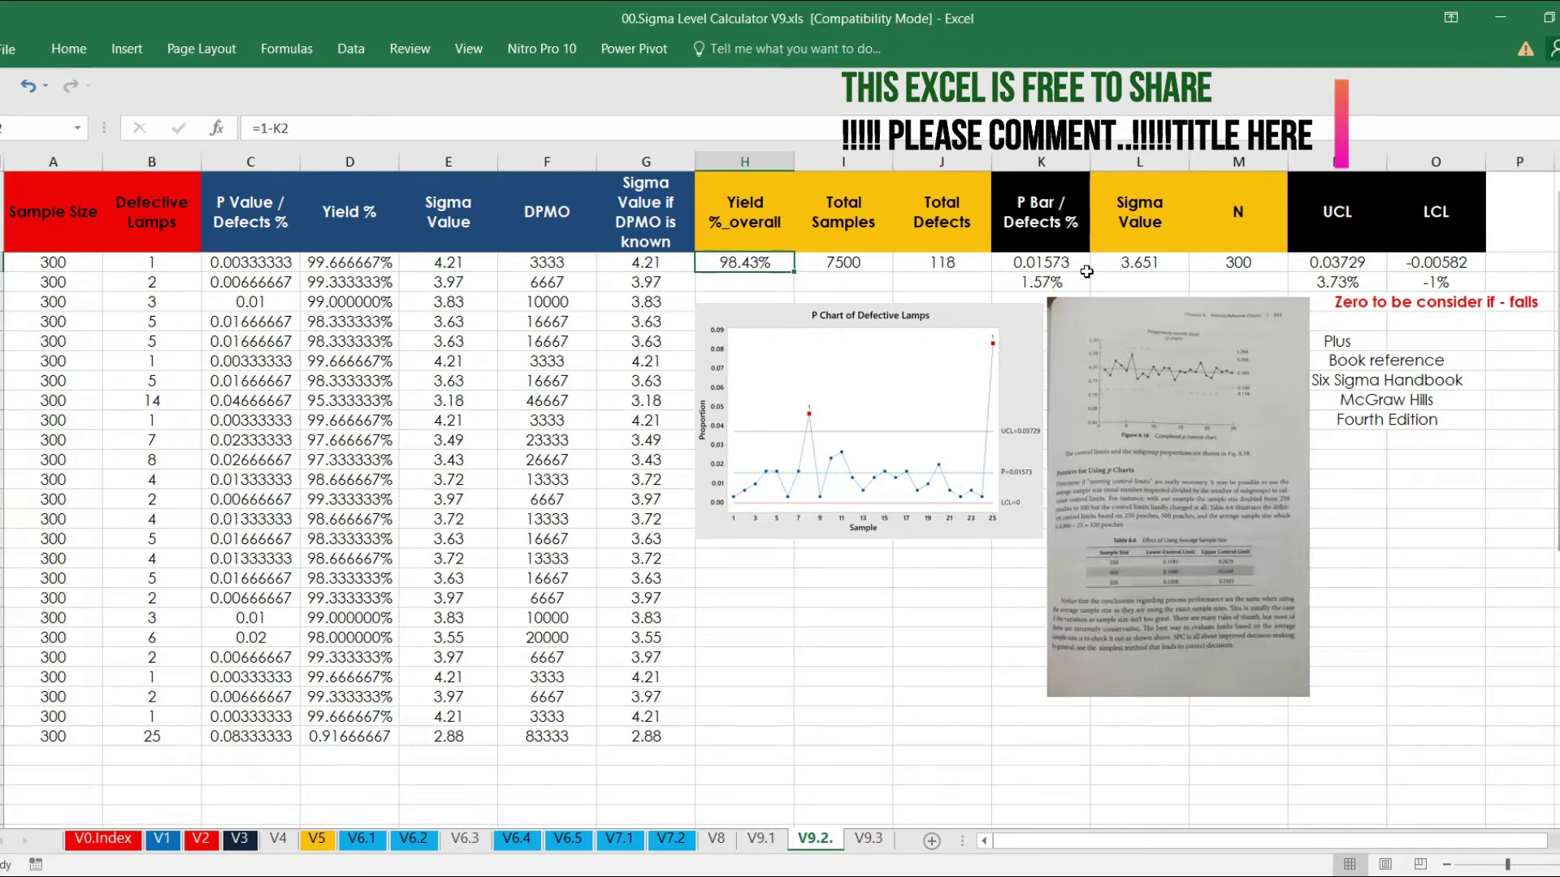
# Compare the overall Sigma Value formula in L2 with the individual sigma values in column G
pyautogui.click(1147, 268)
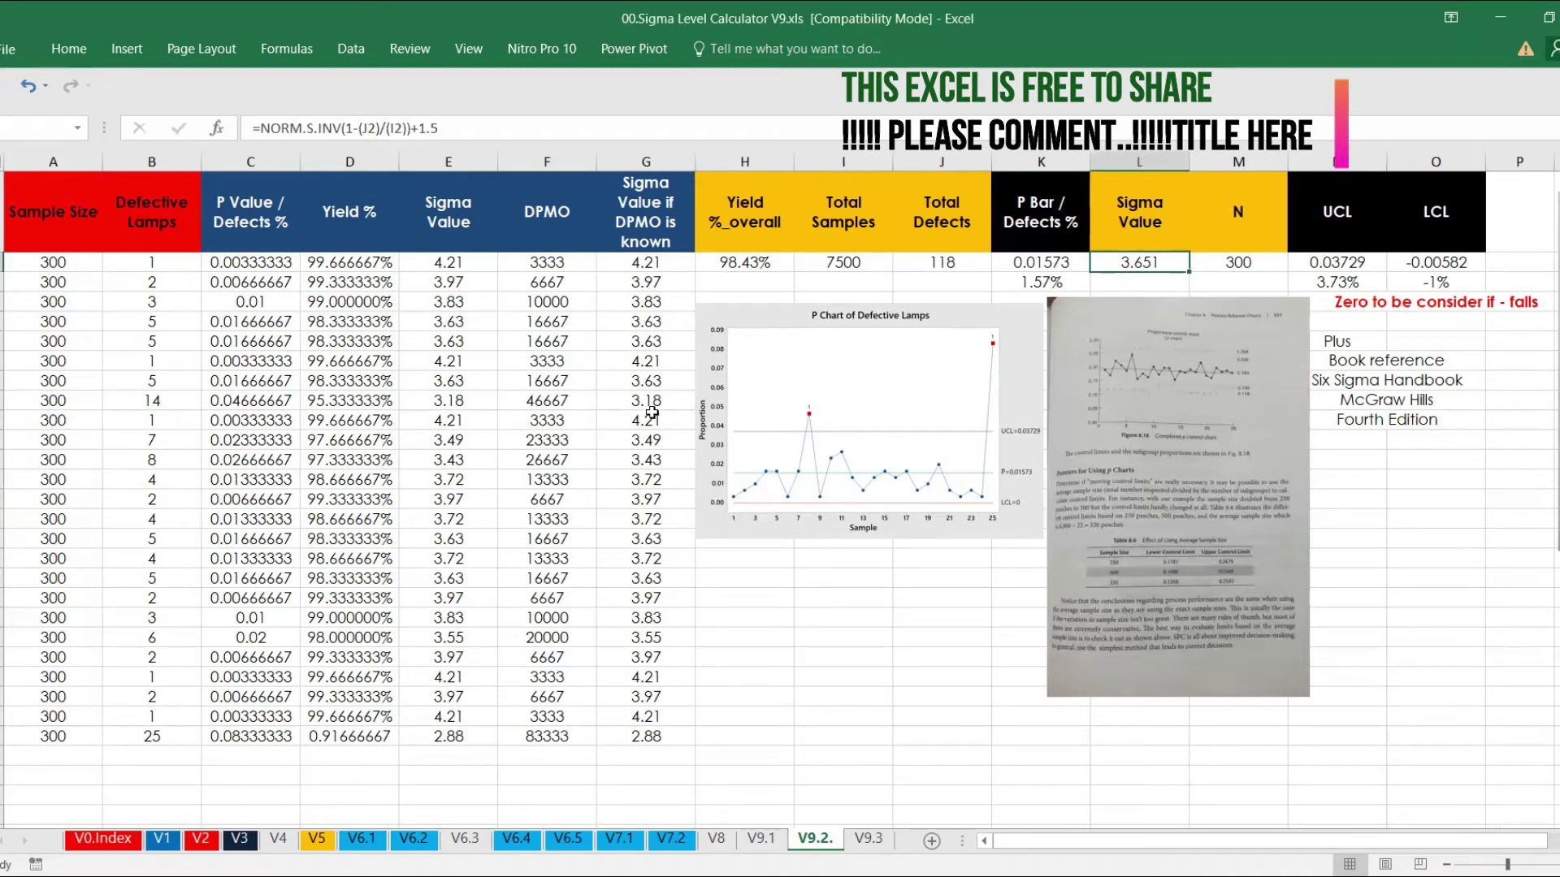
pyautogui.moveTo(647, 264); pyautogui.dragTo(666, 733)
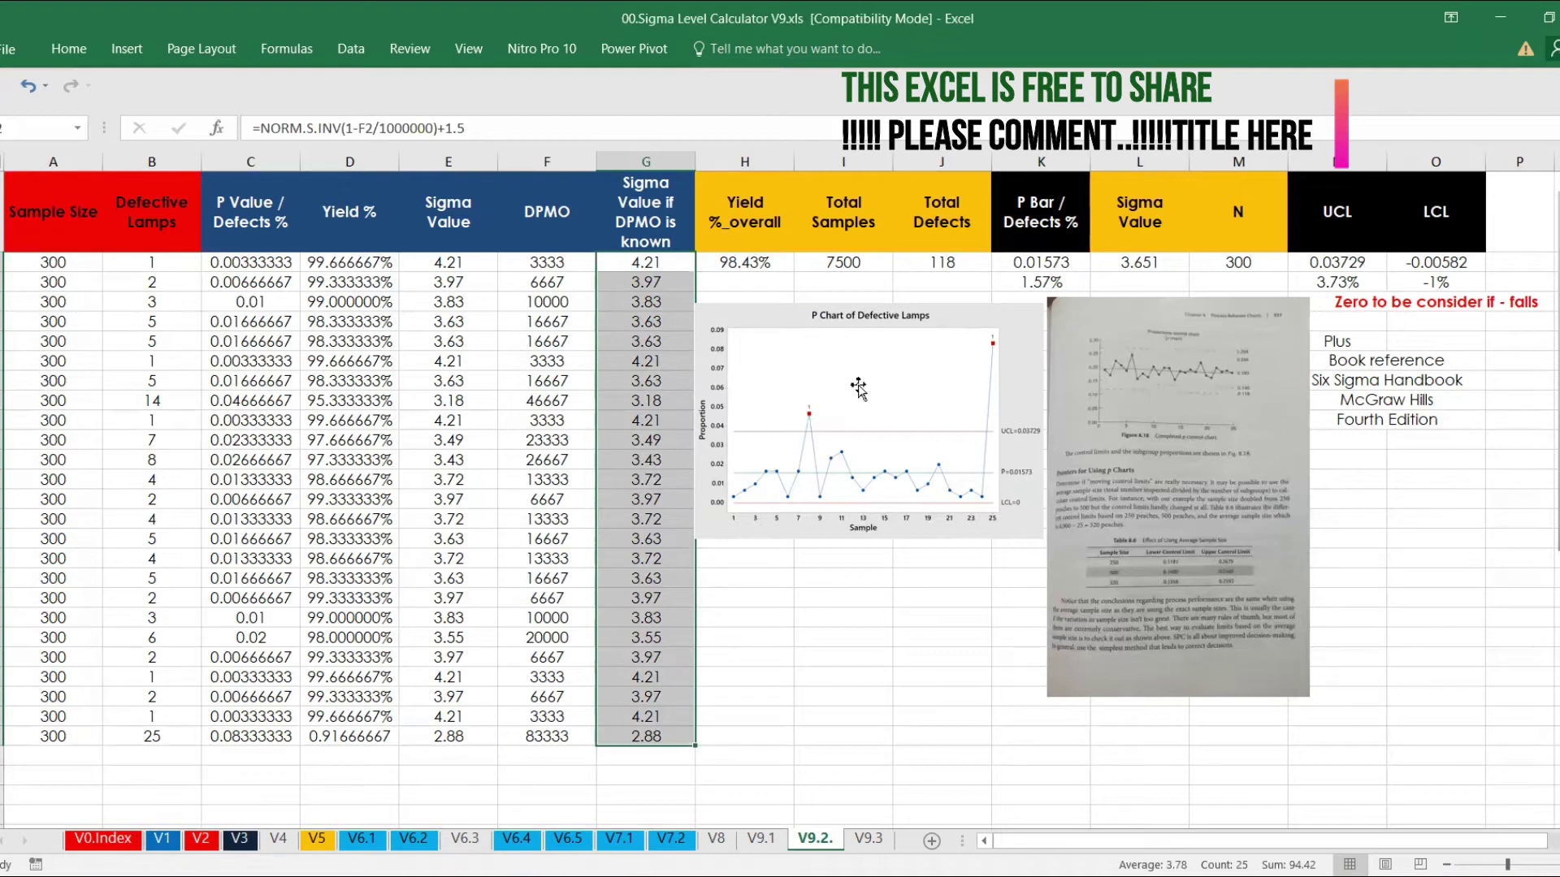
pyautogui.click(1143, 261)
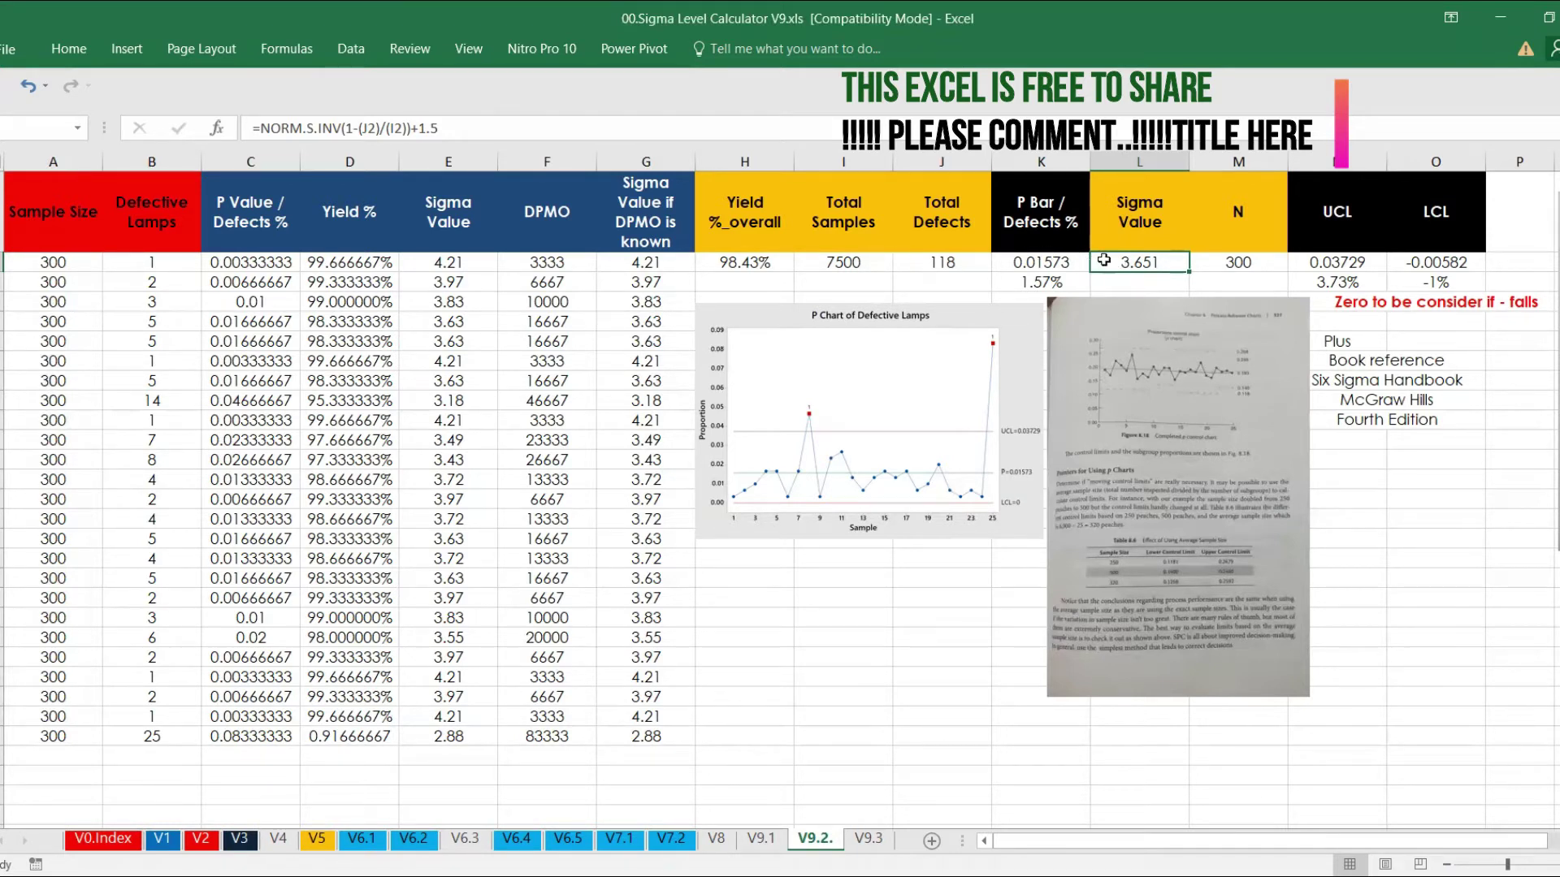
# Replace the fixed N value in M2 with the formula =MAX(A:A), taking the maximum of the Sample Size column
pyautogui.click(1225, 257)
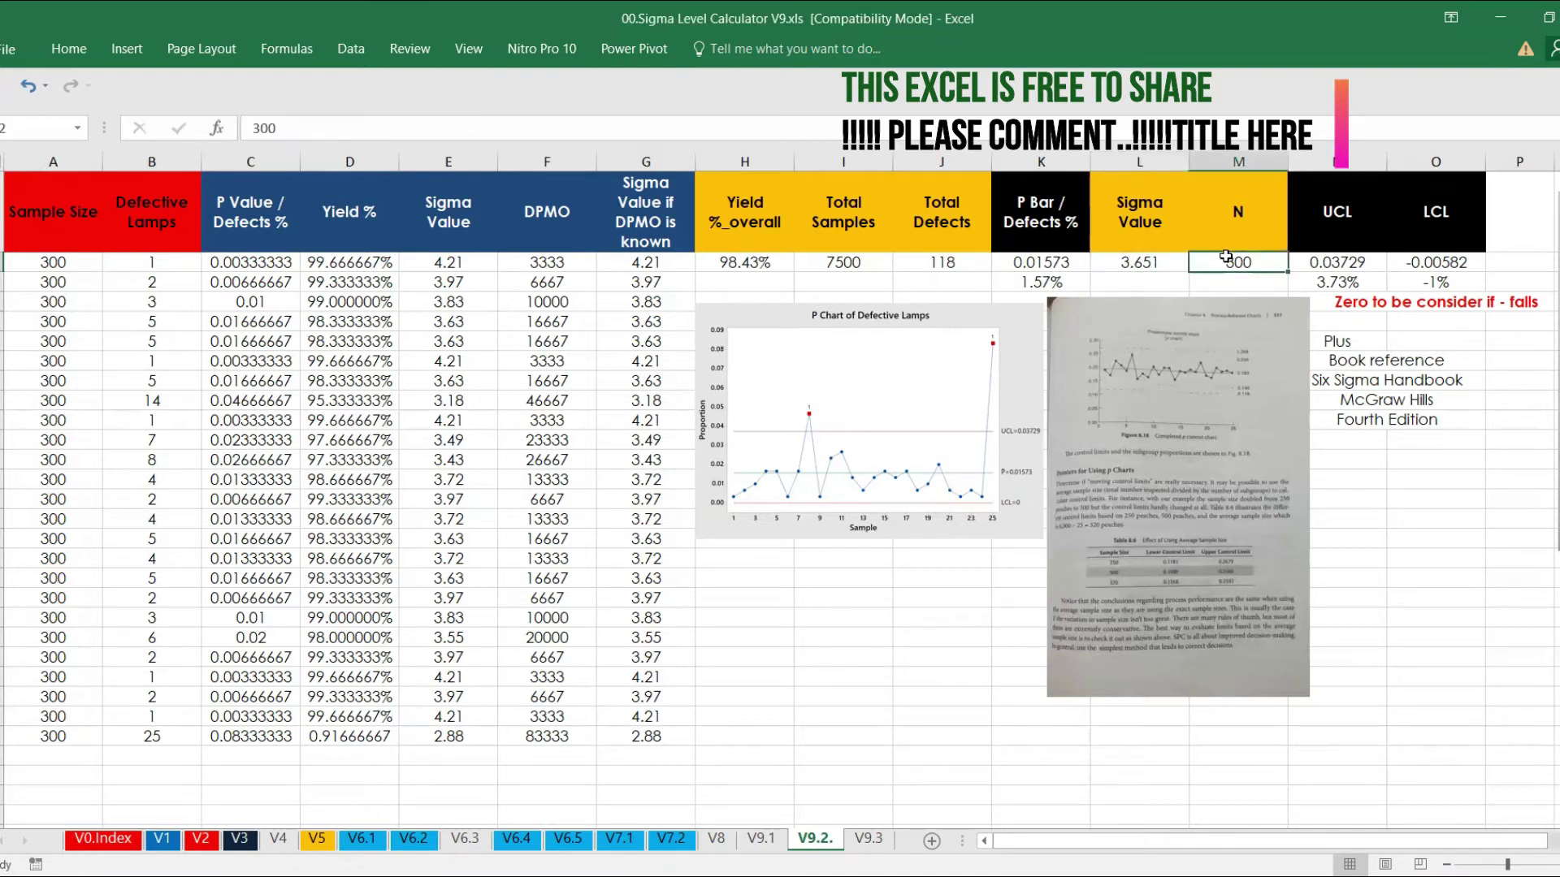
pyautogui.write('=')
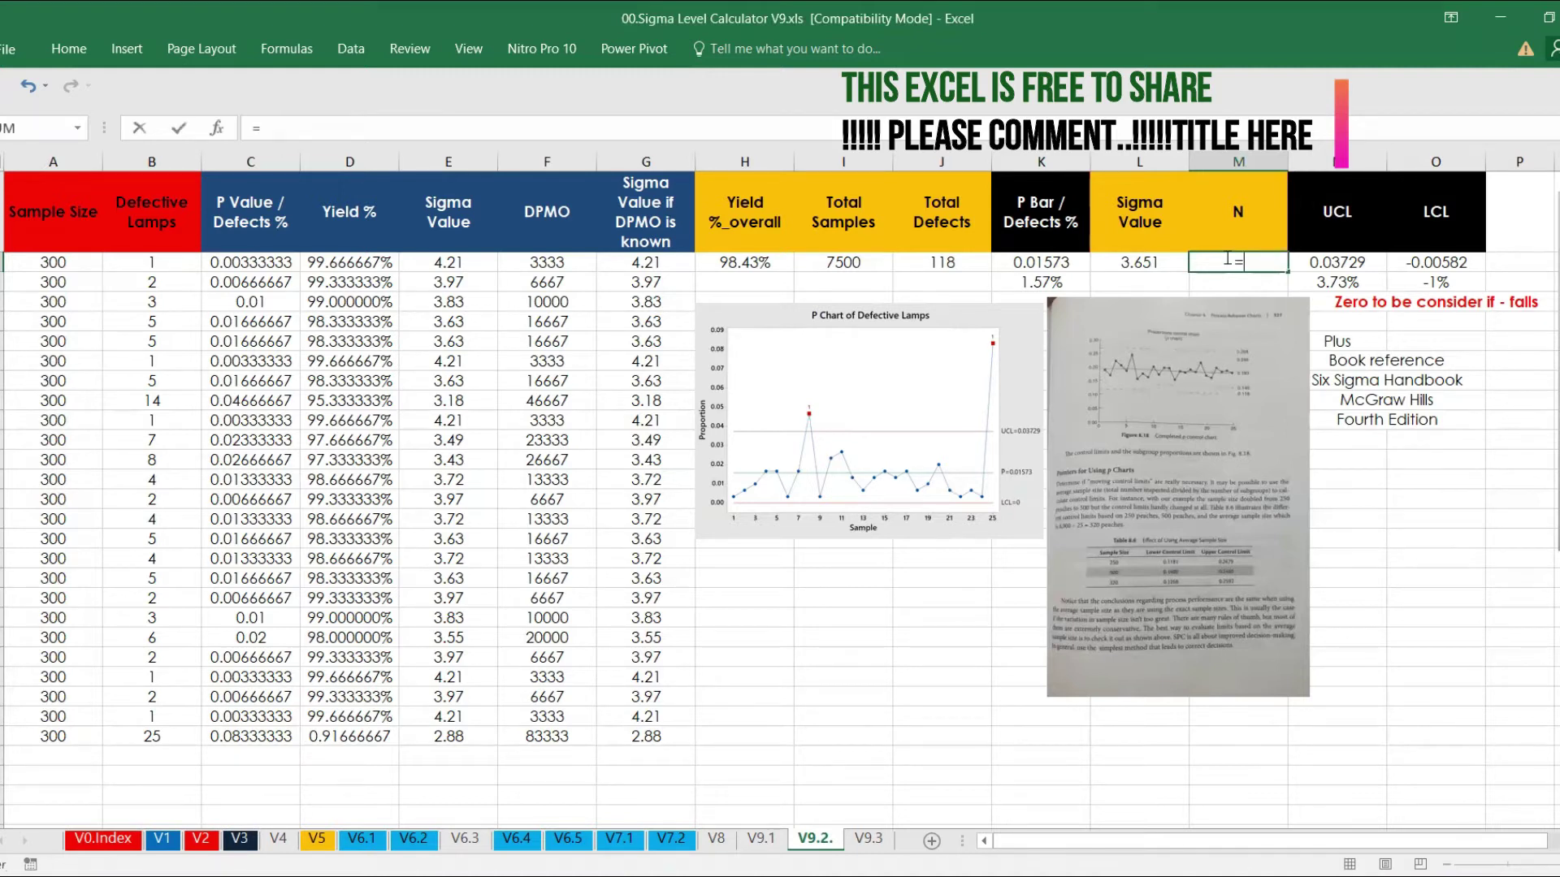
pyautogui.write('MAX(')
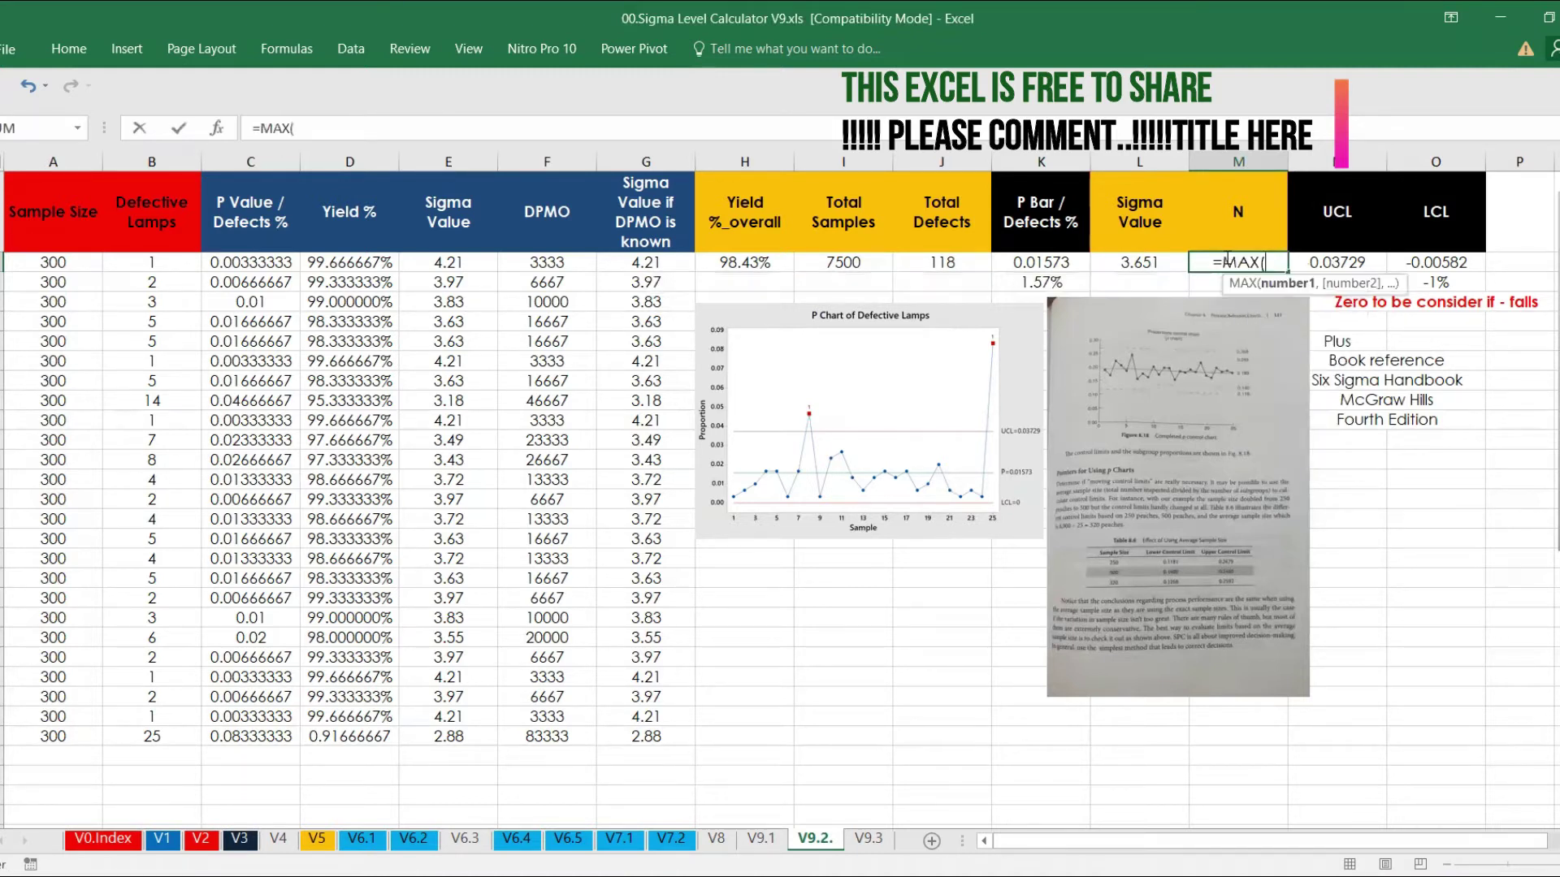
pyautogui.click(75, 151)
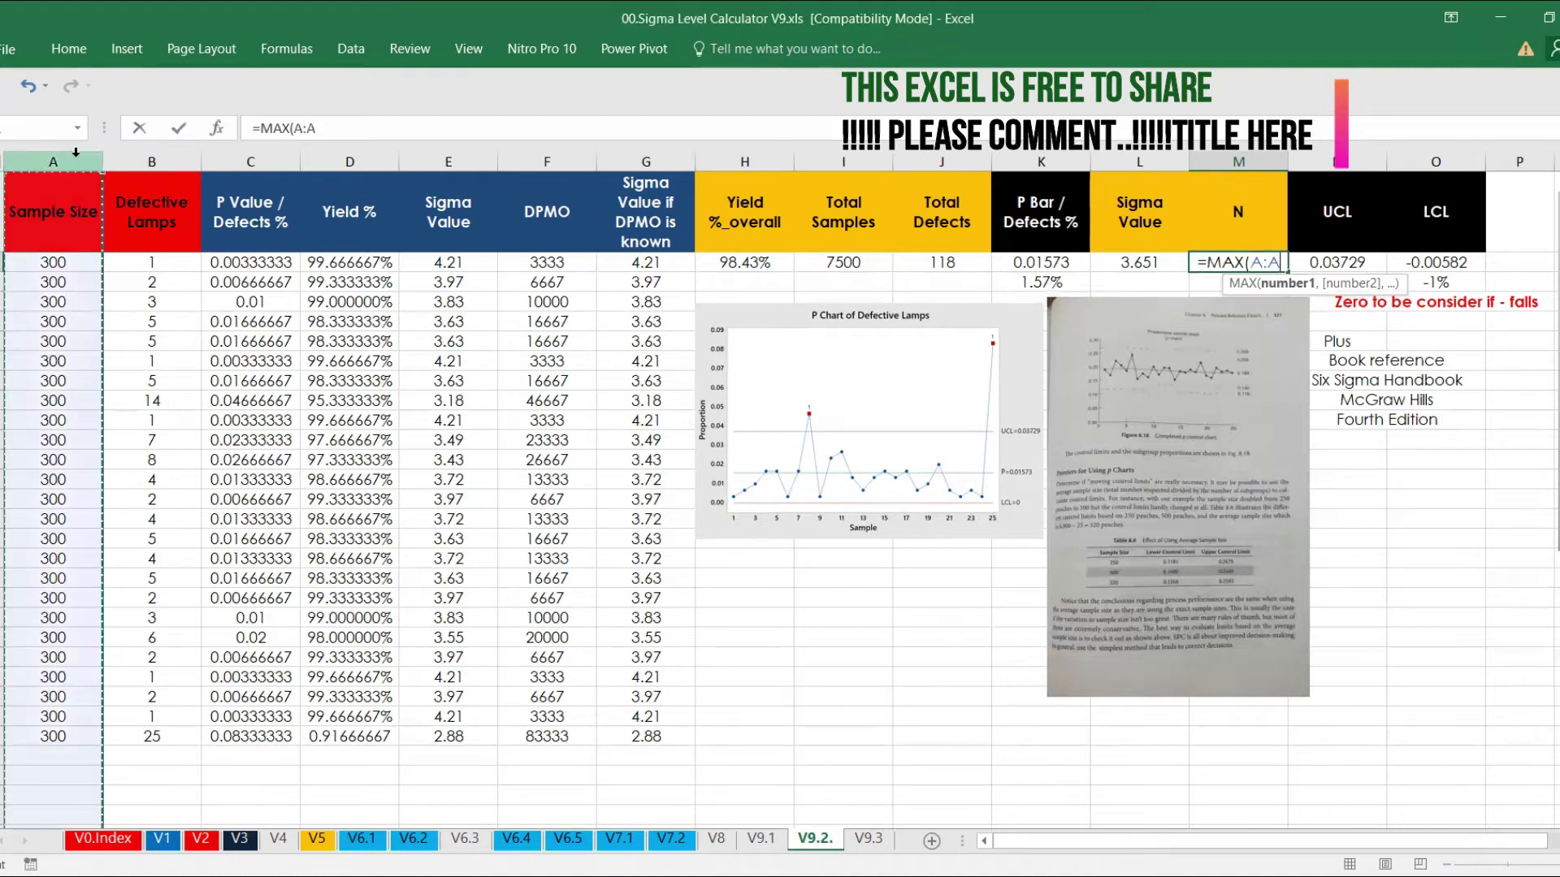
pyautogui.press('Return')
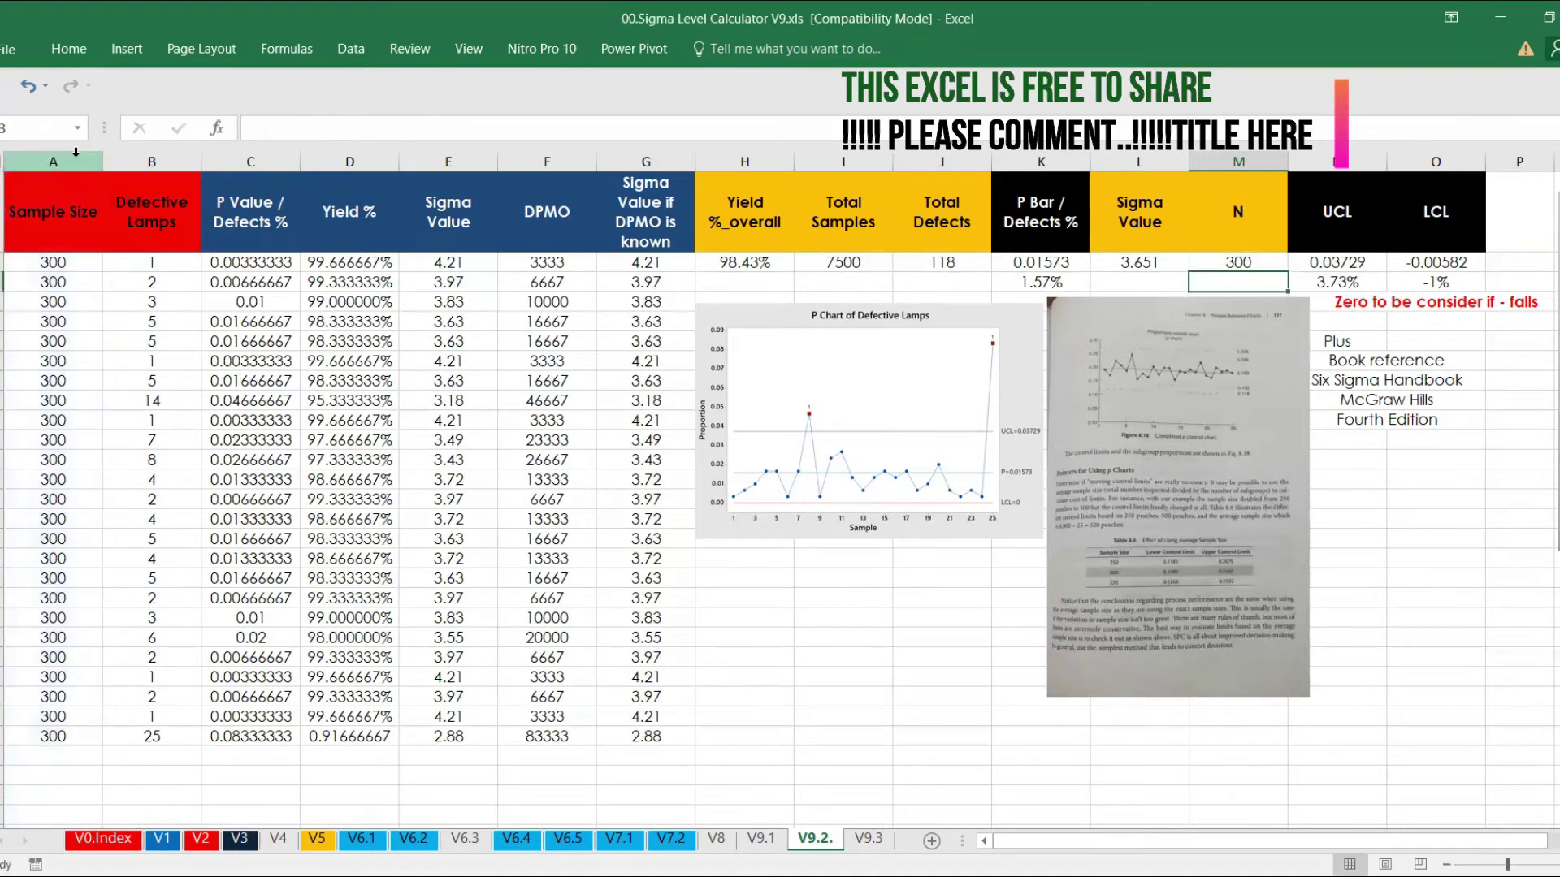
# Move and enlarge the handbook page picture showing the p chart UCL and LCL equations, for comparison with the UCL formula
pyautogui.click(1337, 262)
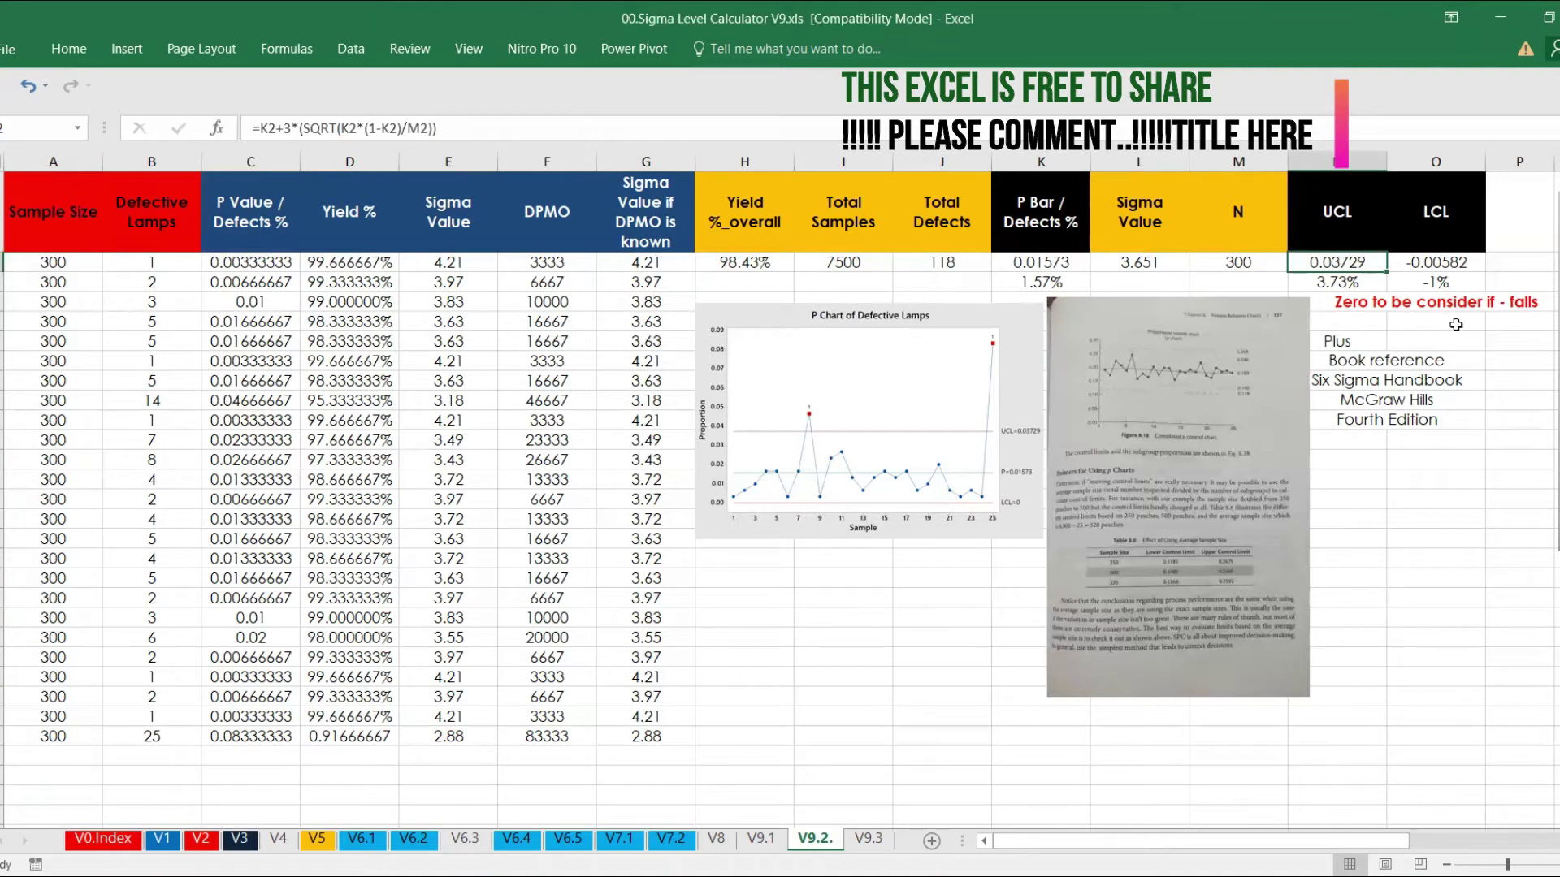
pyautogui.moveTo(1337, 842); pyautogui.dragTo(1529, 830)
pyautogui.moveTo(1503, 573); pyautogui.dragTo(859, 574)
pyautogui.moveTo(978, 524); pyautogui.dragTo(1113, 529)
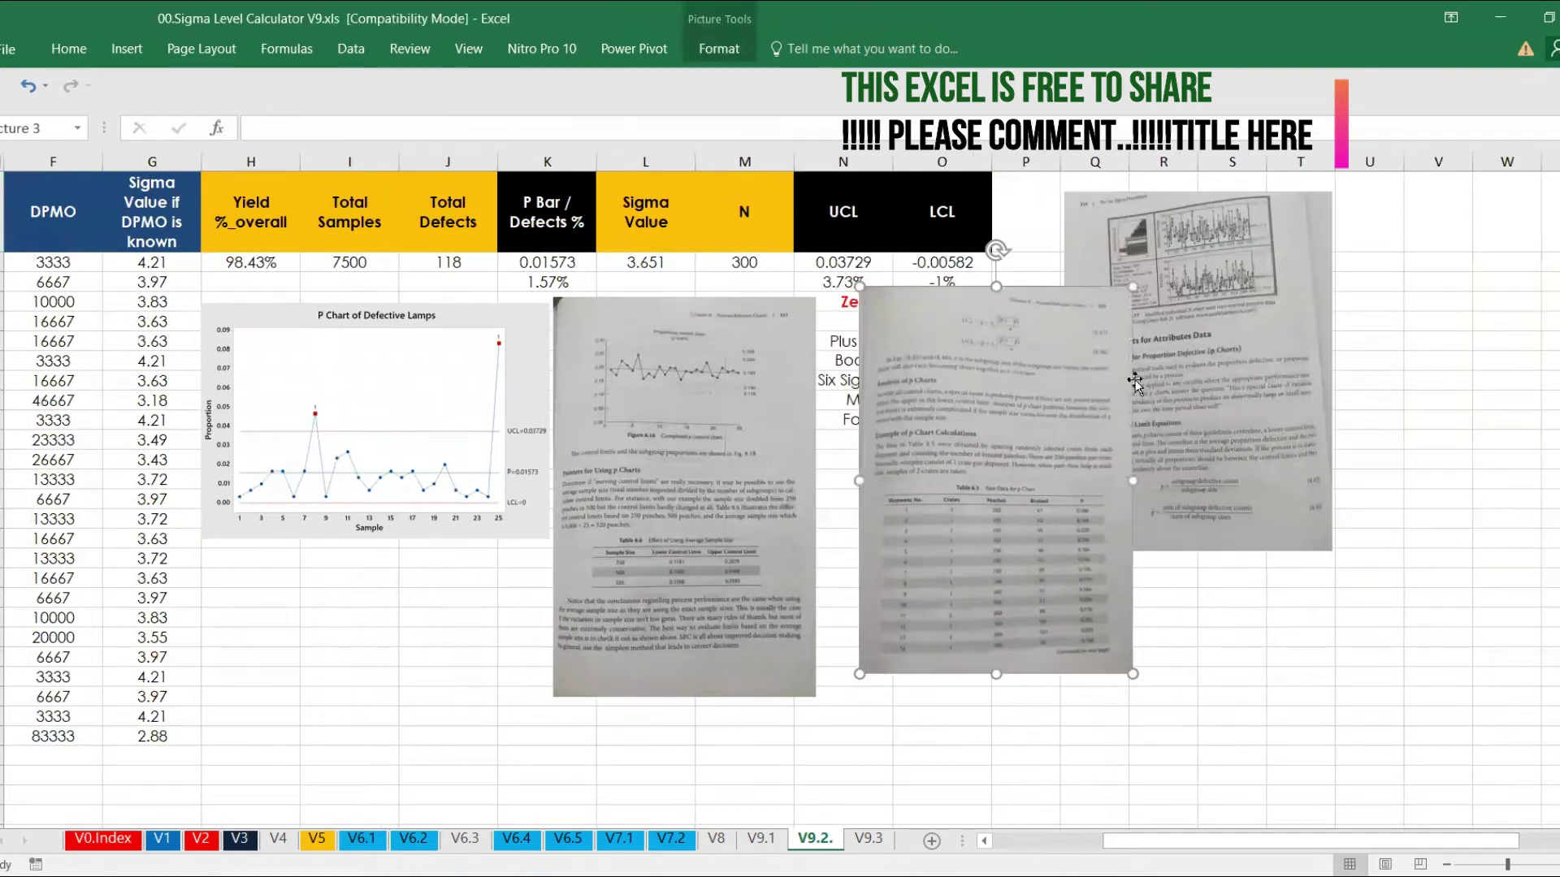
pyautogui.moveTo(1131, 291); pyautogui.dragTo(1349, 167)
pyautogui.moveTo(1104, 414); pyautogui.dragTo(1055, 656)
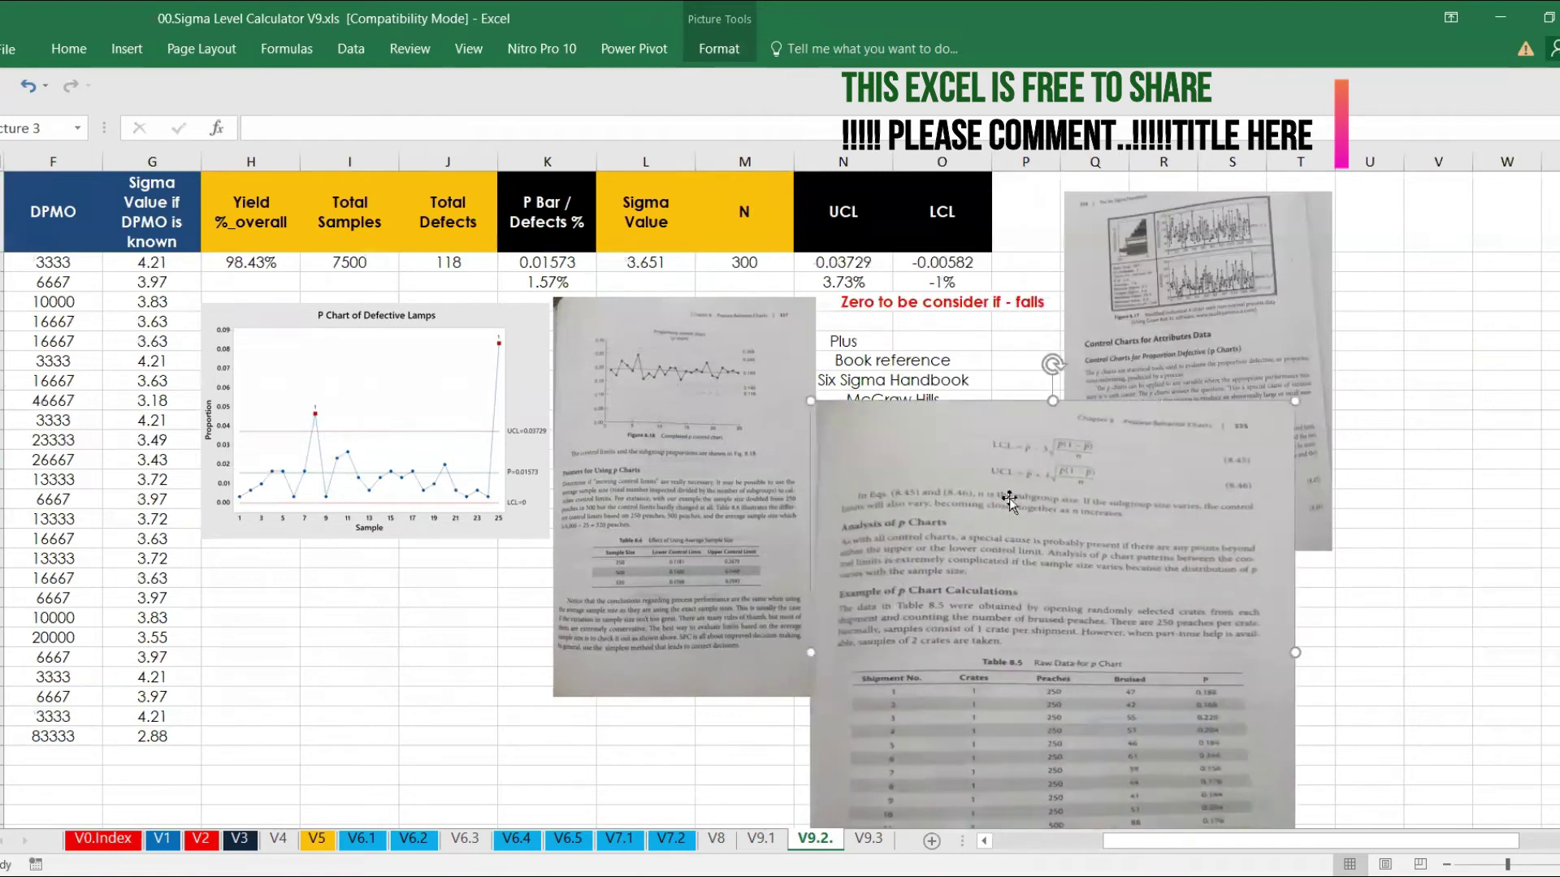
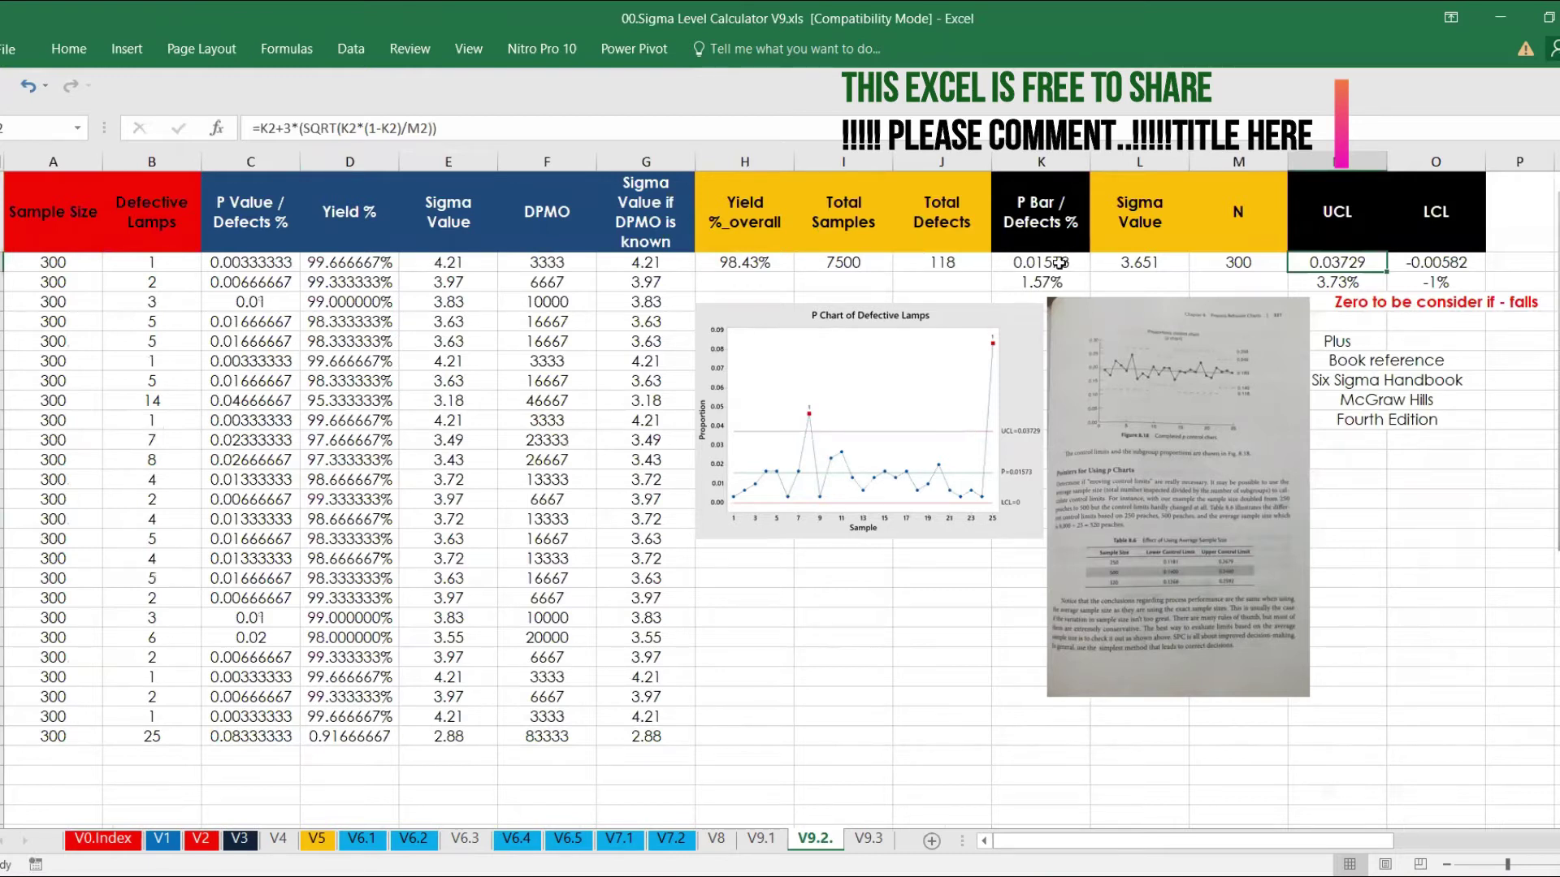
# Examine the P Bar, UCL and LCL formulas and the note on negative limits against the handbook pages
pyautogui.click(1060, 262)
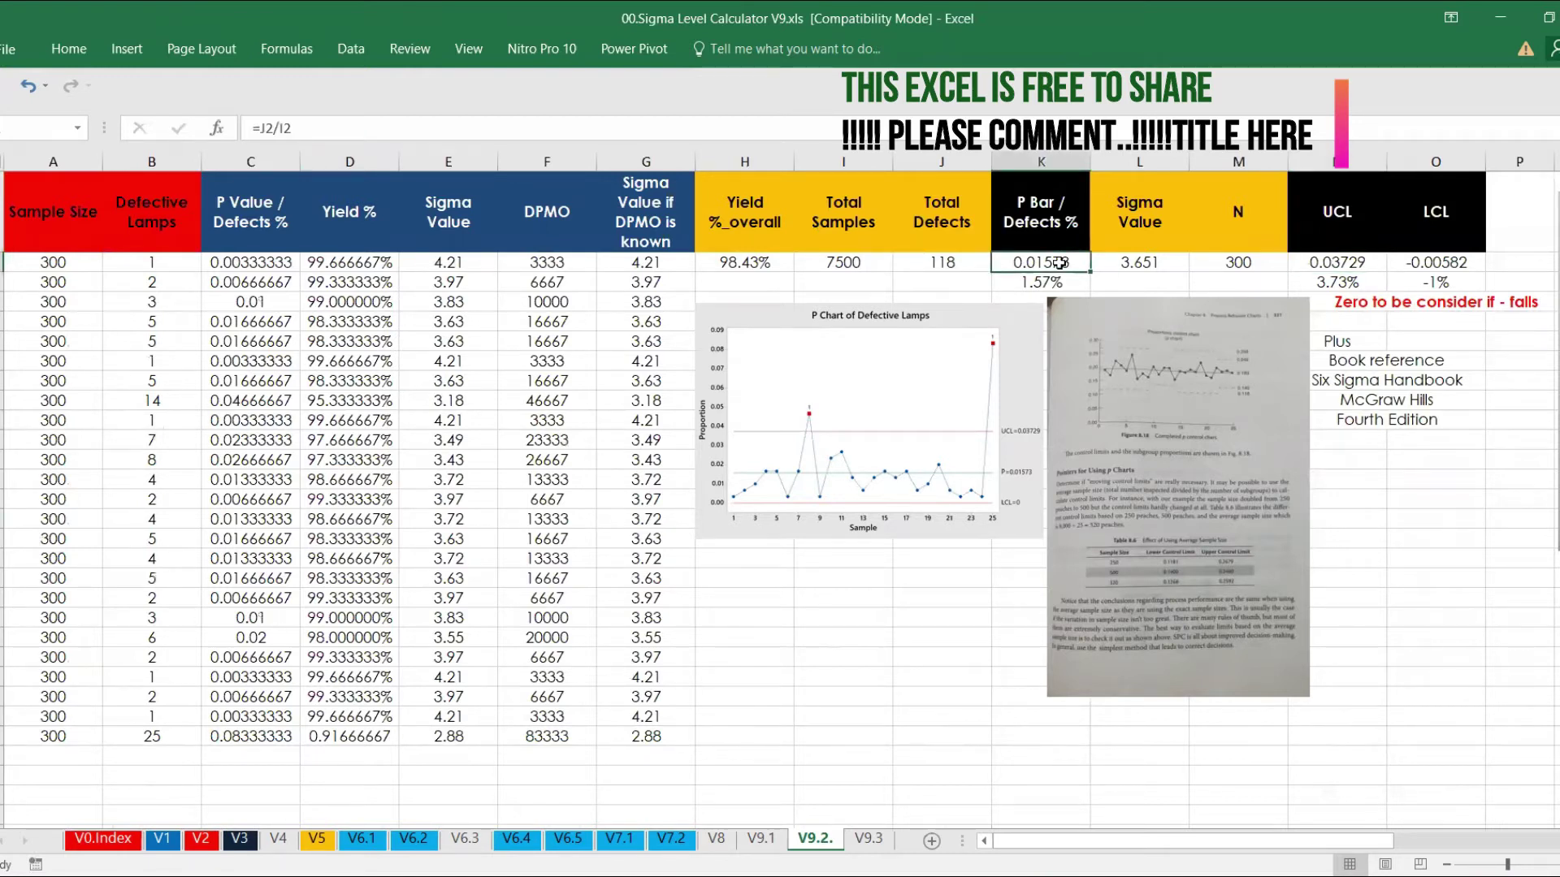
pyautogui.click(1354, 264)
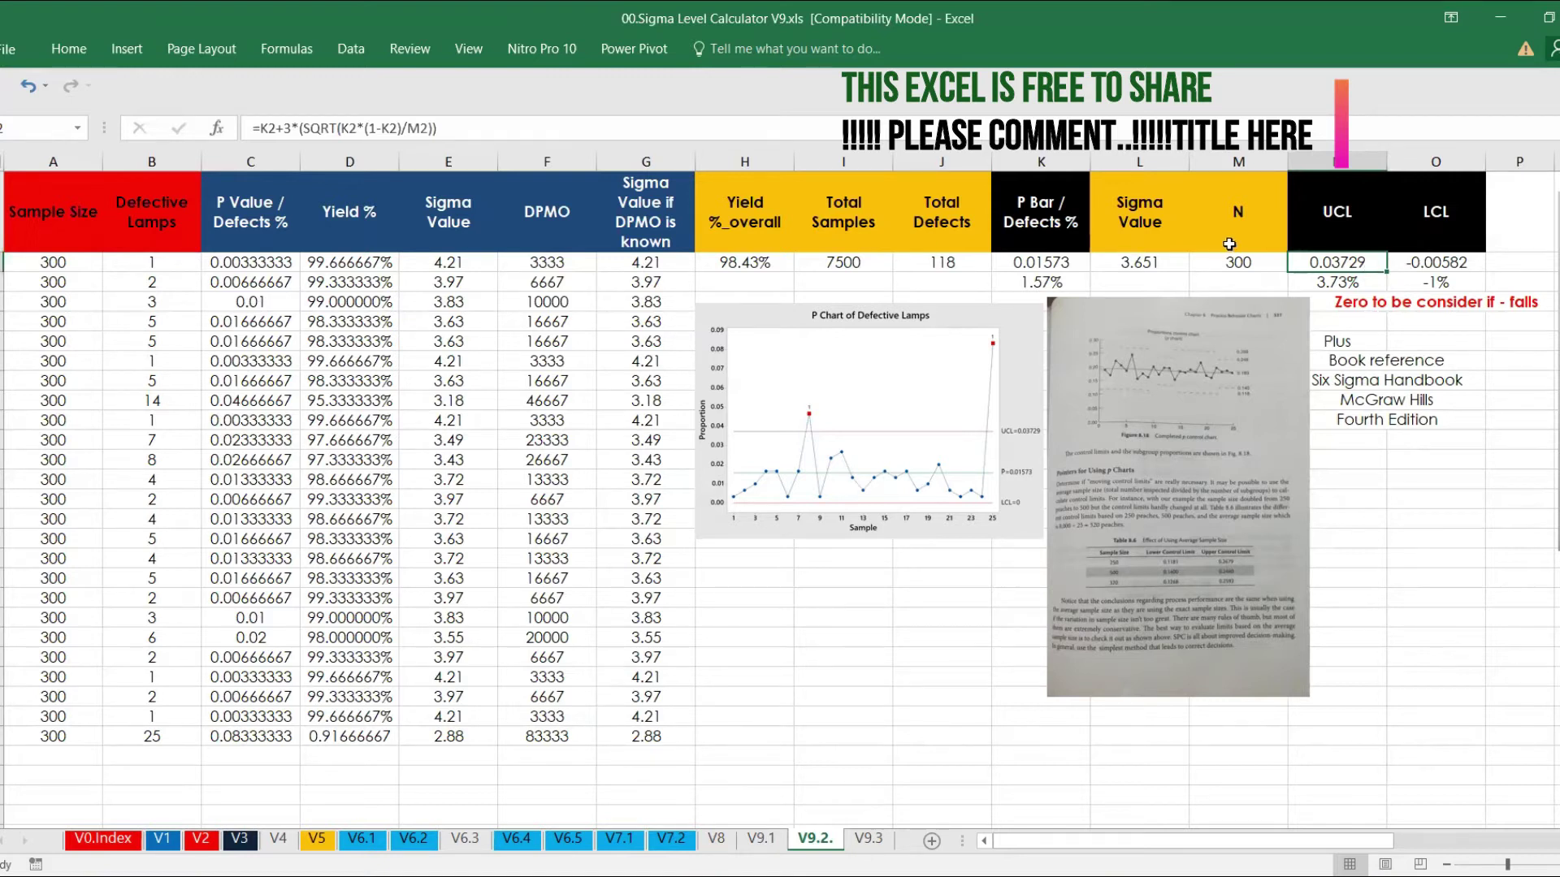
pyautogui.click(1454, 260)
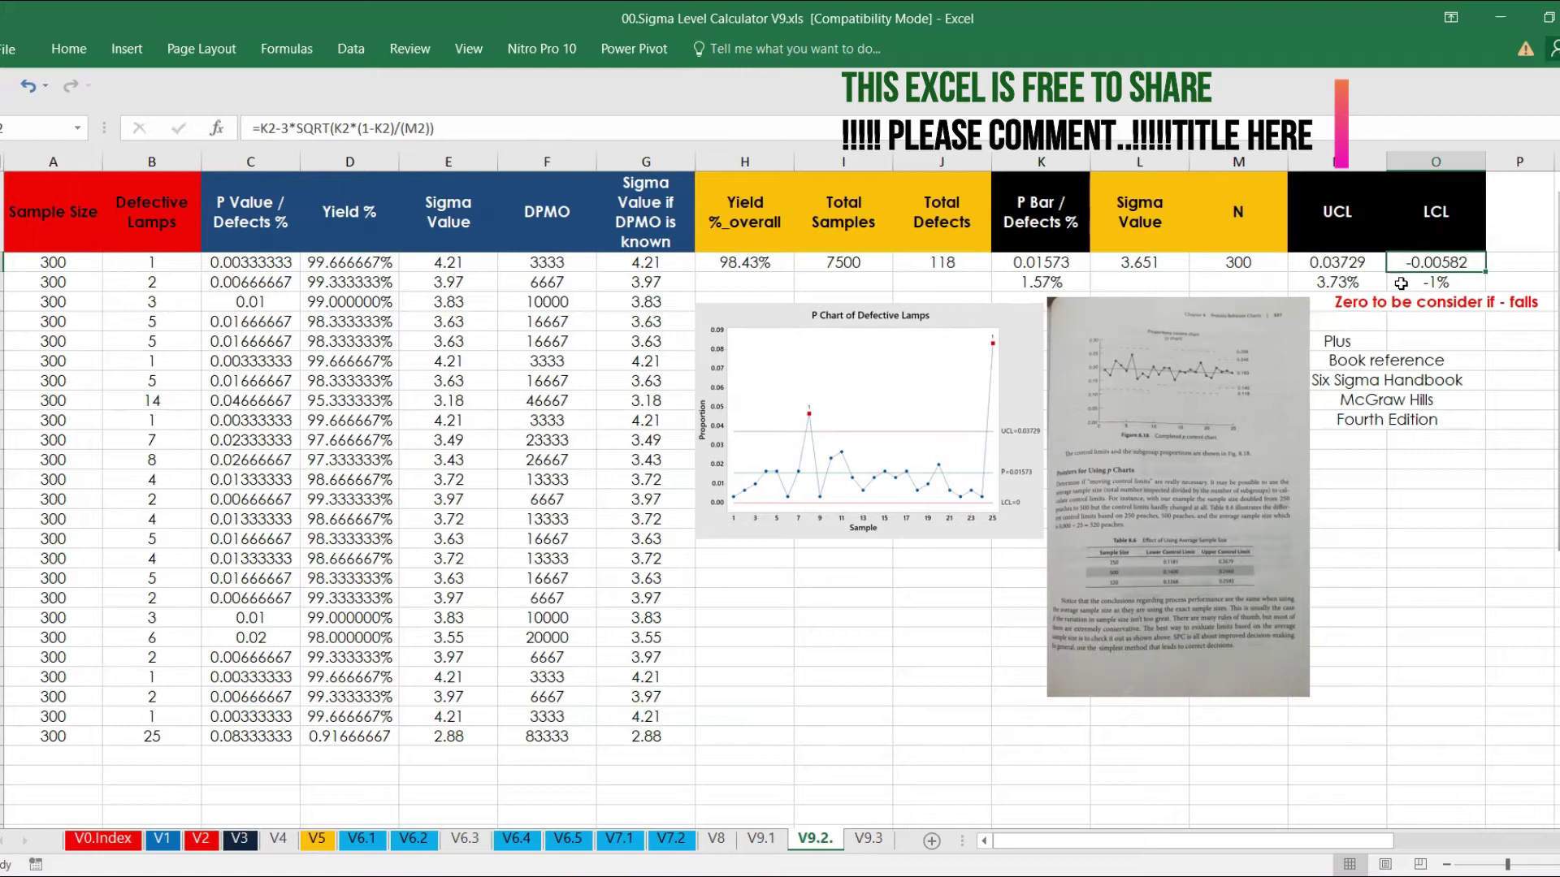
pyautogui.click(1402, 283)
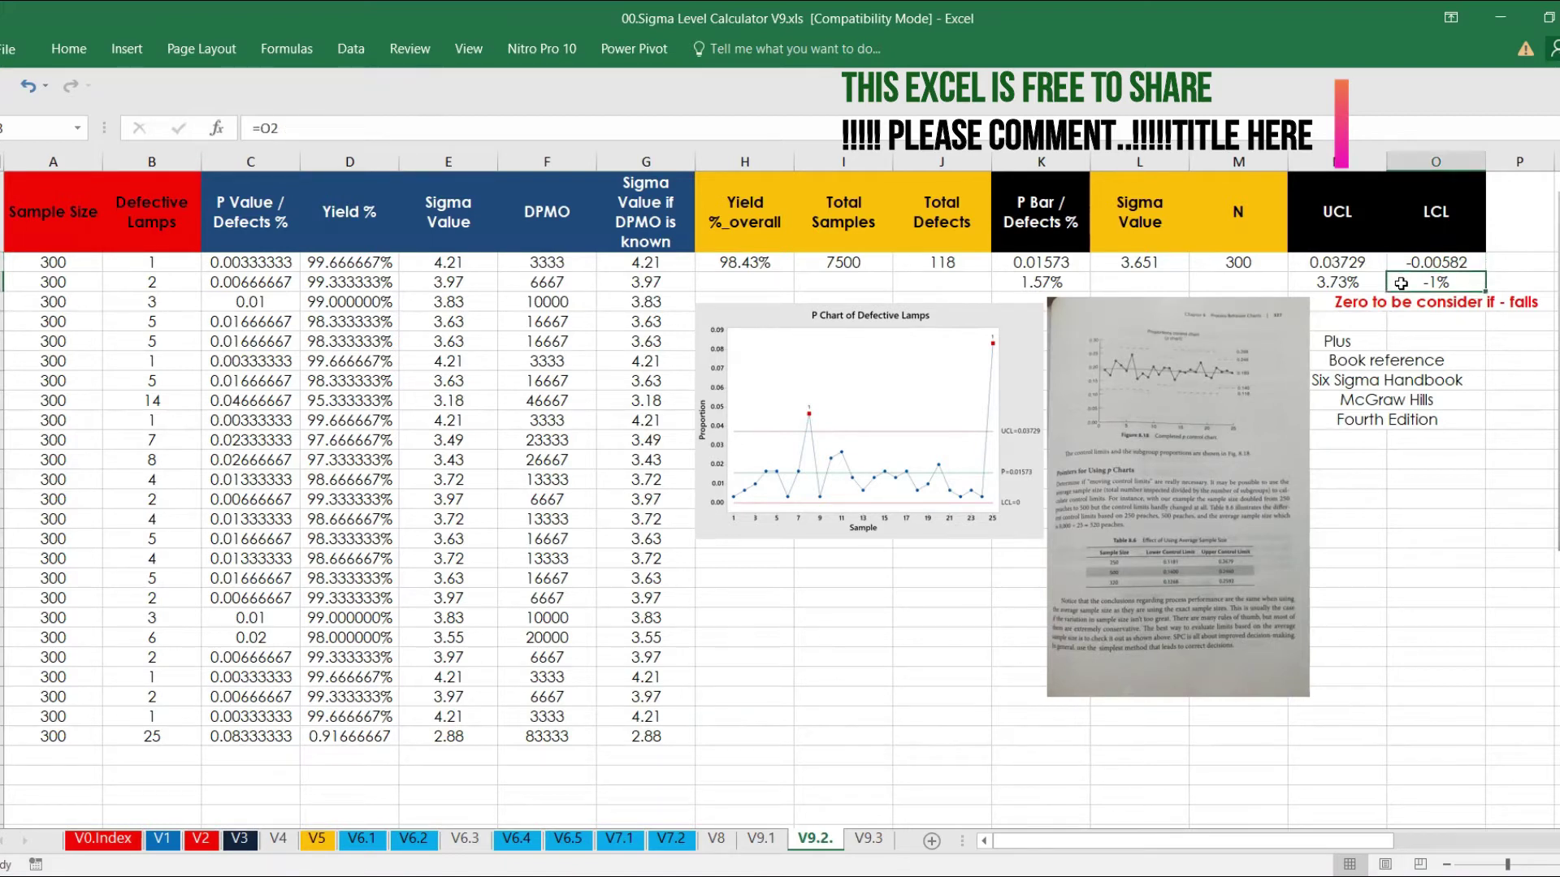
pyautogui.click(1401, 304)
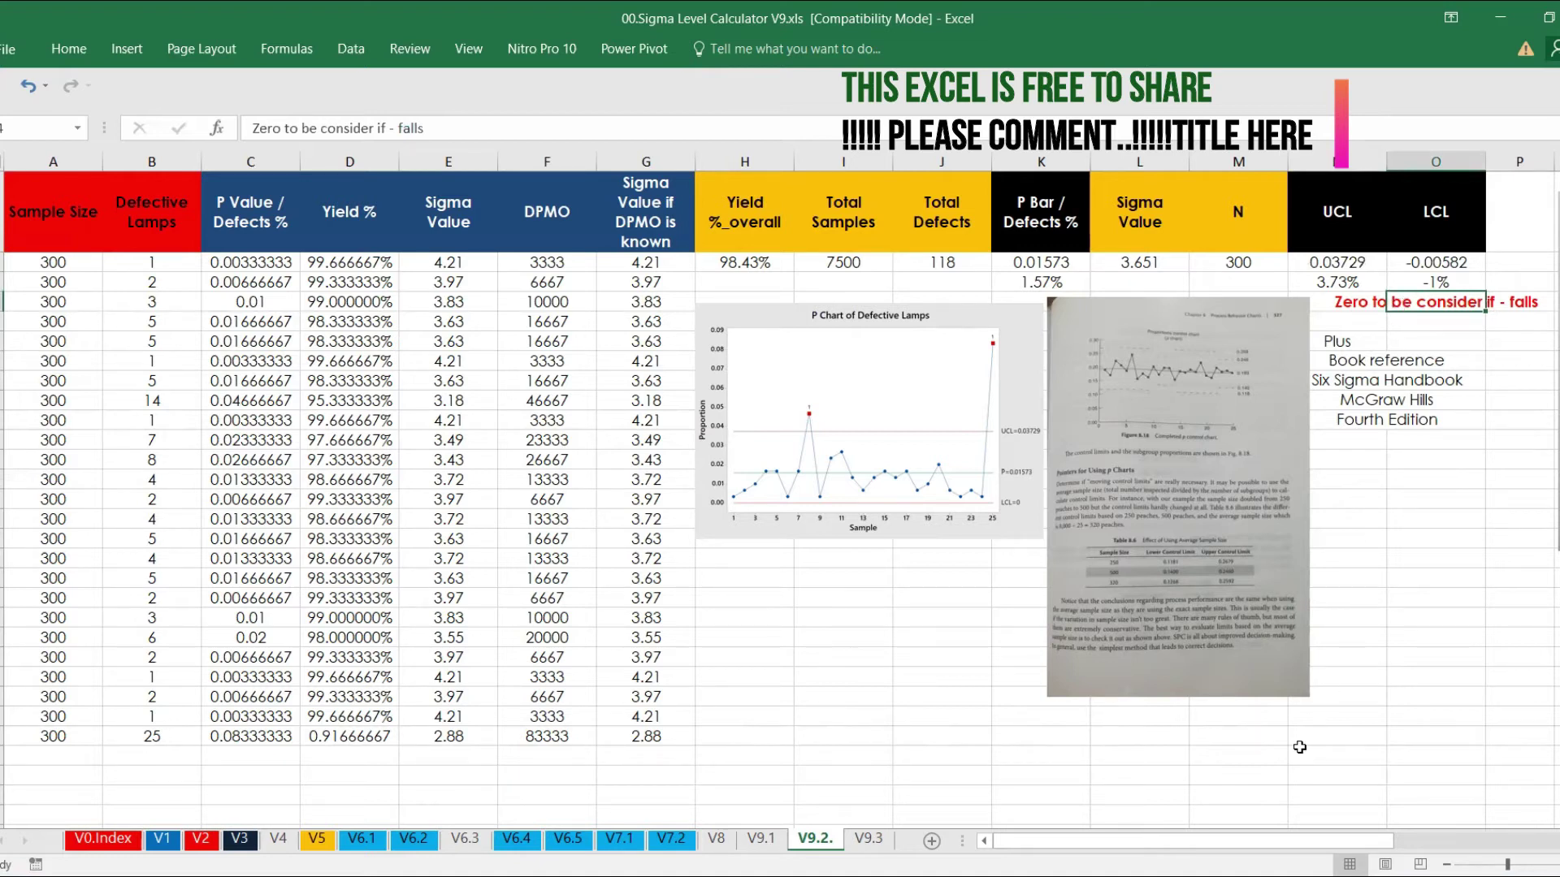
pyautogui.moveTo(1375, 841); pyautogui.dragTo(1412, 827)
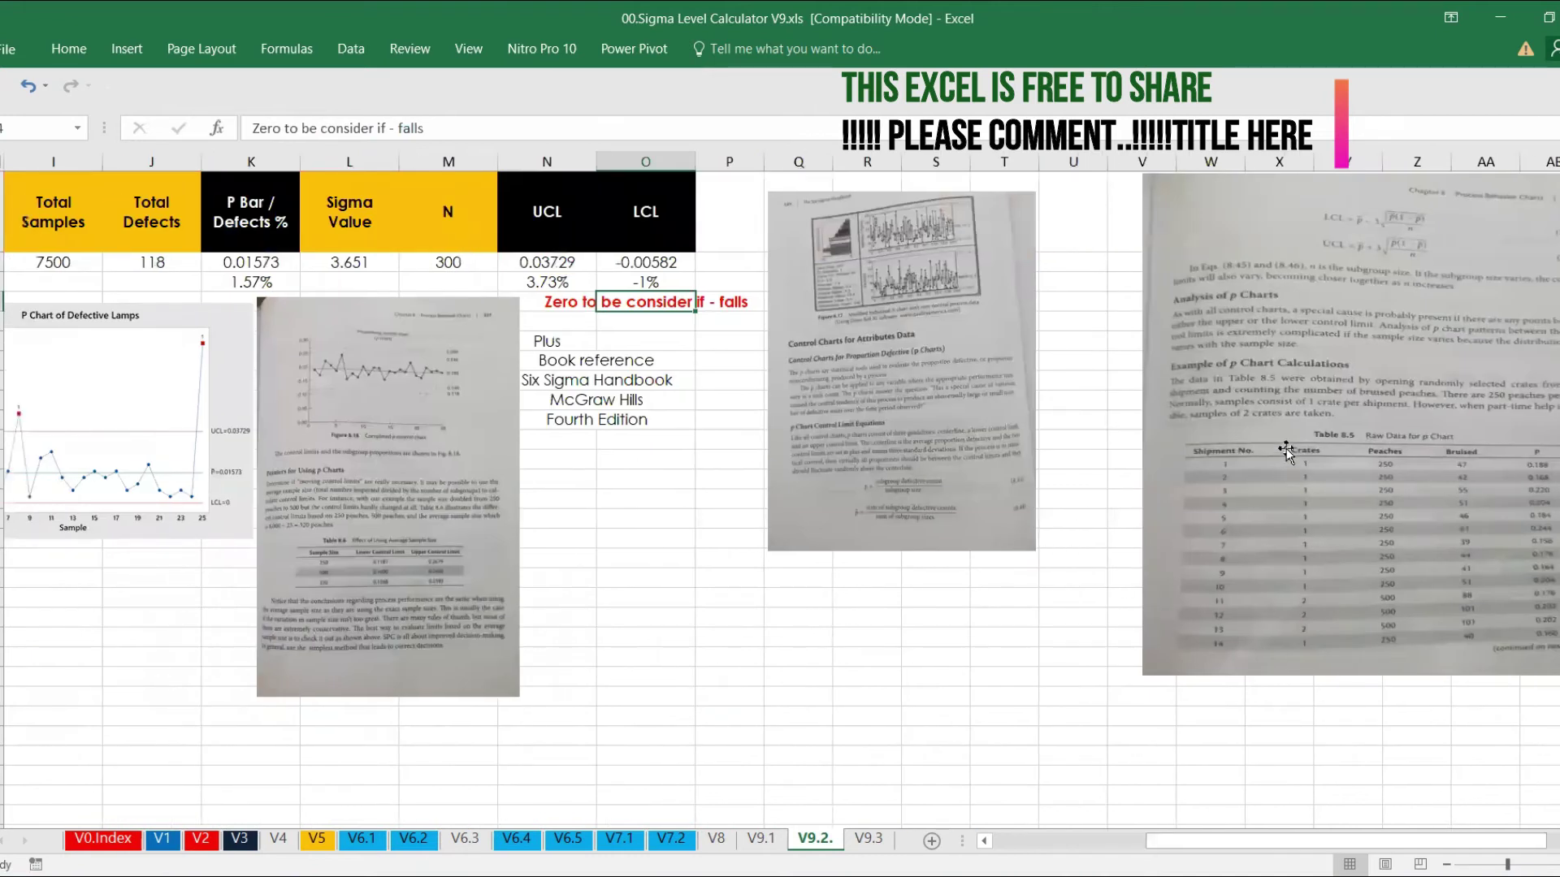
pyautogui.moveTo(1263, 841); pyautogui.dragTo(967, 845)
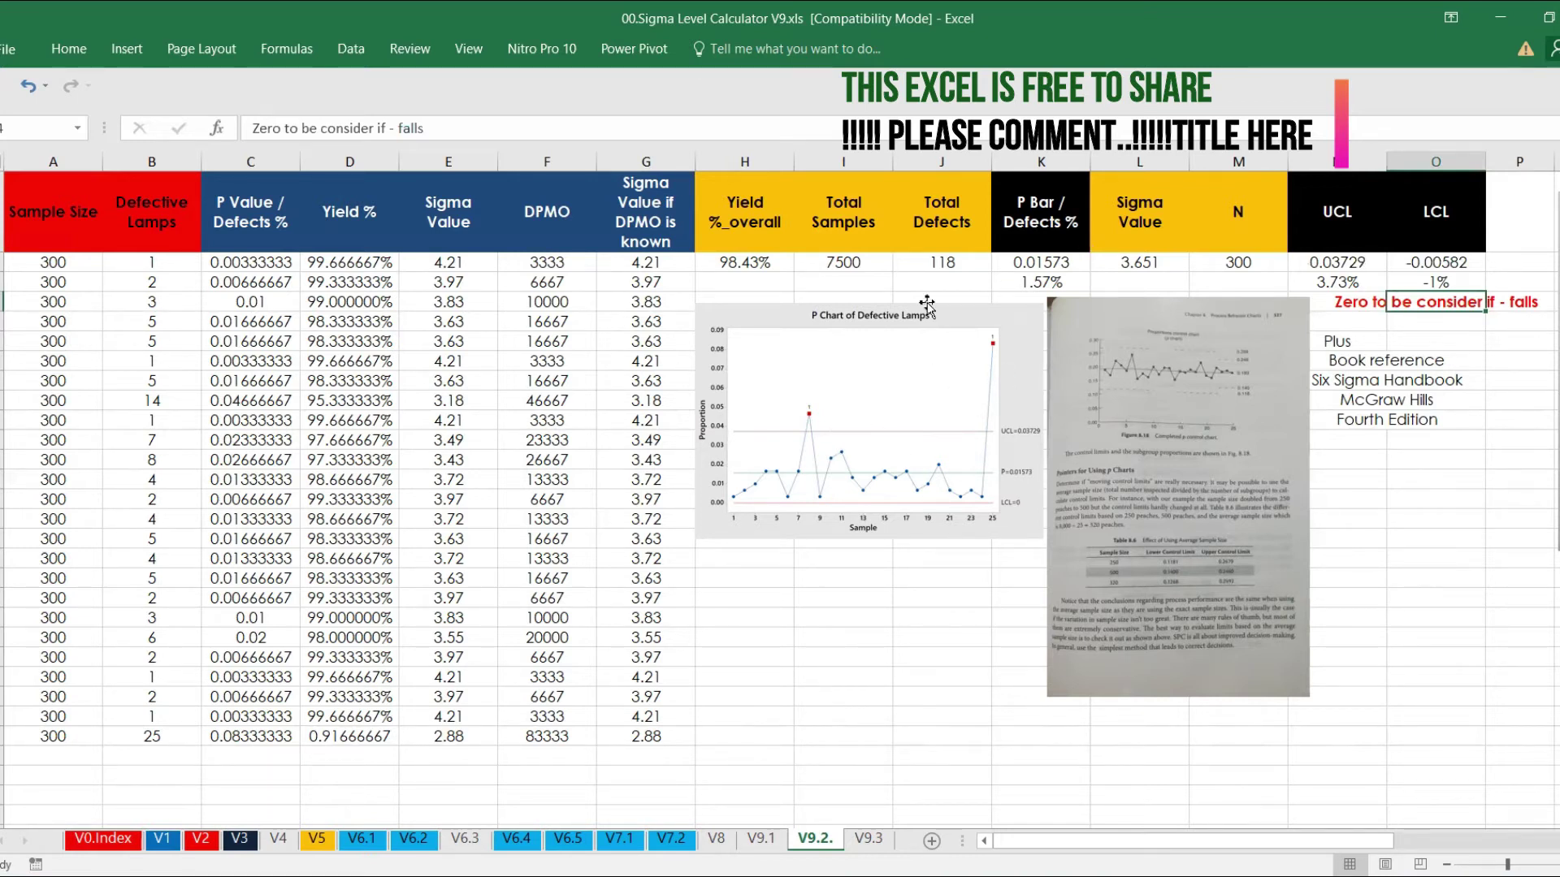
# Switch to the Minitab project "P chart with limits.MPJ" and start an attributes P chart
pyautogui.click(89, 256)
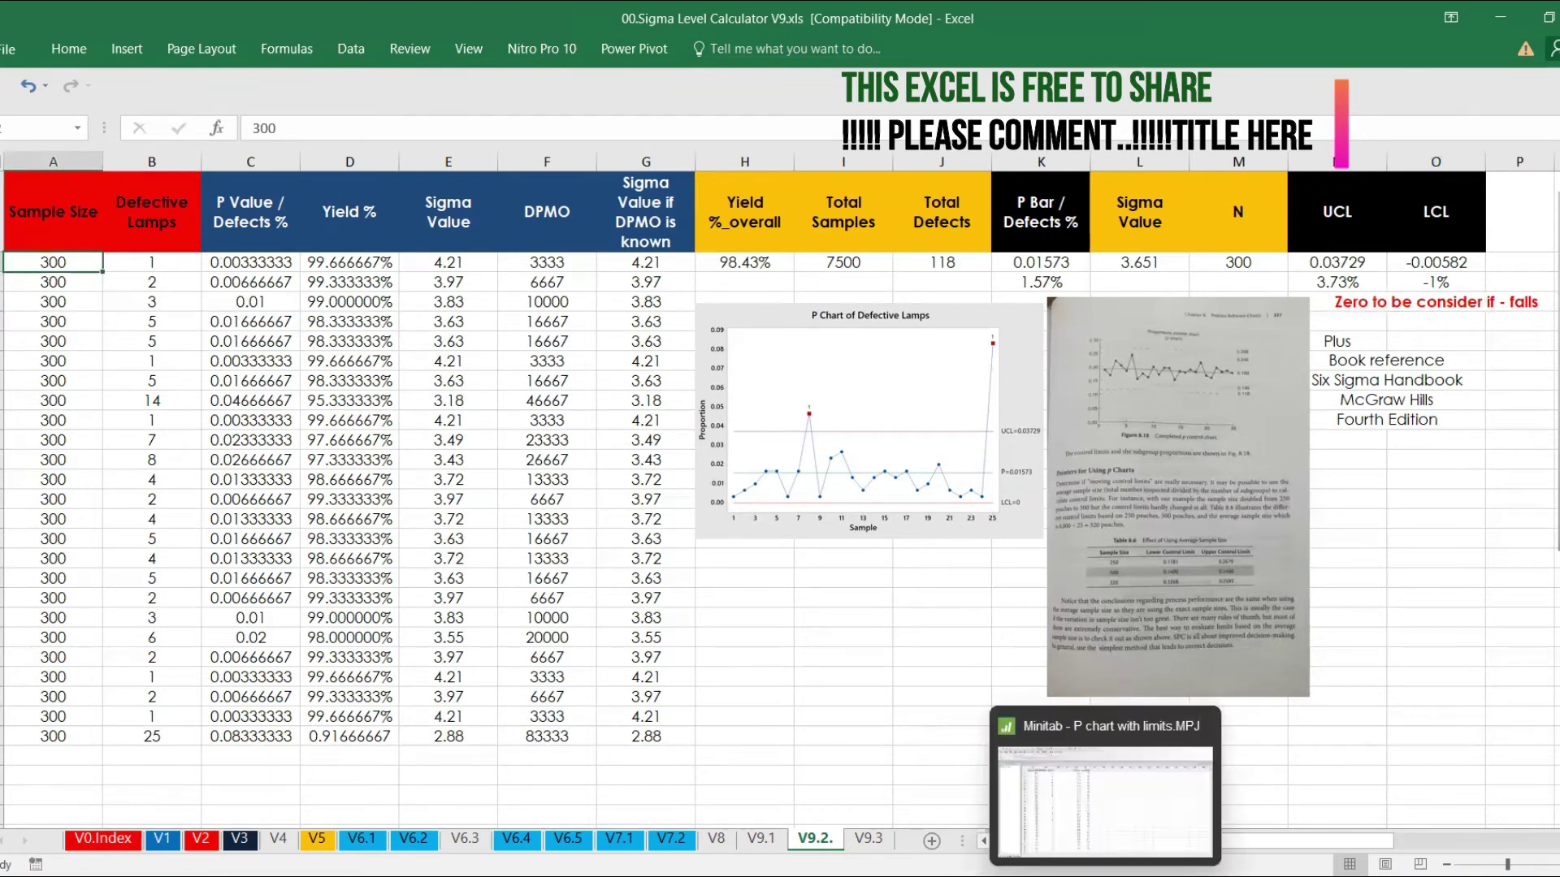
pyautogui.click(1107, 804)
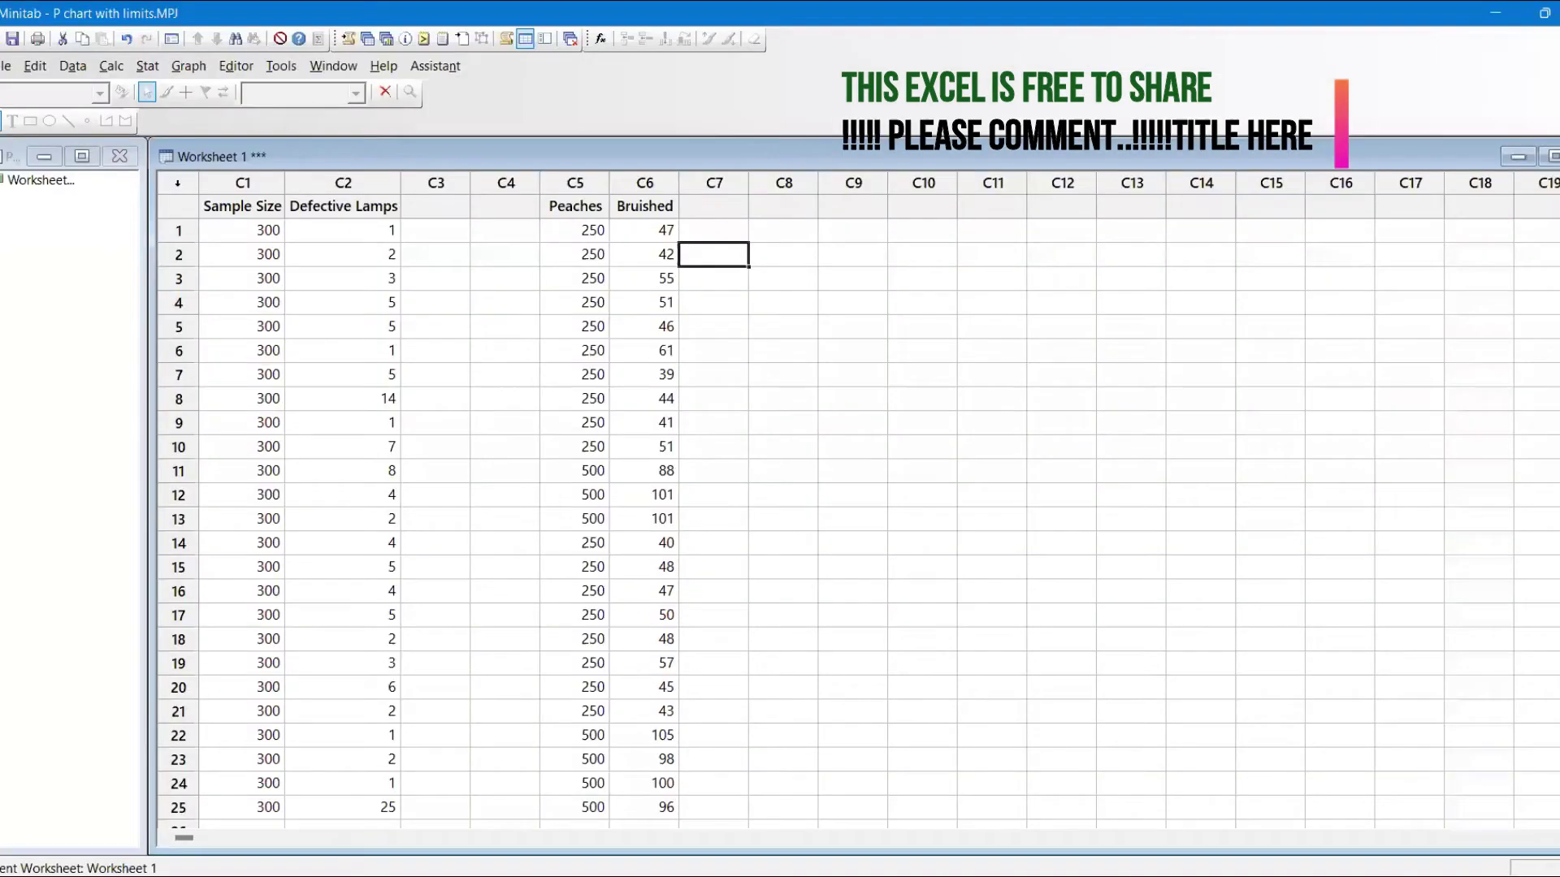
pyautogui.click(143, 66)
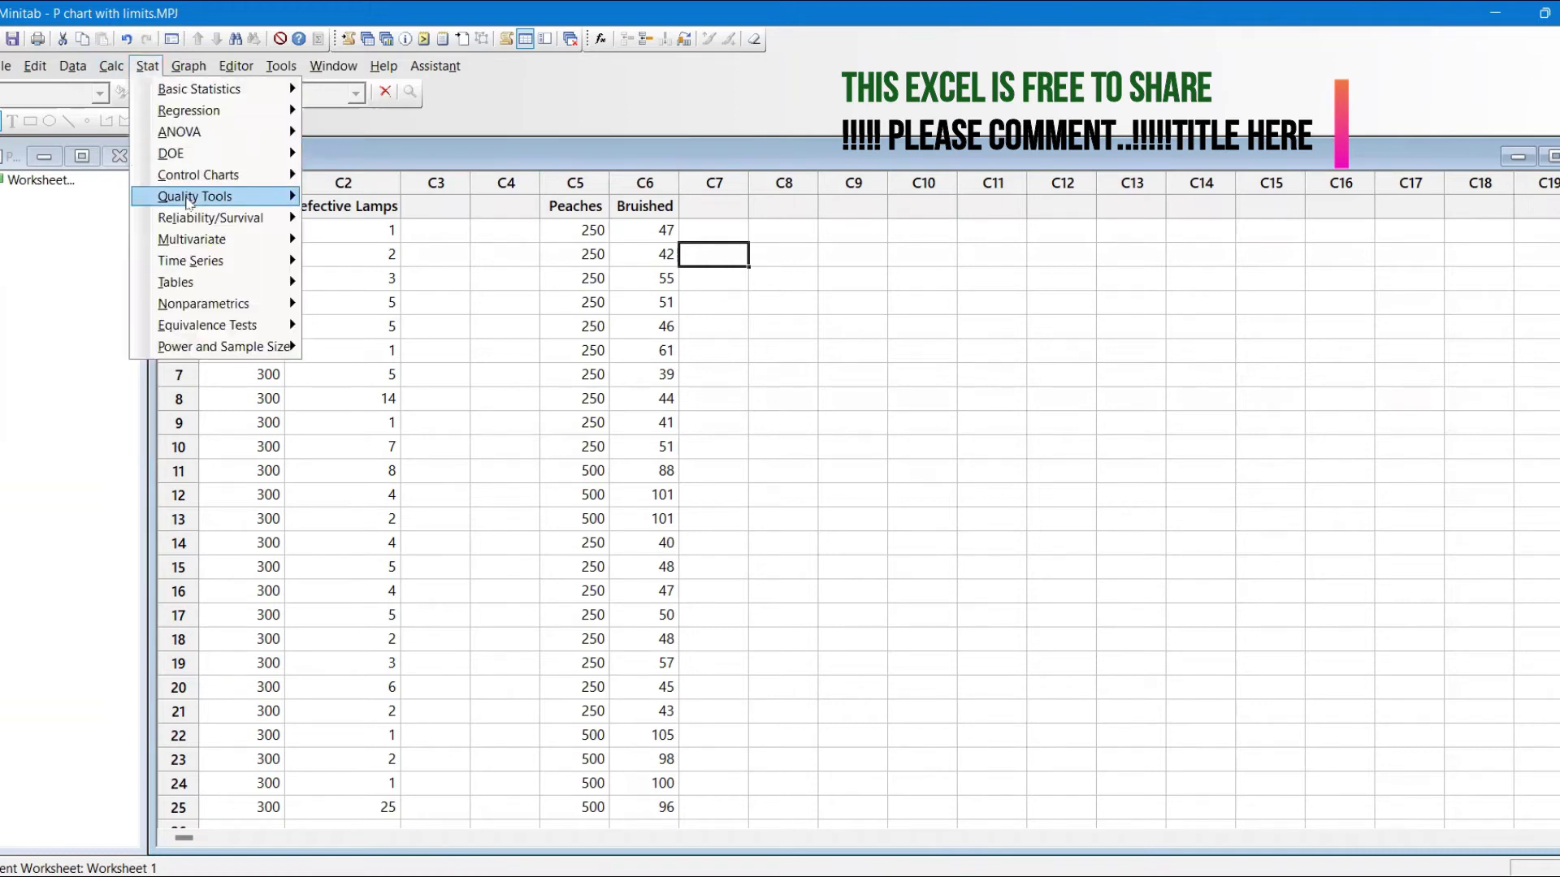
pyautogui.moveTo(190, 199)
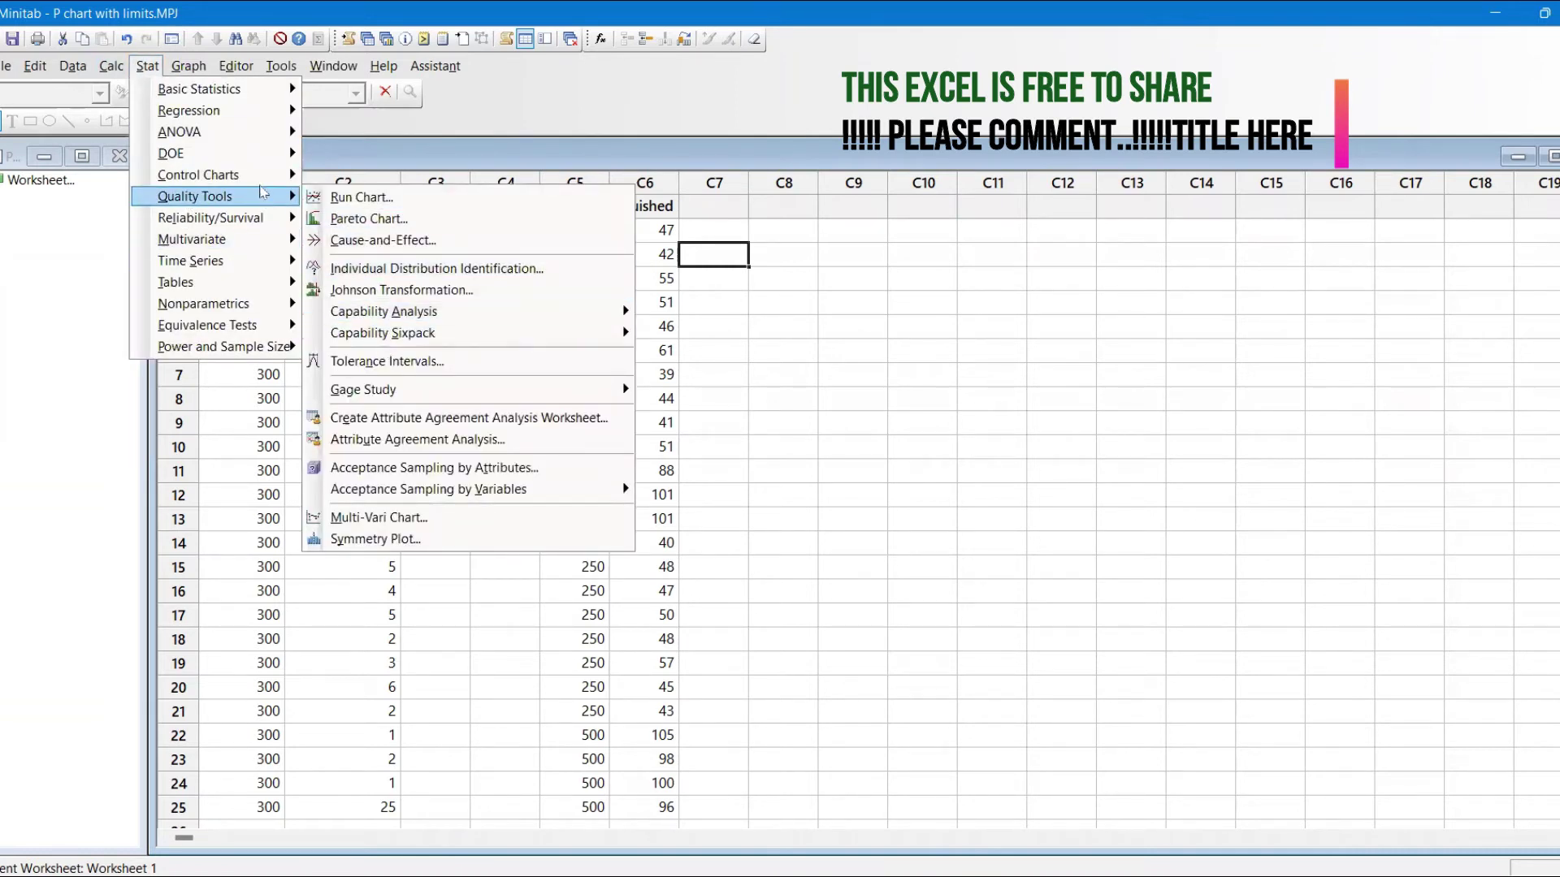
pyautogui.moveTo(227, 175)
pyautogui.moveTo(403, 249)
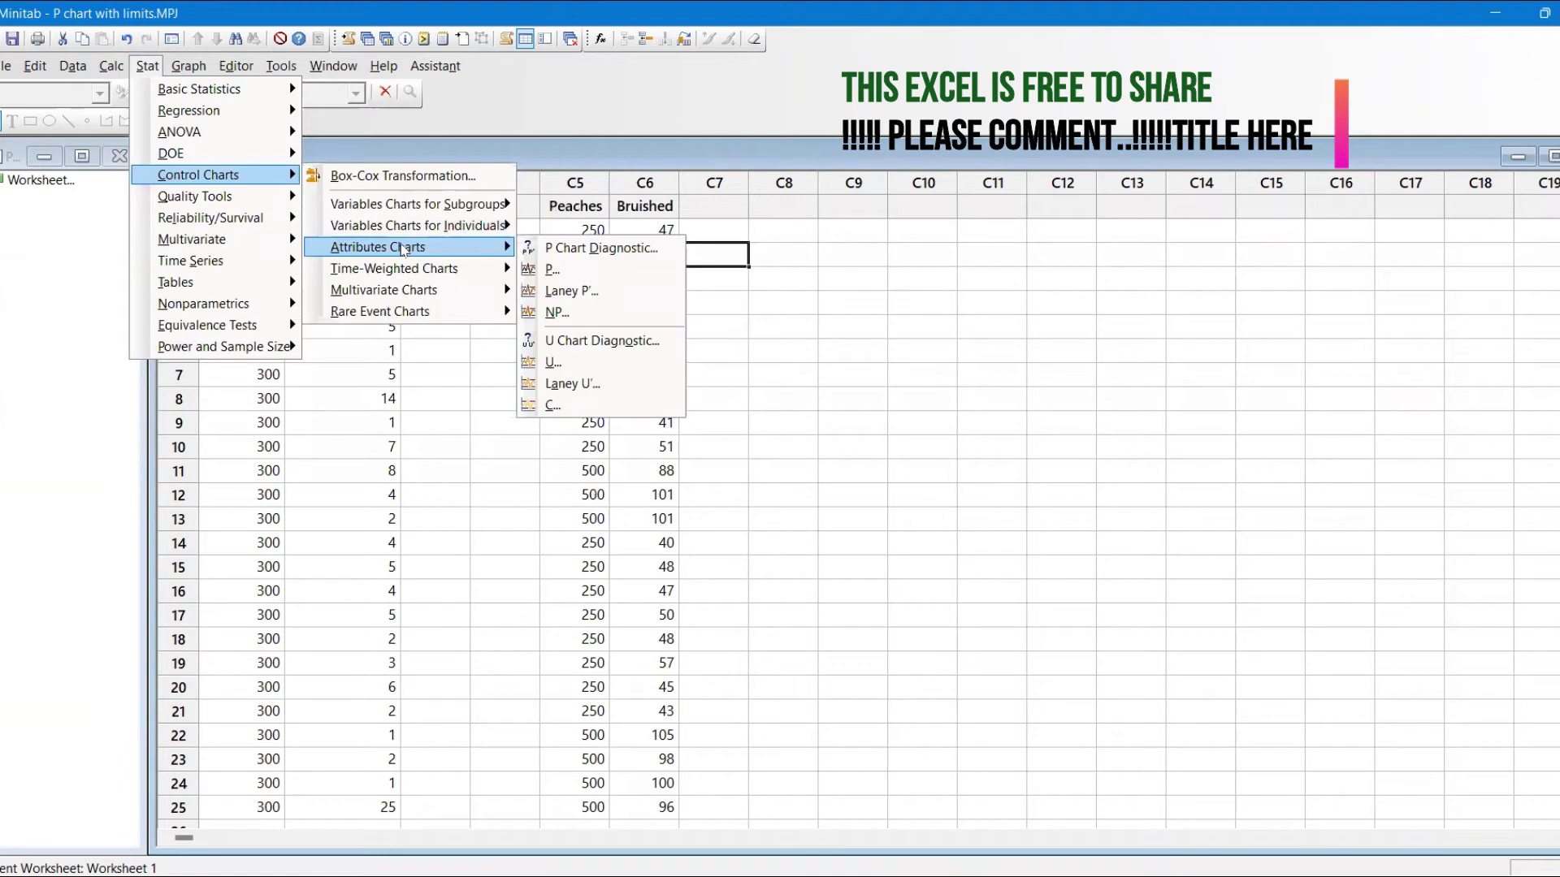
pyautogui.click(550, 267)
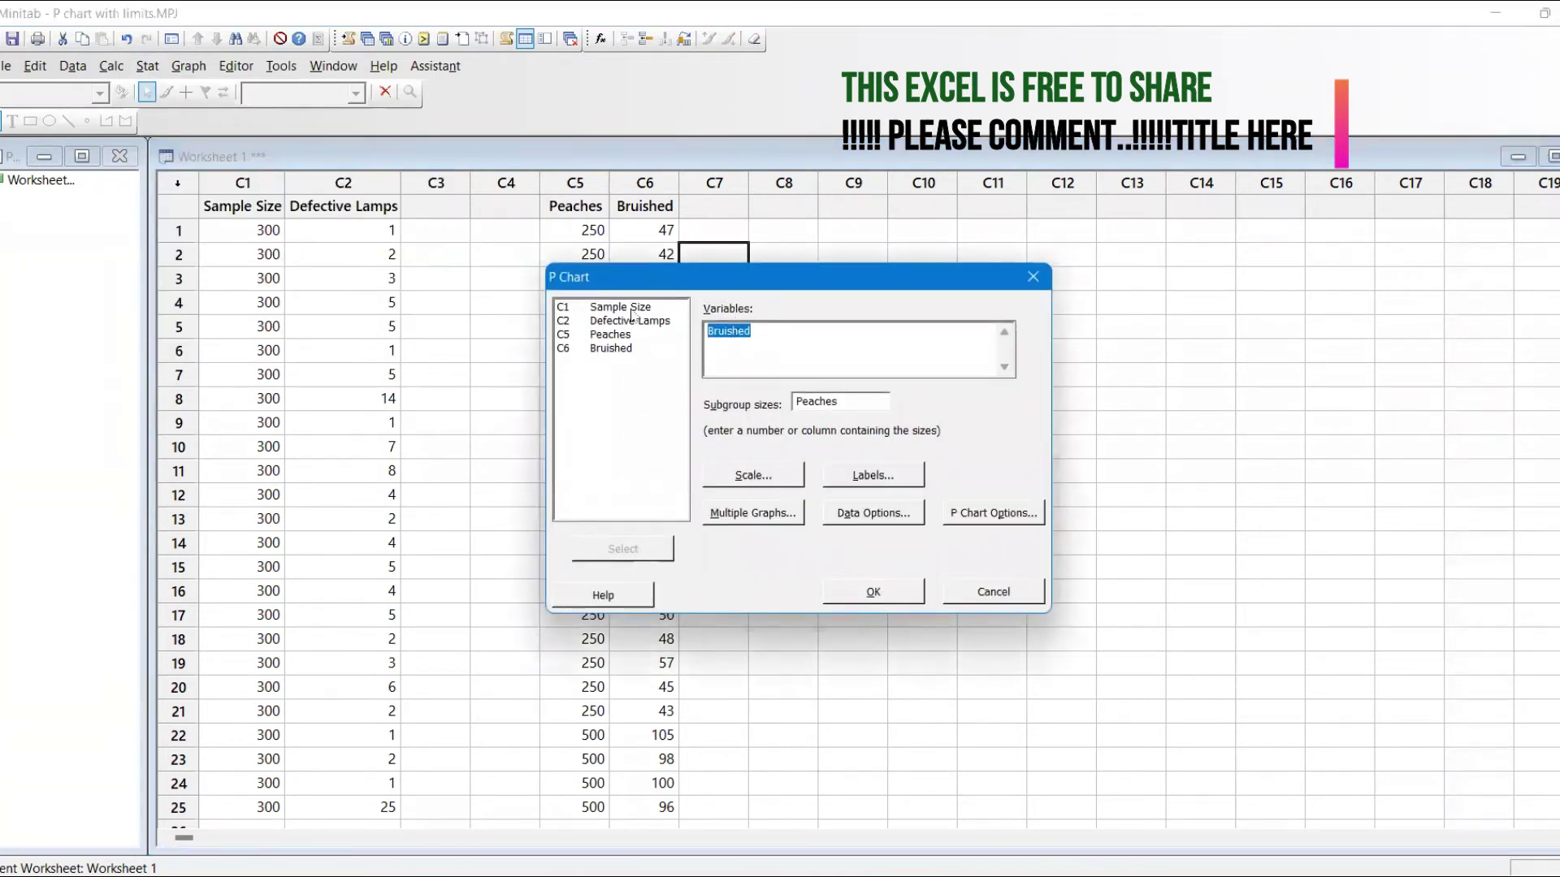
# Create the P chart with Defective Lamps as the variable and Sample Size as the subgroup sizes
pyautogui.doubleClick(630, 323)
pyautogui.press('BackSpace')
pyautogui.press('BackSpace')
pyautogui.press('BackSpace')
pyautogui.press('BackSpace')
pyautogui.press('BackSpace')
pyautogui.press('BackSpace')
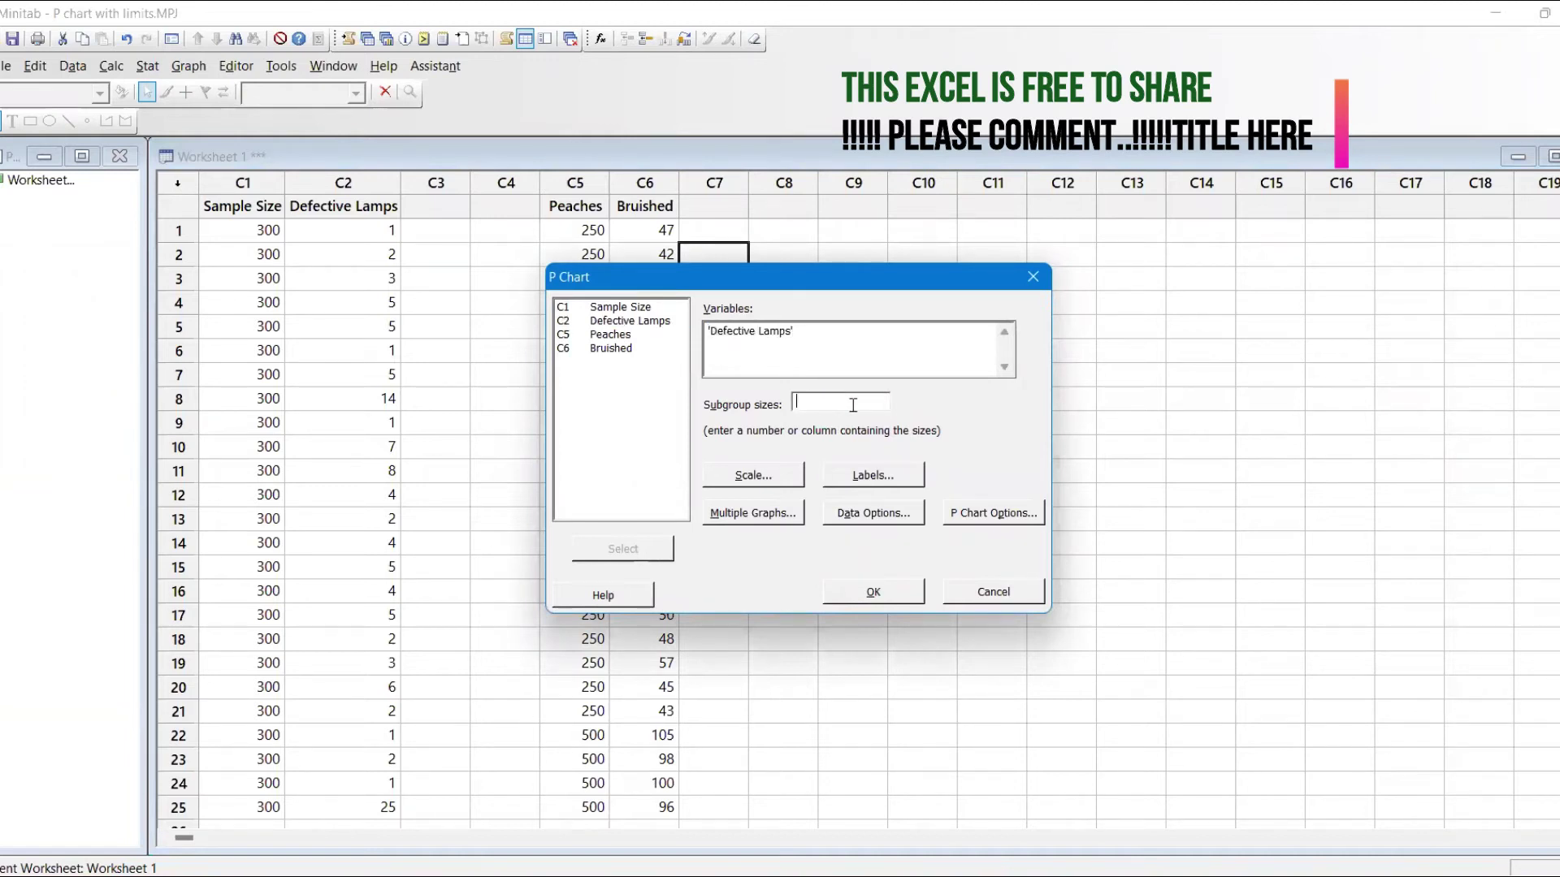
pyautogui.doubleClick(641, 308)
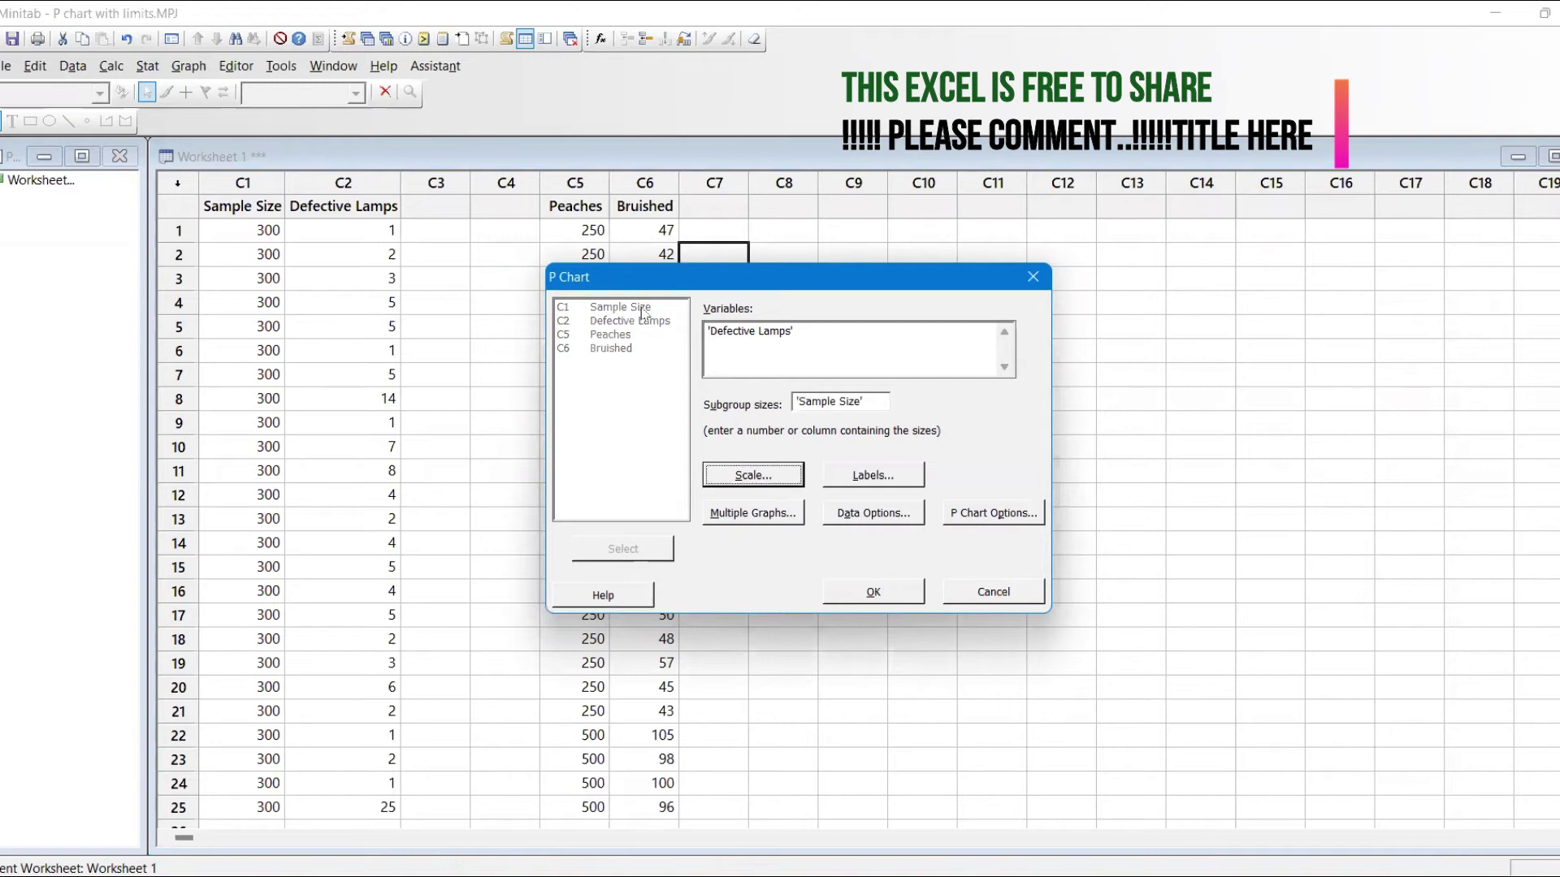
pyautogui.click(872, 601)
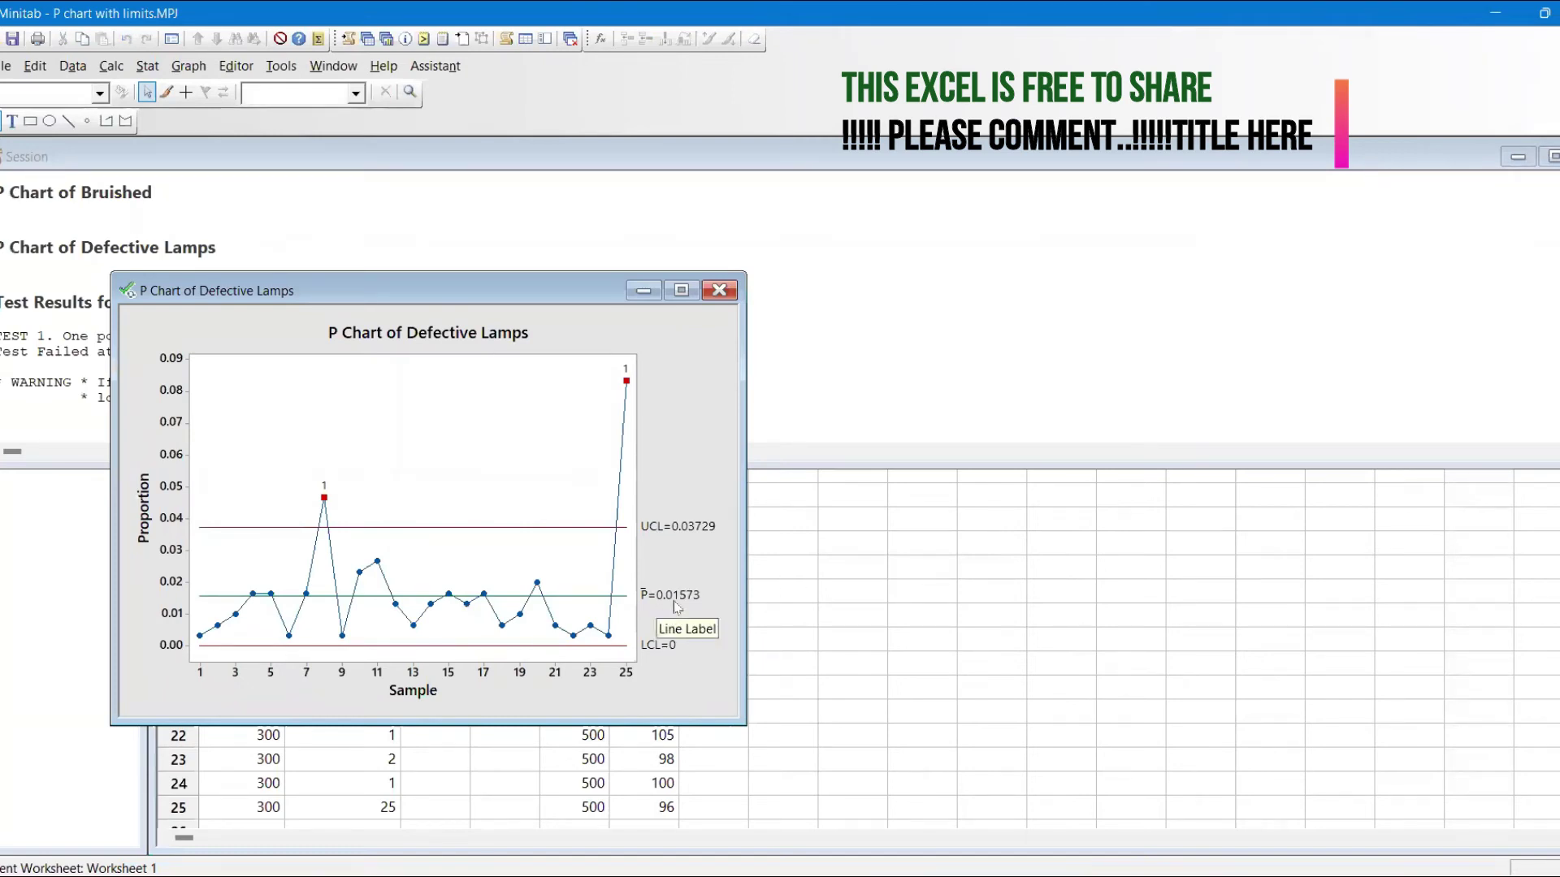
# Switch back to Excel and enlarge the P Chart of Defective Lamps picture to compare its lines with the P Bar and UCL cells
pyautogui.hotkey('alt', 'Tab')
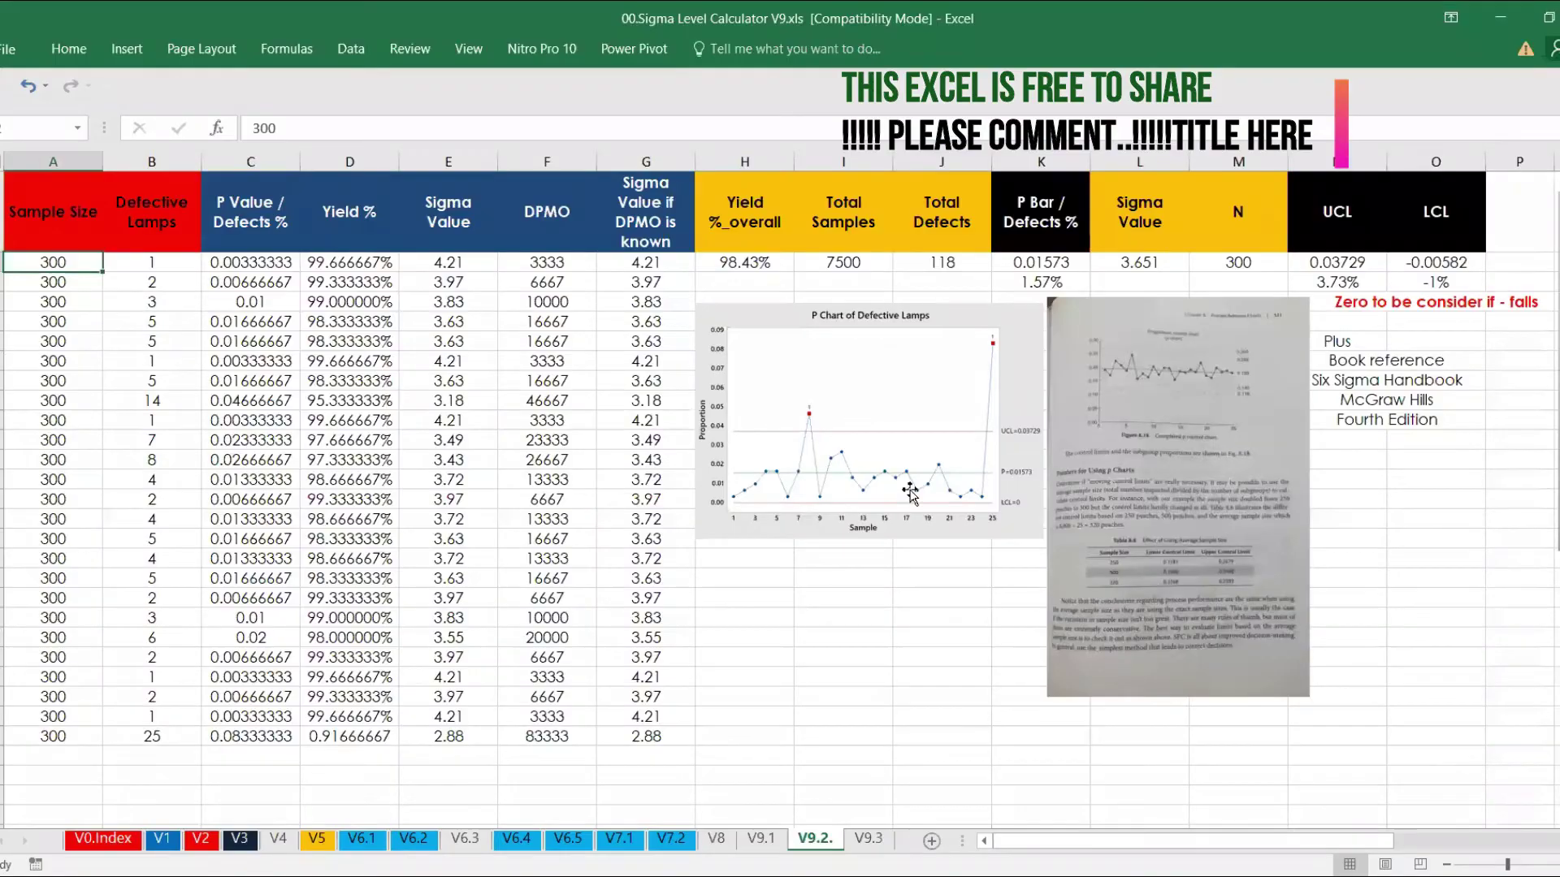
pyautogui.click(1007, 518)
pyautogui.moveTo(689, 543); pyautogui.dragTo(520, 708)
pyautogui.moveTo(812, 632); pyautogui.dragTo(737, 663)
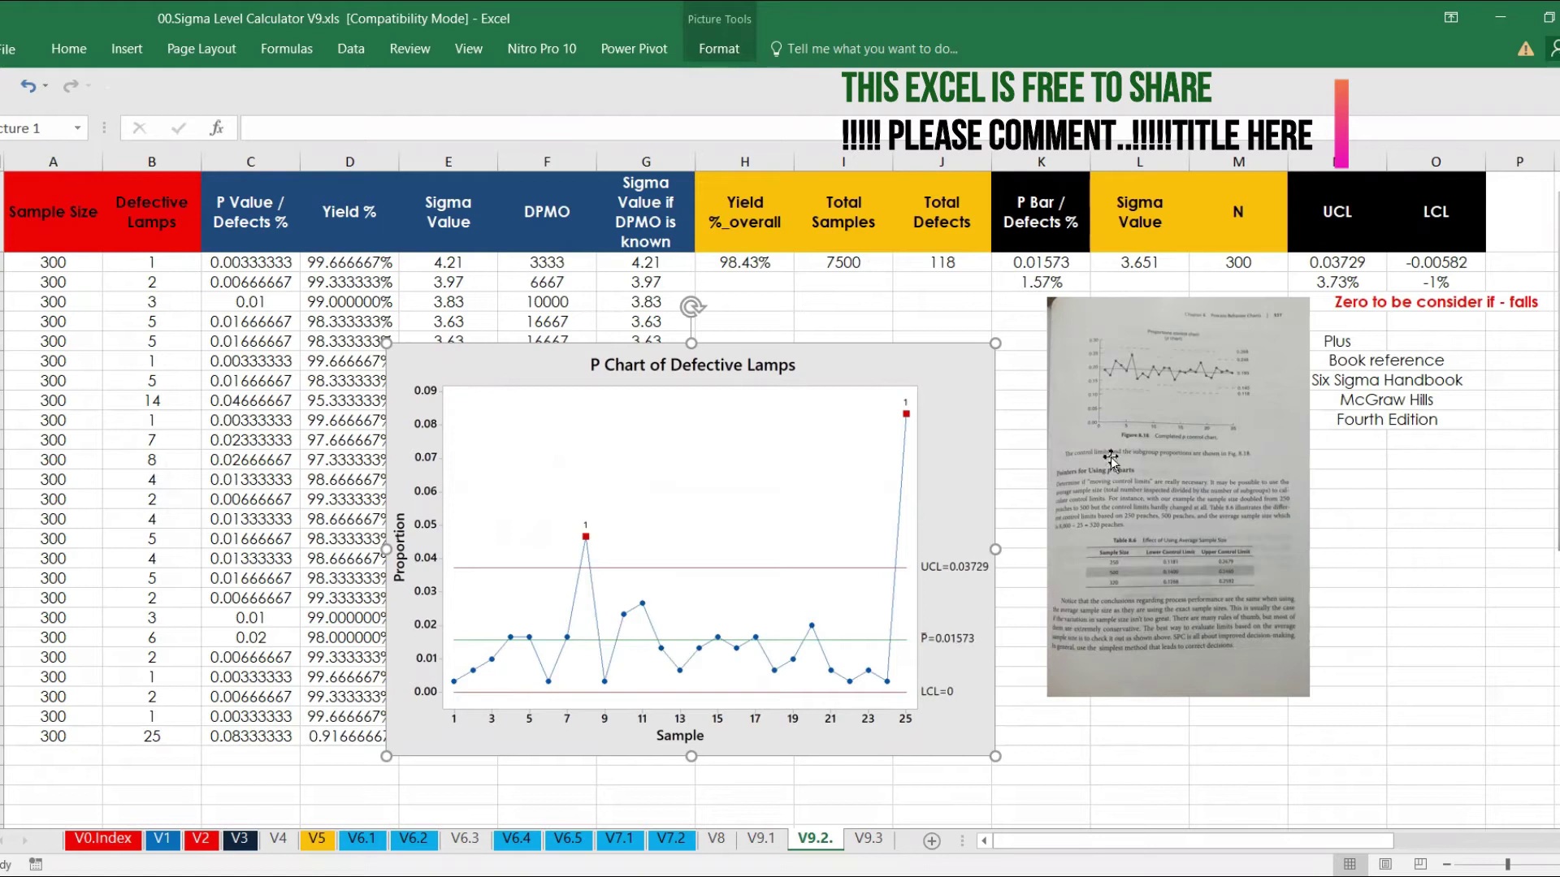
pyautogui.click(1056, 265)
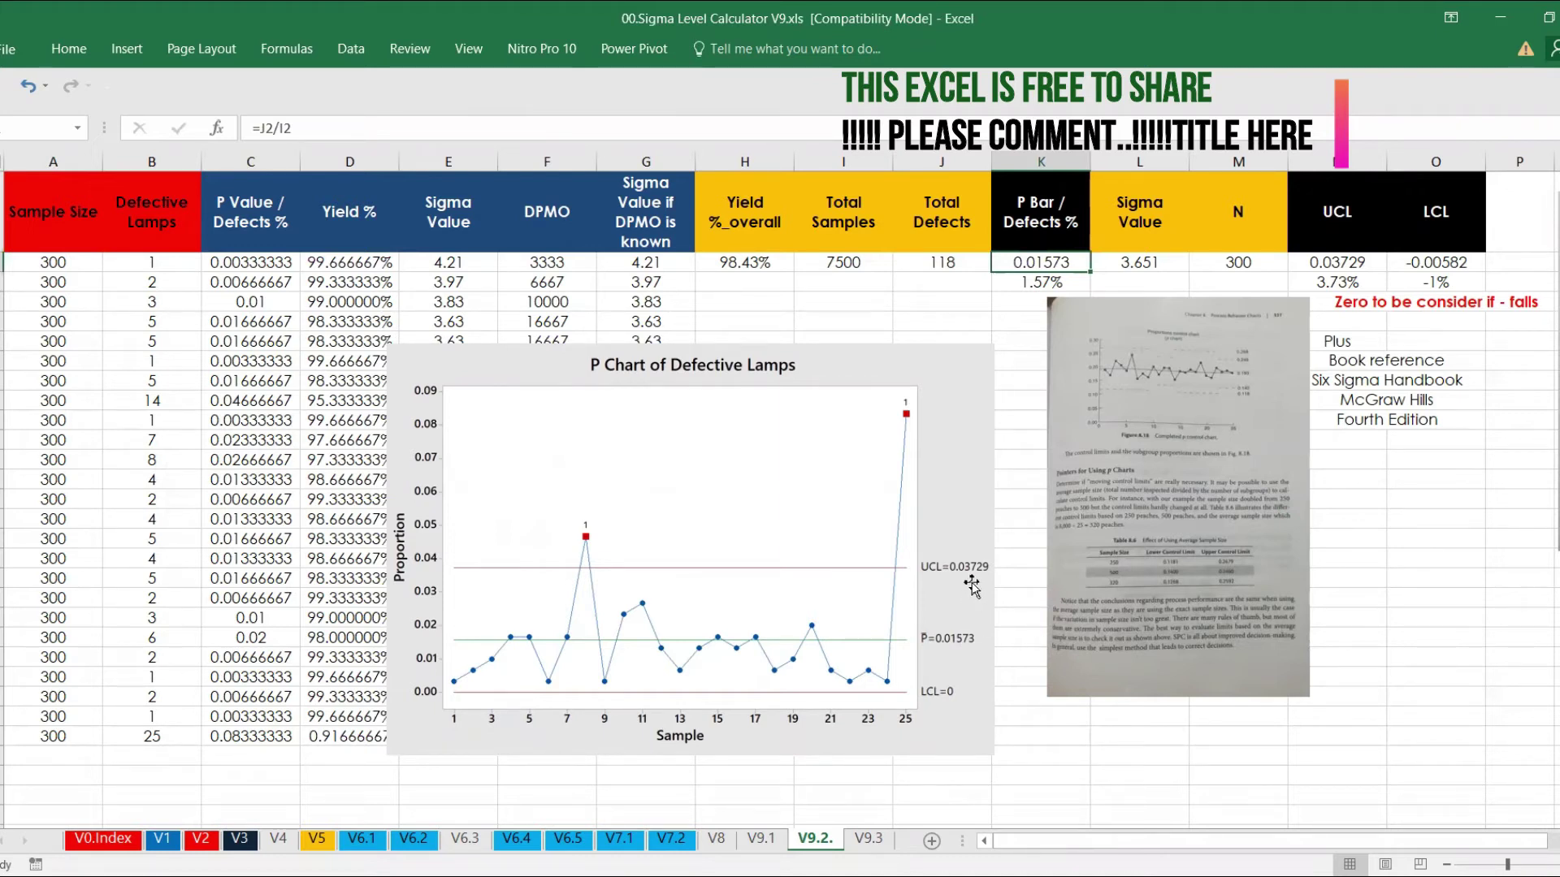
pyautogui.click(1329, 264)
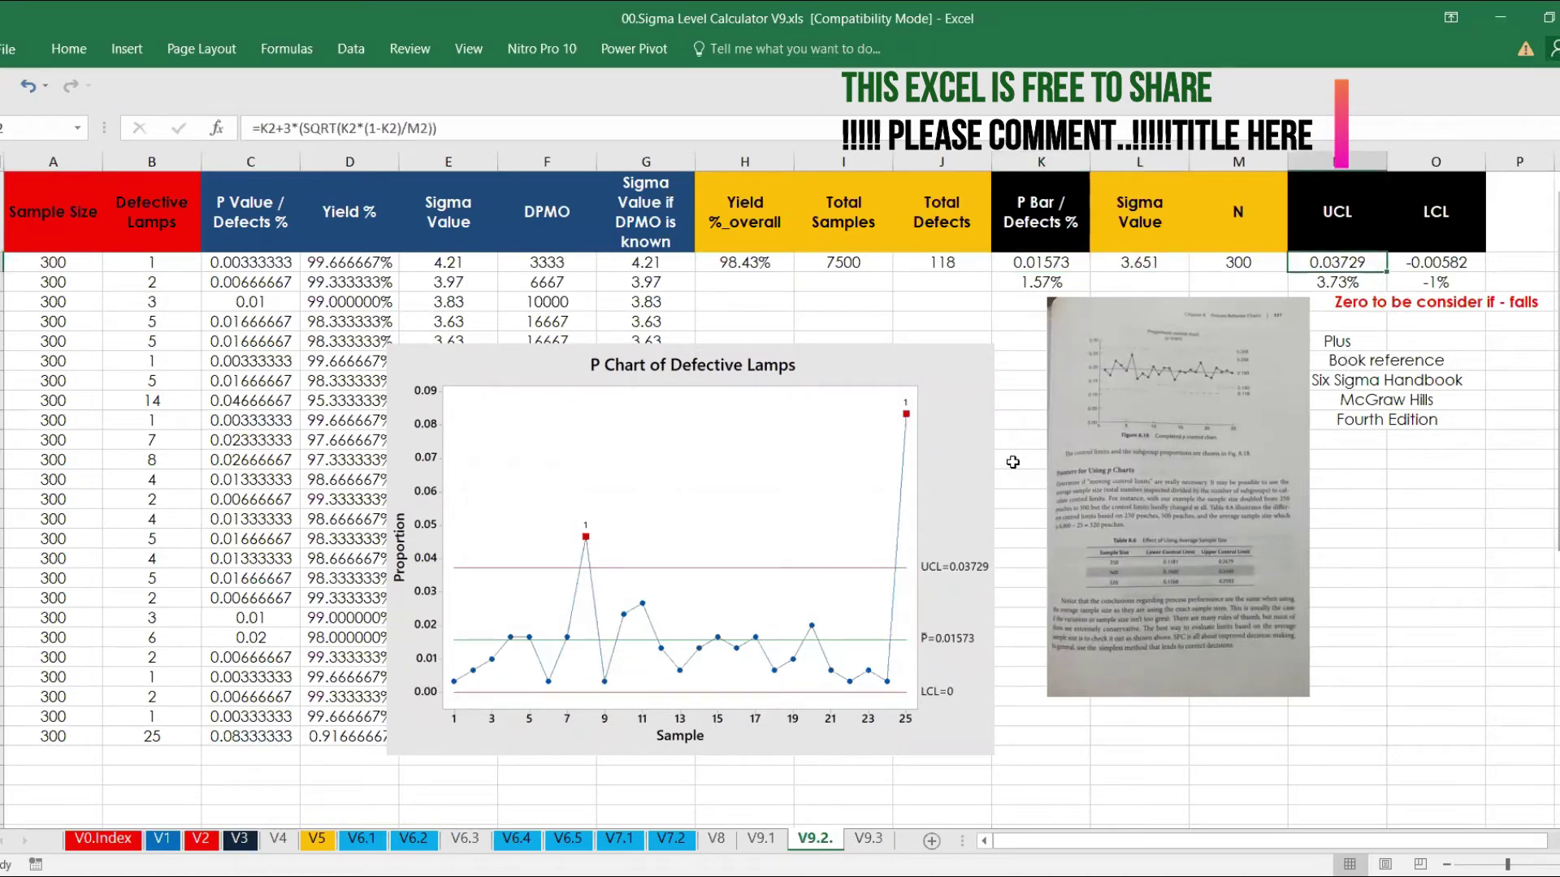
# Shrink the P Chart of Defective Lamps picture and place it below the overall yield, Total Samples and Total Defects values
pyautogui.click(985, 459)
pyautogui.moveTo(995, 343); pyautogui.dragTo(859, 429)
pyautogui.moveTo(780, 520); pyautogui.dragTo(966, 365)
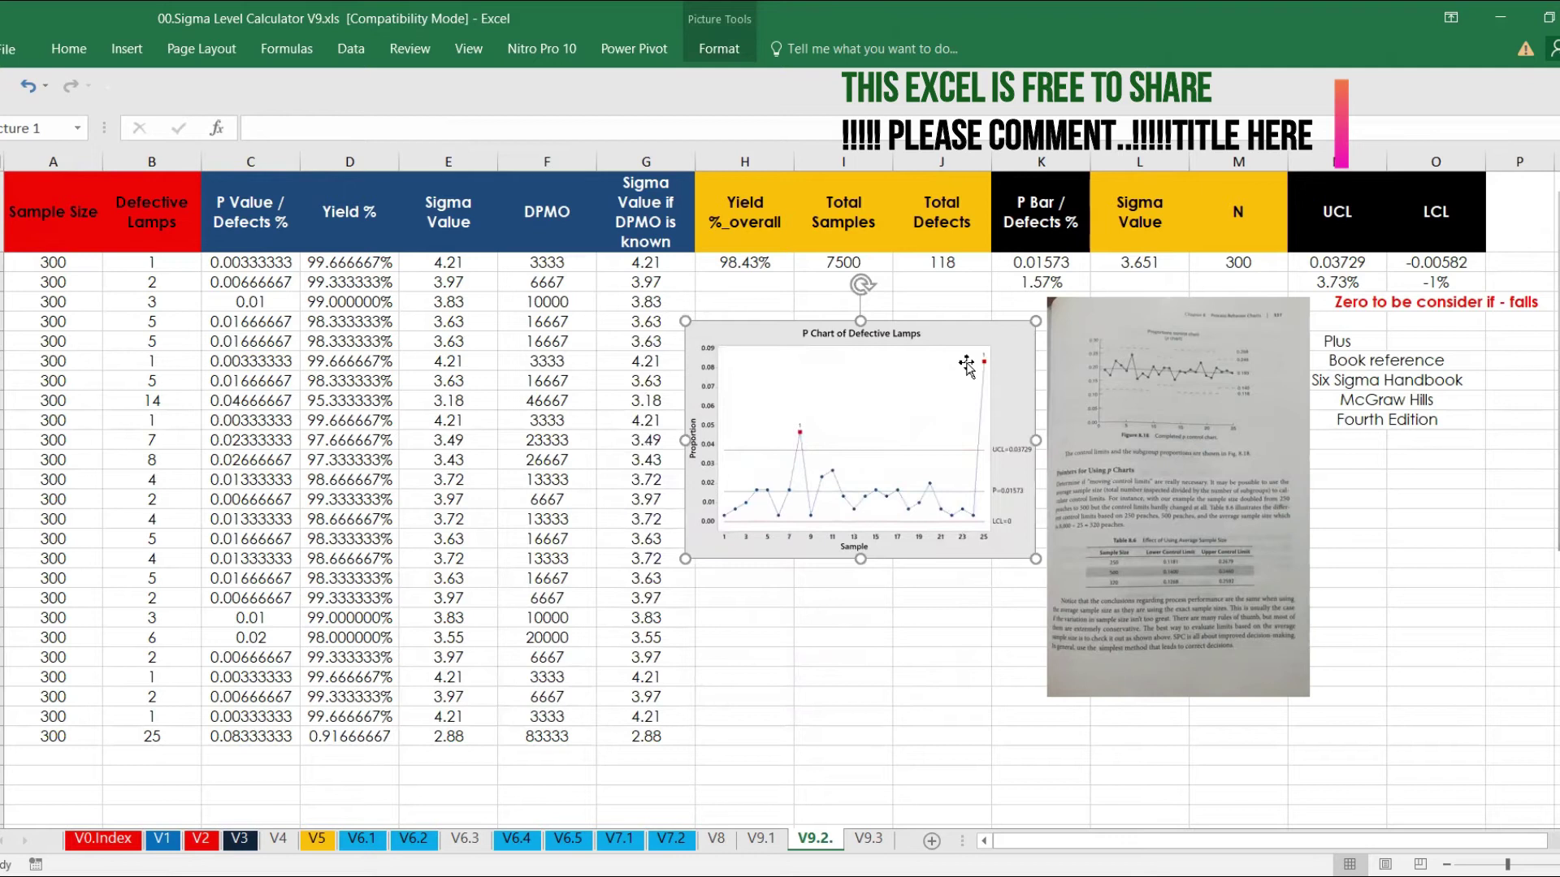
pyautogui.click(828, 639)
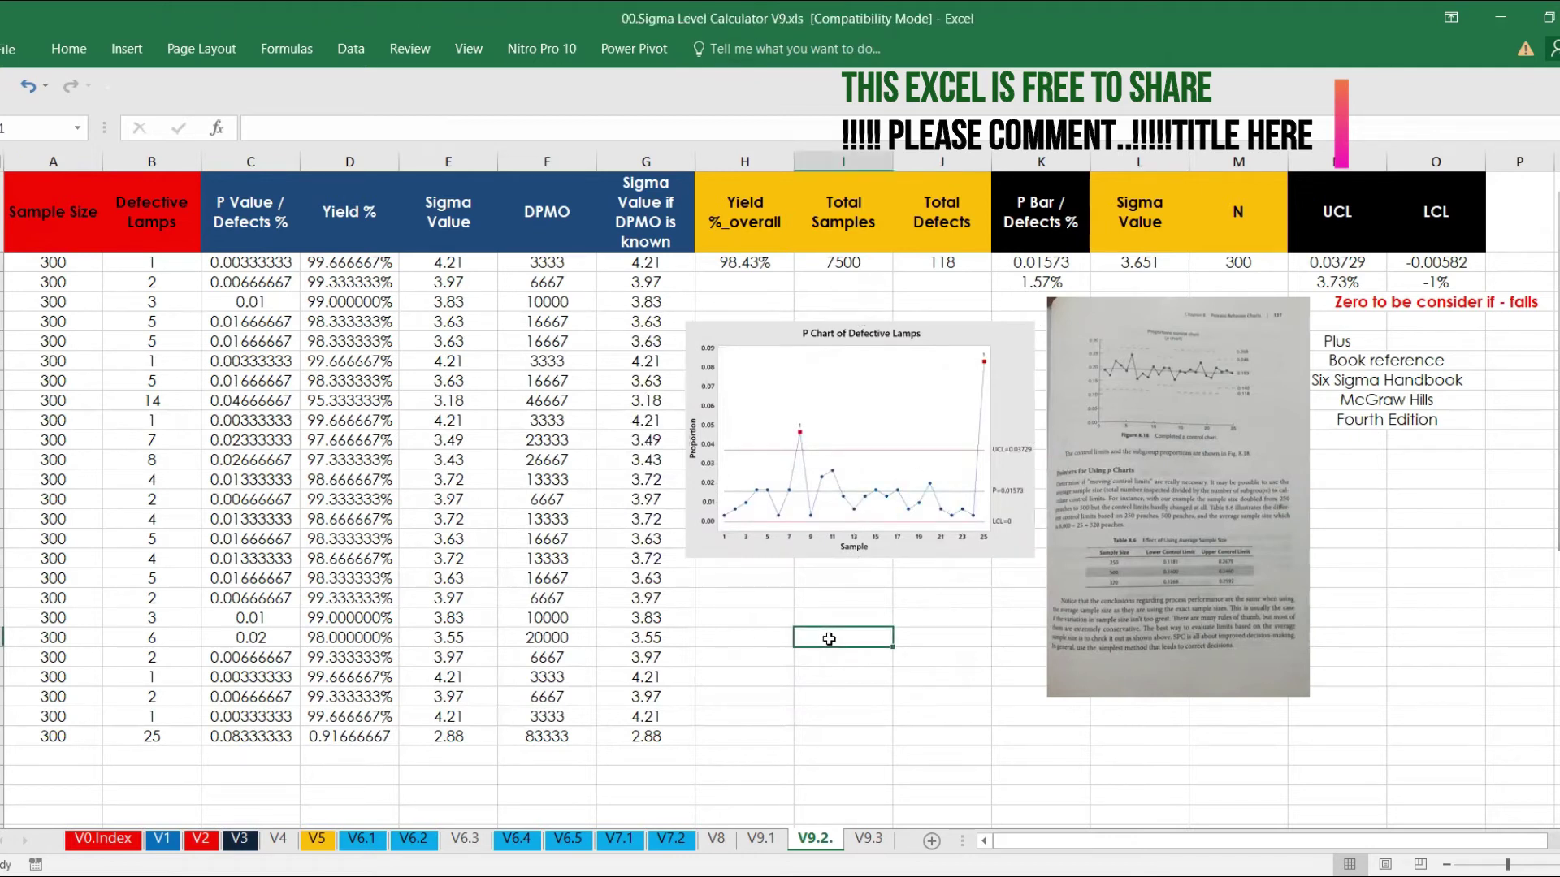
# Open the V9.3 sheet and examine its shipment data columns and the P Value formula in E2
pyautogui.click(868, 839)
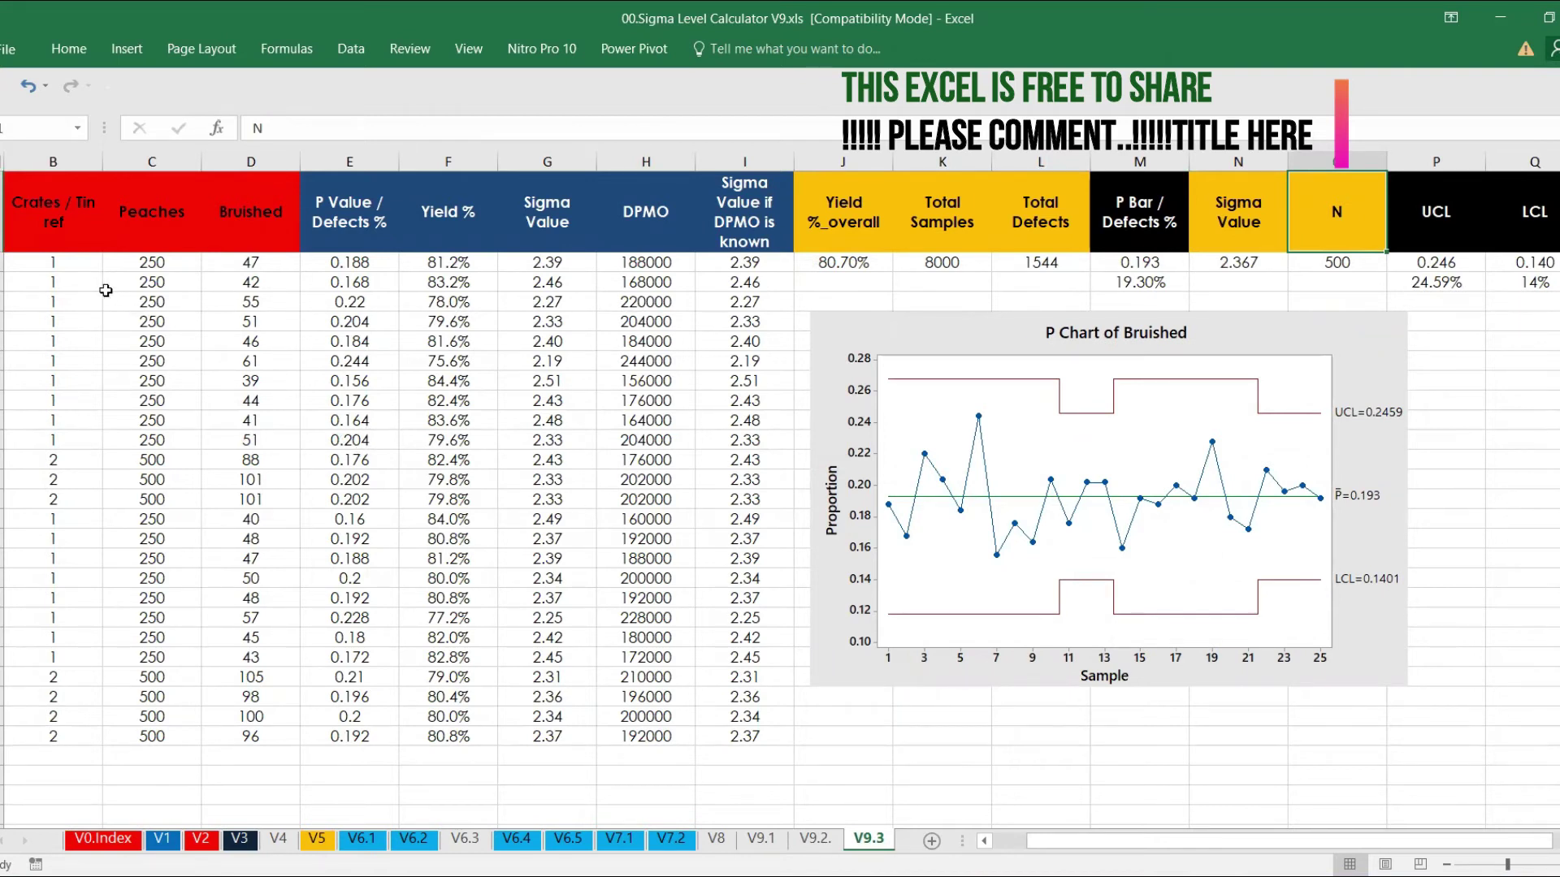
pyautogui.moveTo(1064, 841); pyautogui.dragTo(1030, 841)
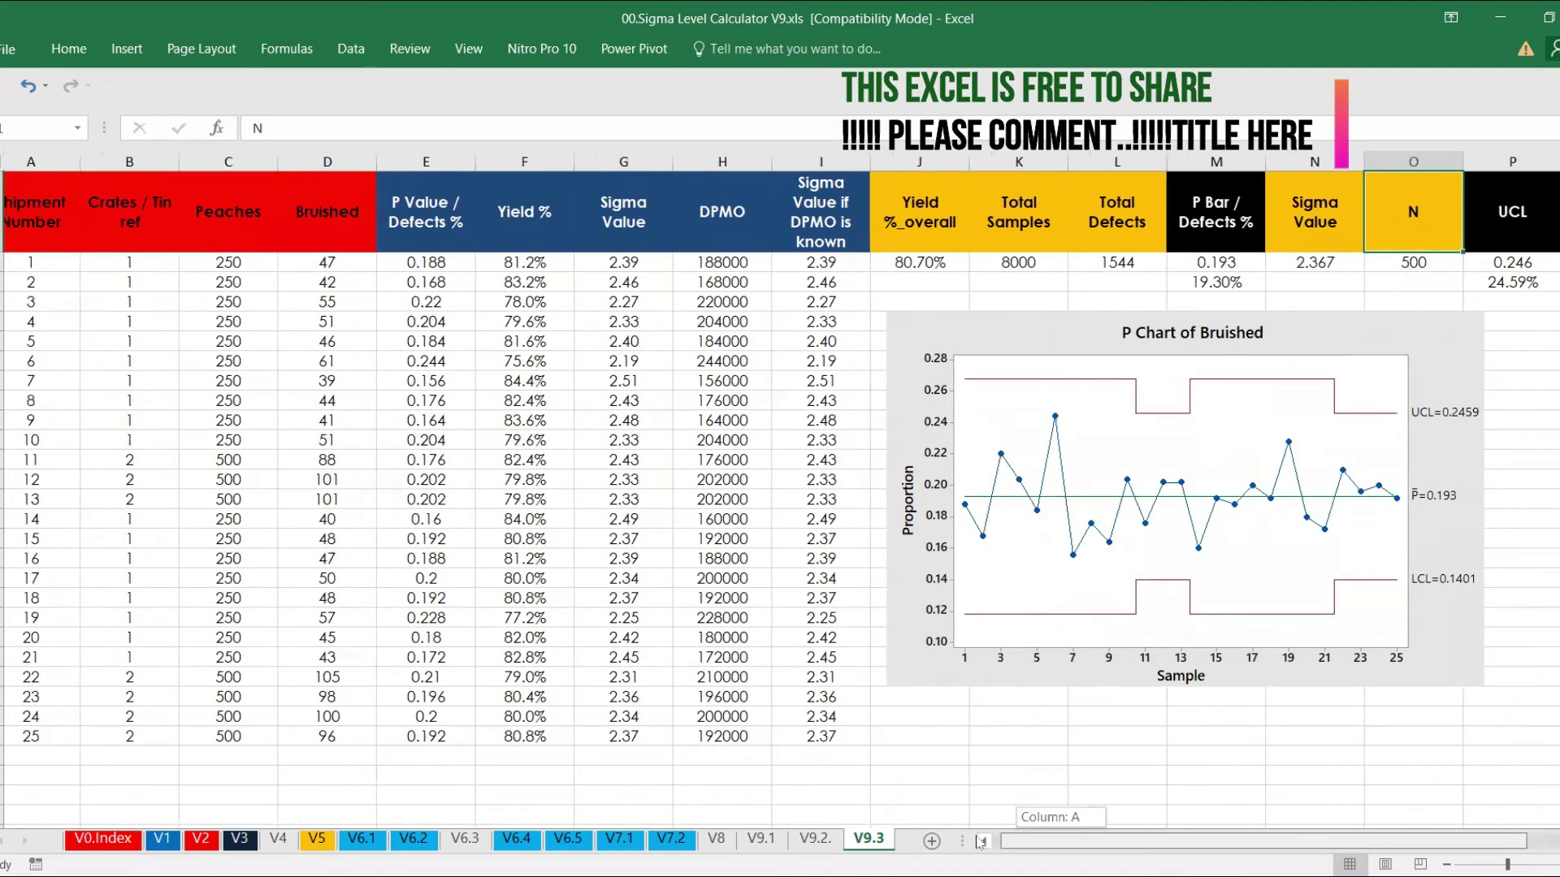
pyautogui.click(46, 230)
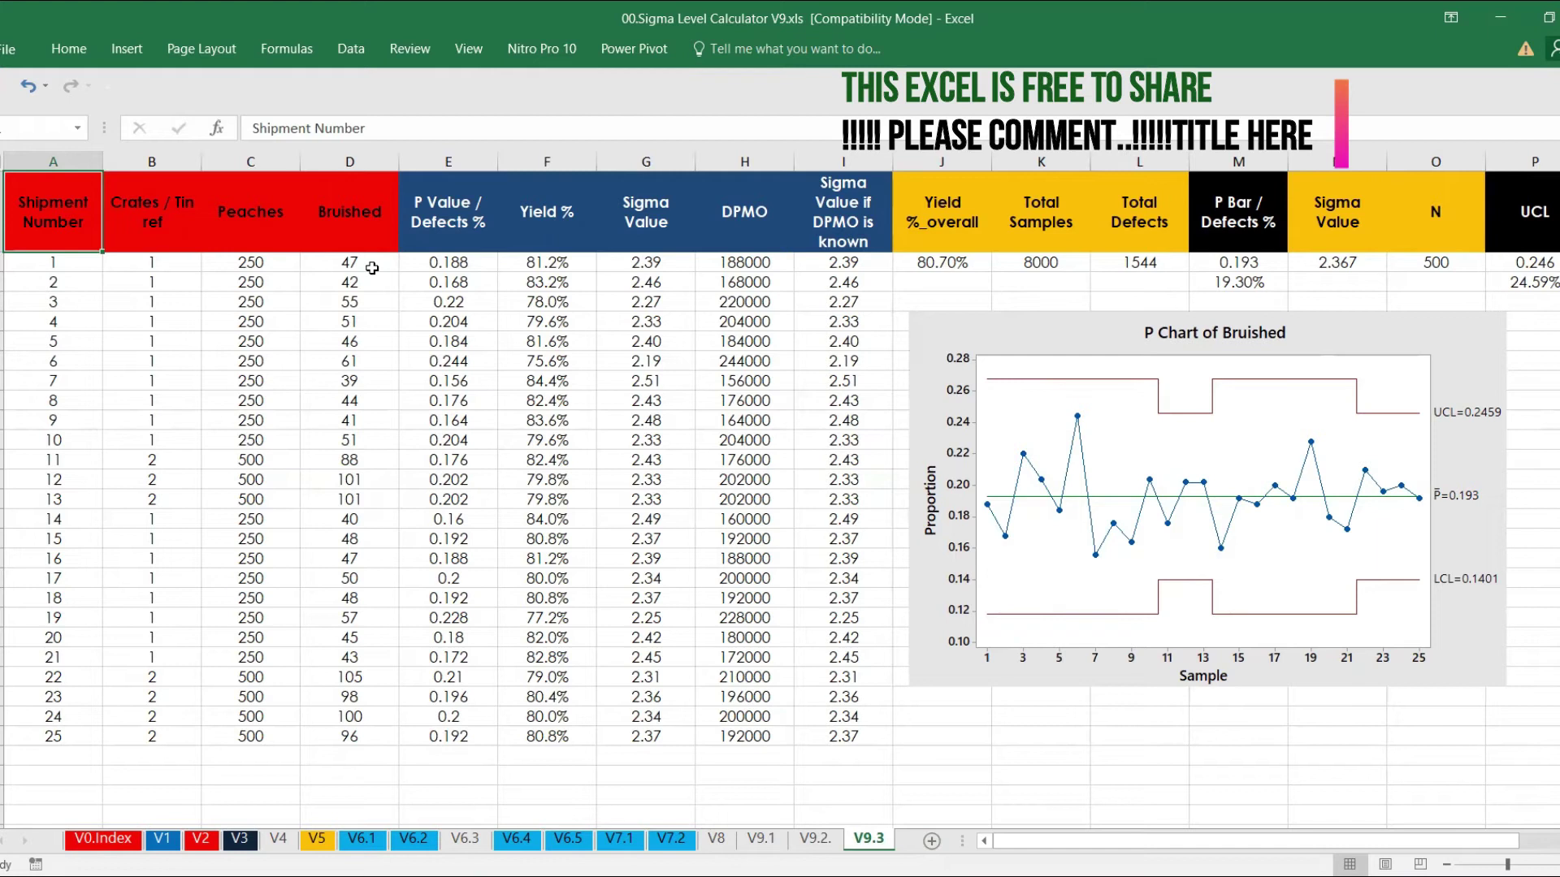
pyautogui.click(481, 262)
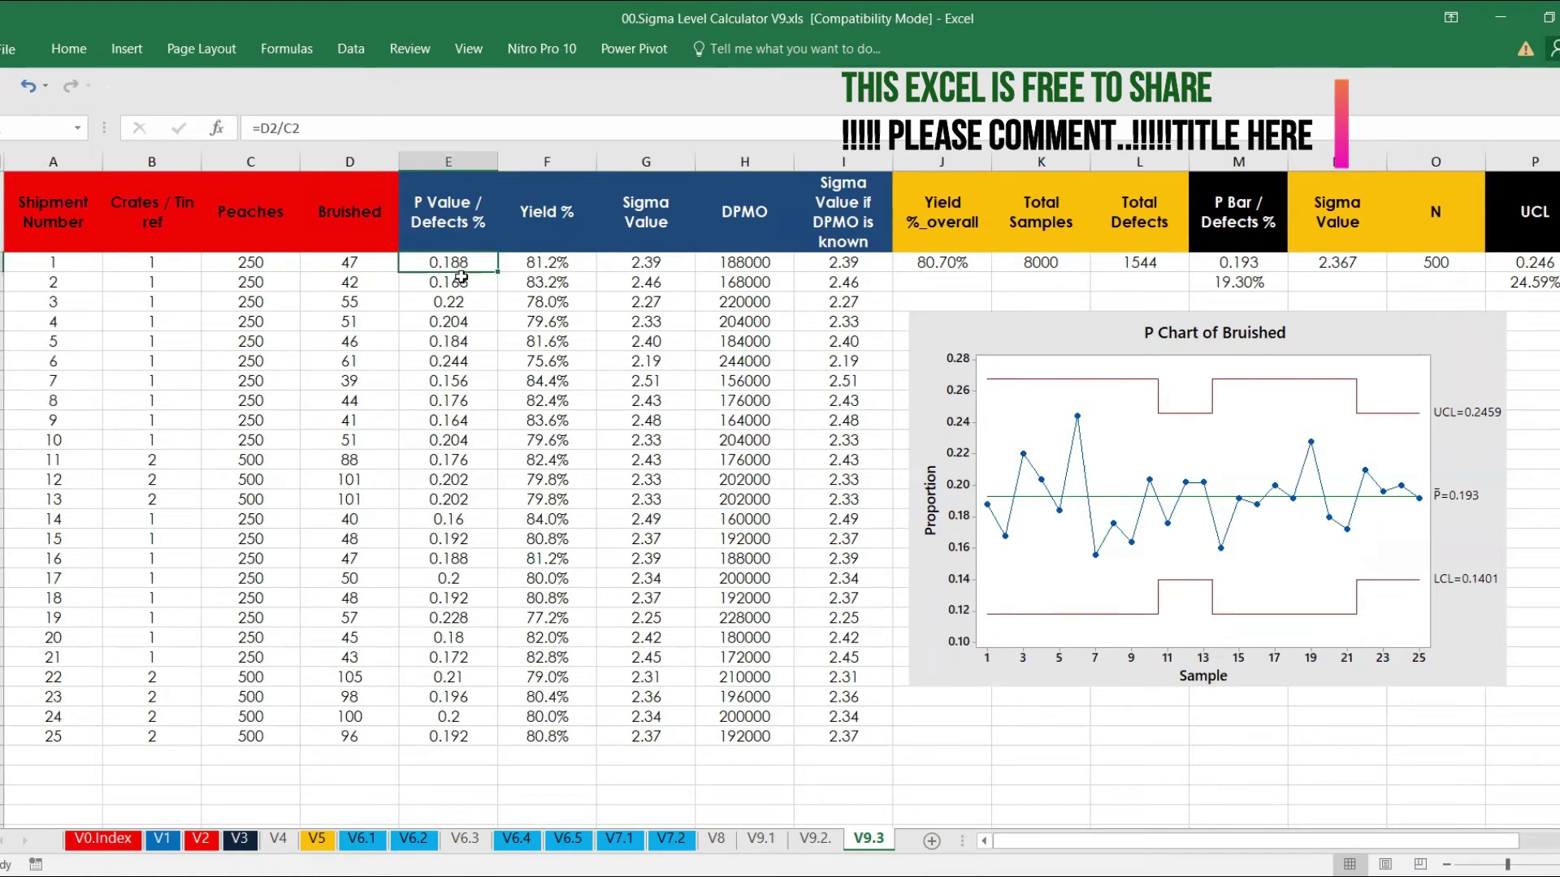
# Examine the Yield %, Sigma Value and DPMO formulas in F2, G2 and H2 for the first shipment
pyautogui.click(571, 260)
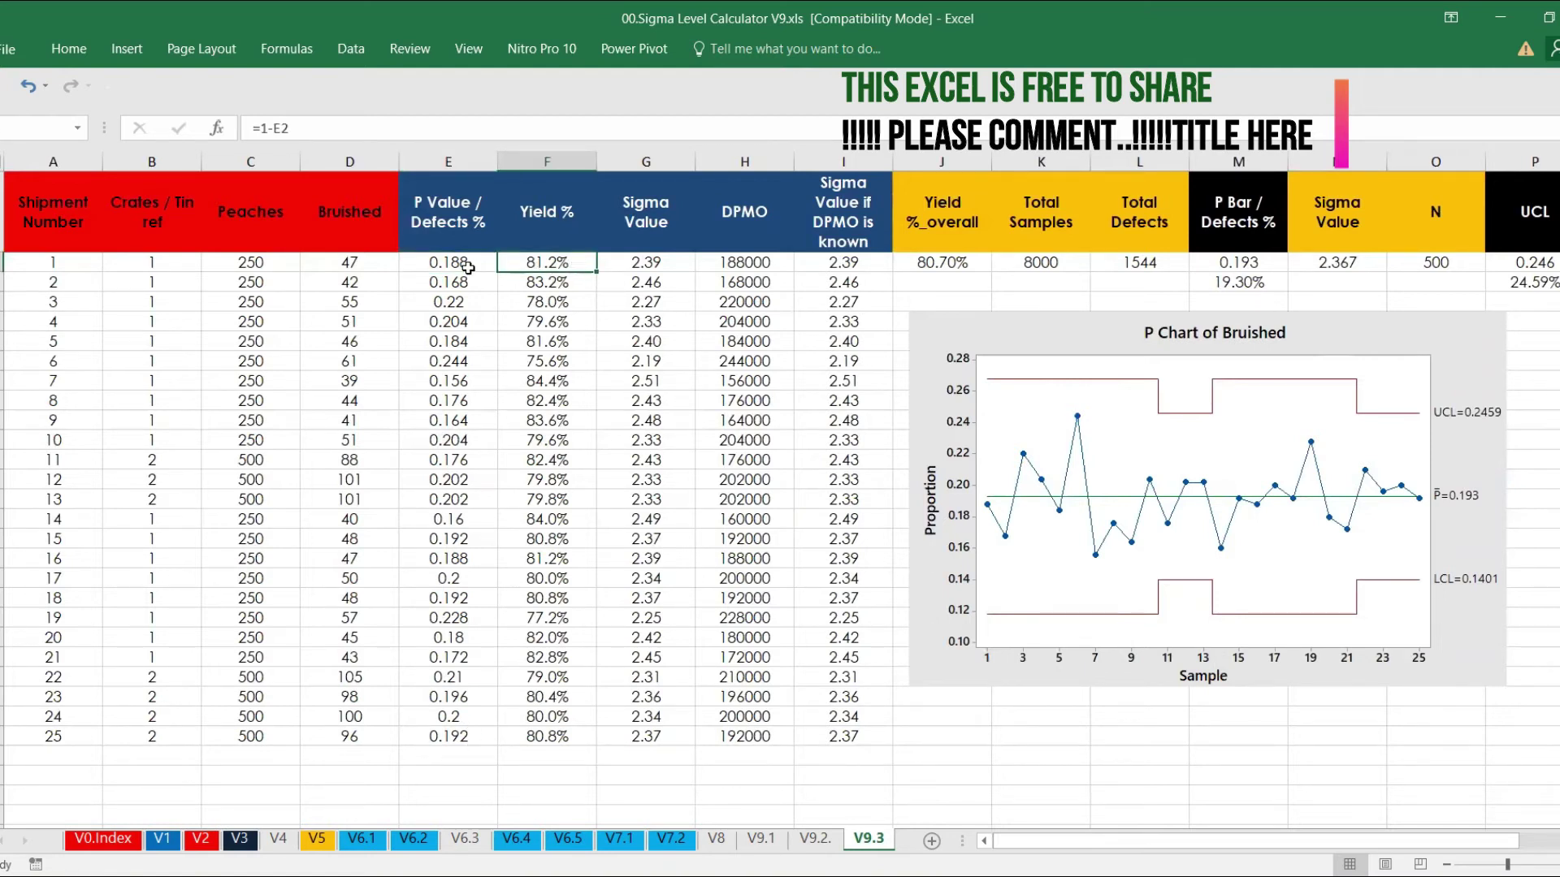
pyautogui.click(654, 262)
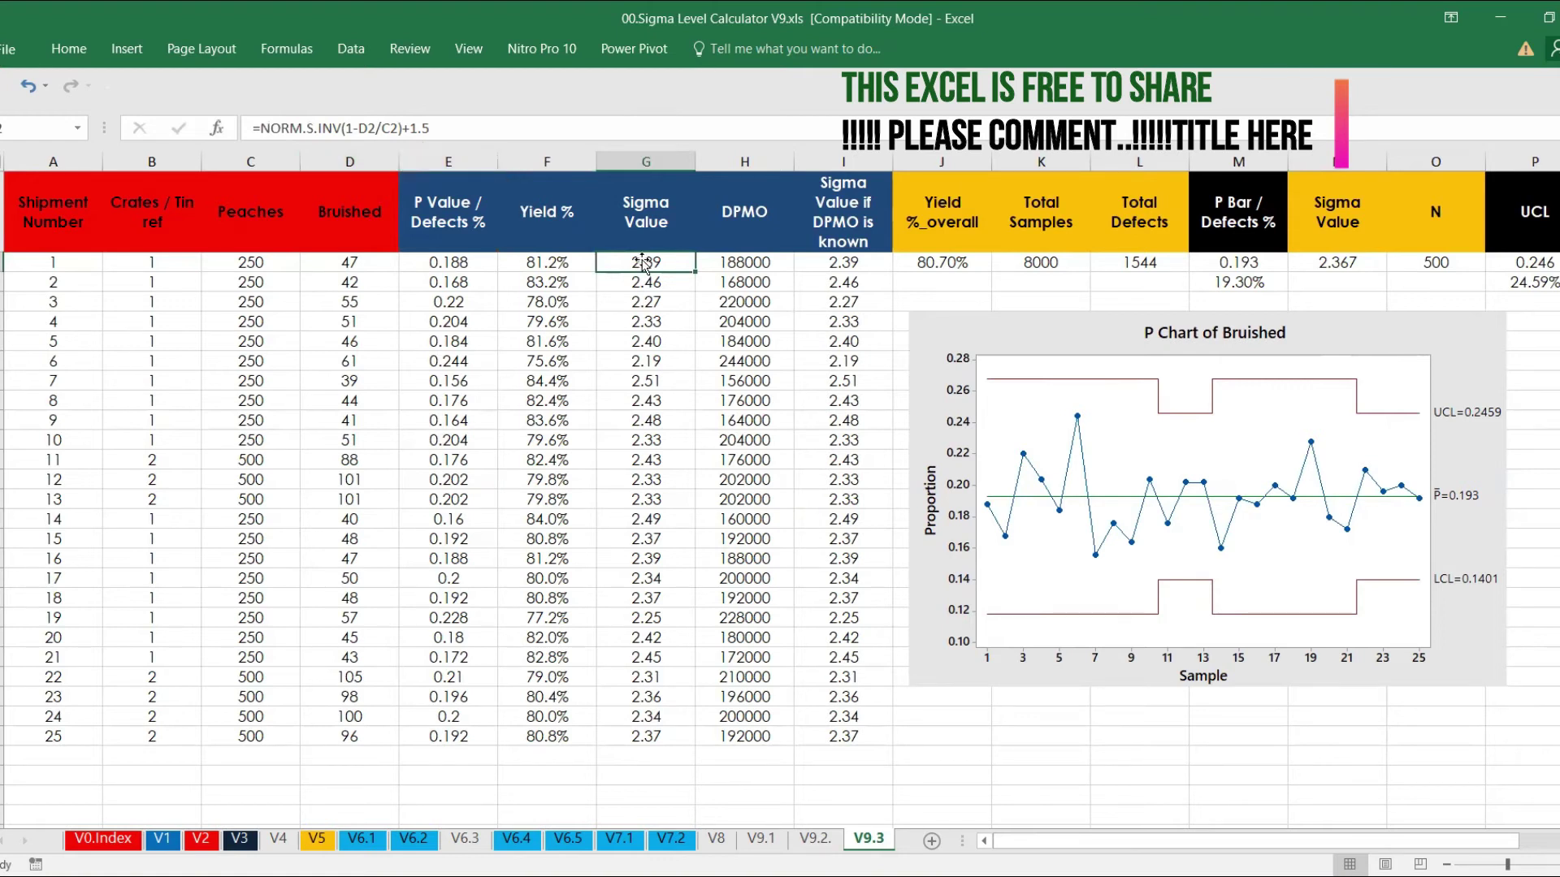
pyautogui.click(740, 271)
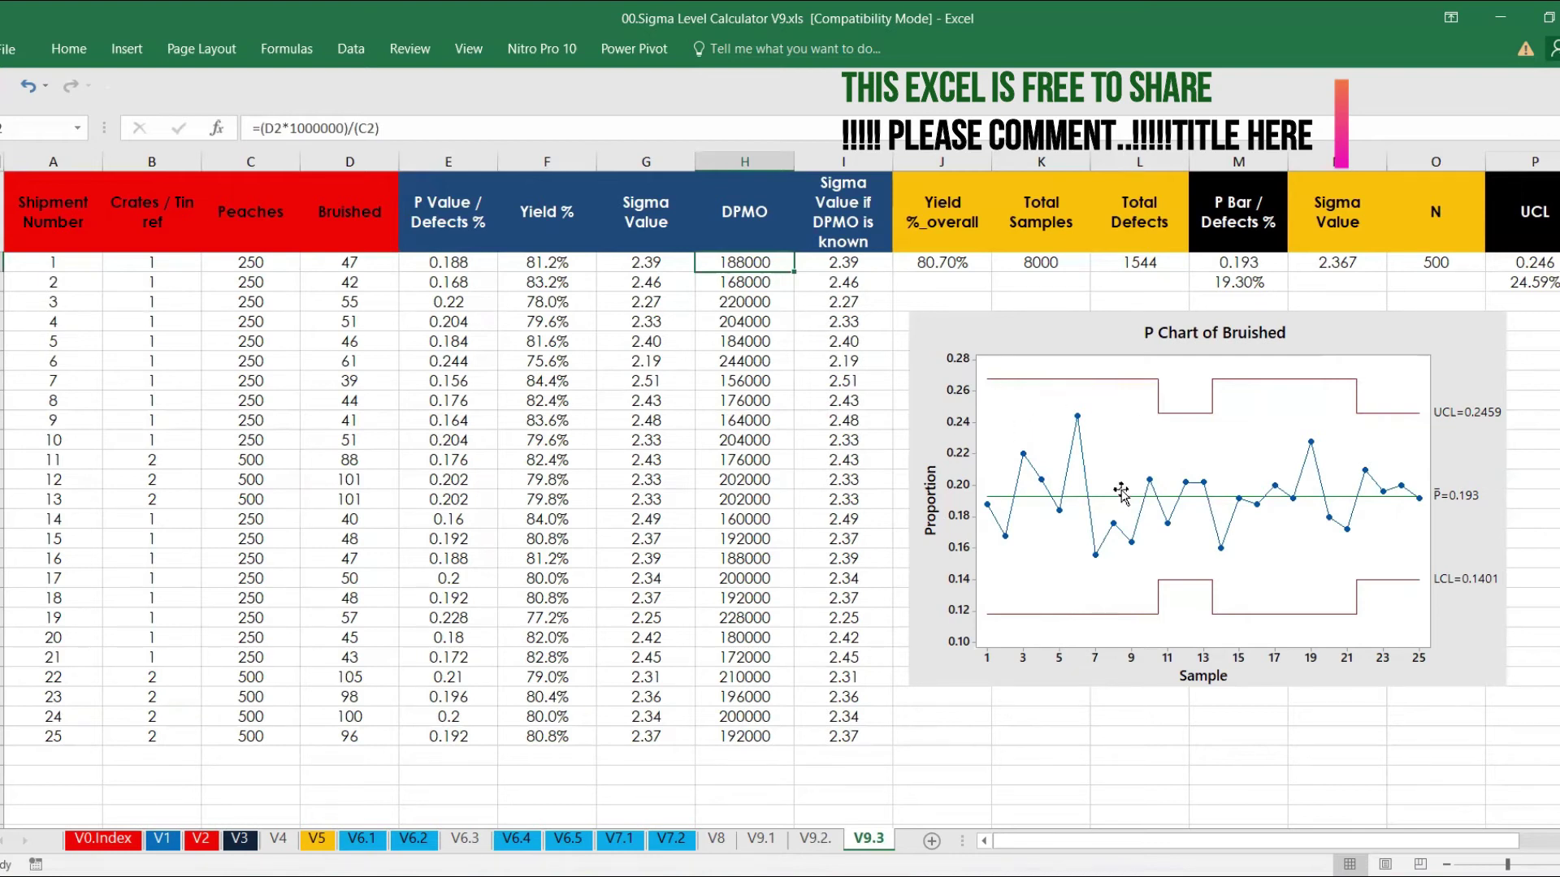
# Check the Total Samples and Total Defects formulas against the sums of the Peaches and Bruished columns
pyautogui.click(1051, 261)
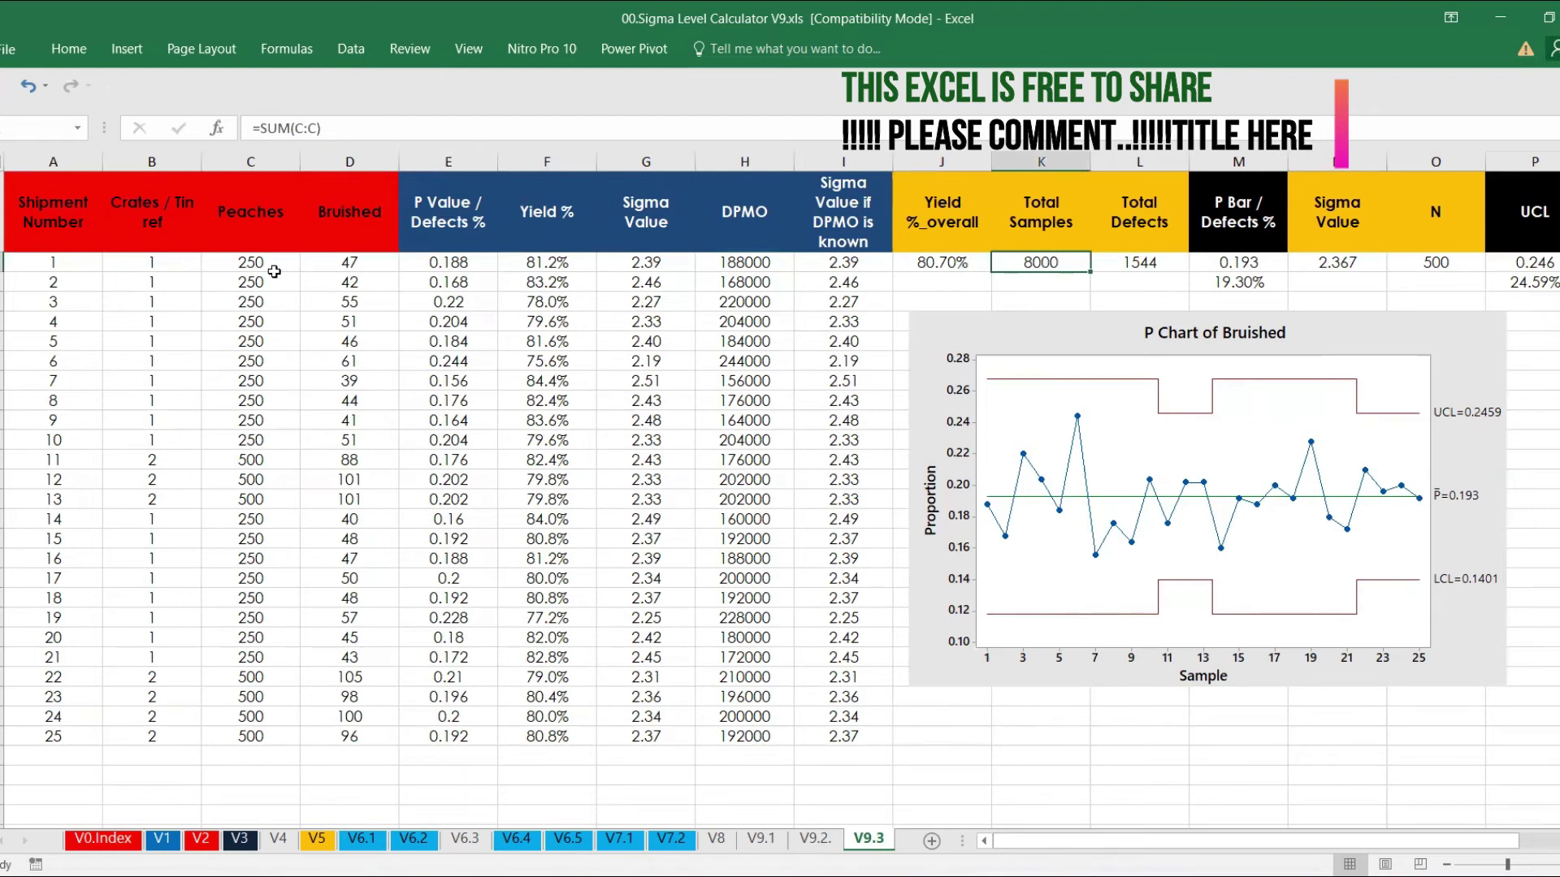
pyautogui.moveTo(254, 261); pyautogui.dragTo(262, 731)
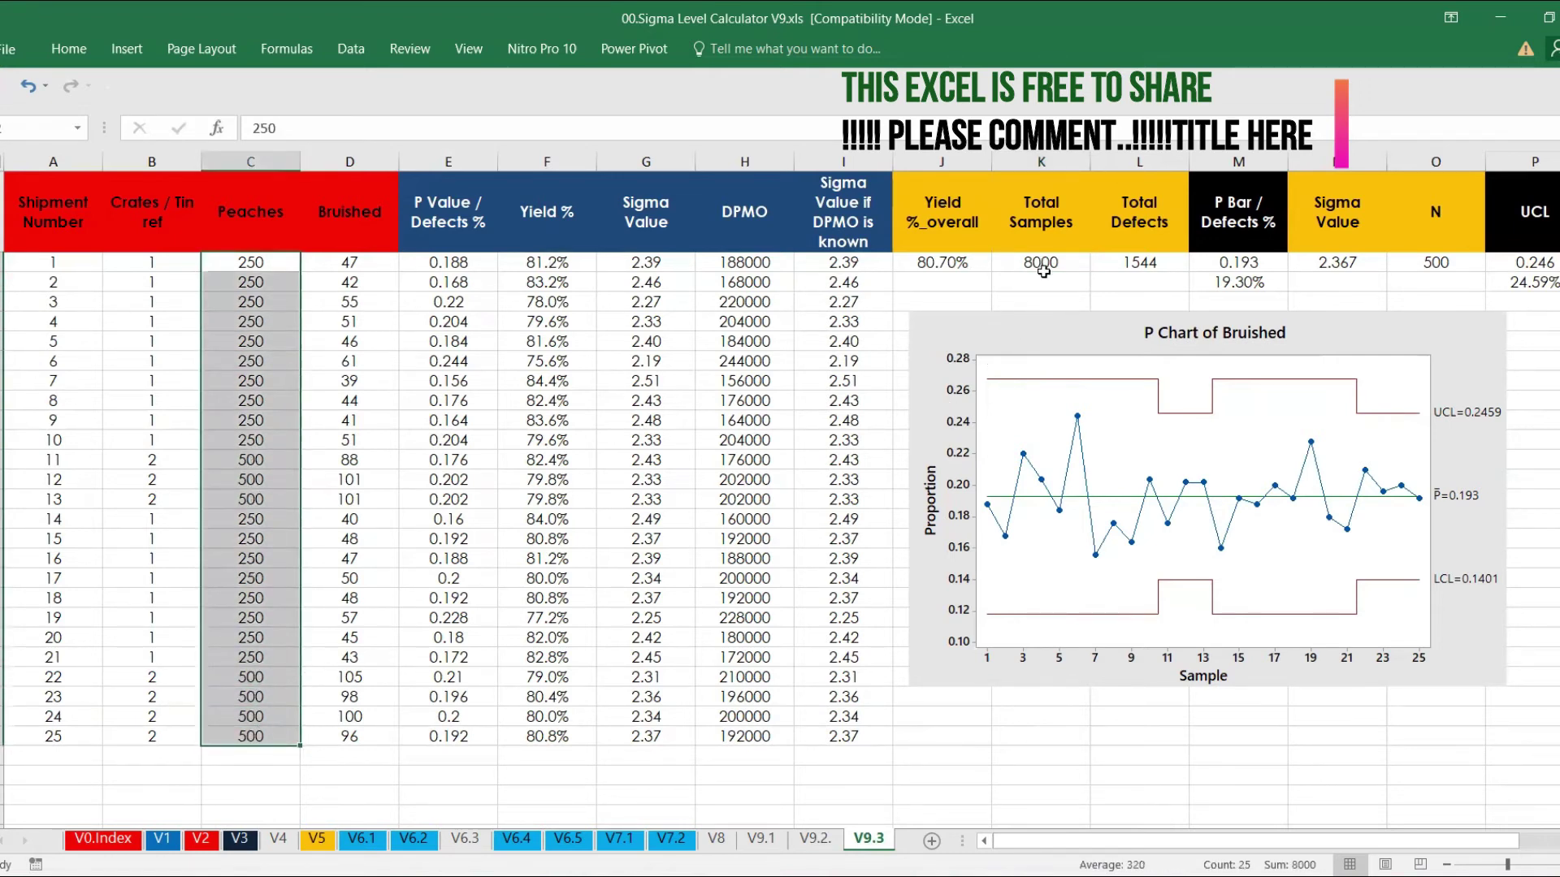
pyautogui.click(1095, 264)
pyautogui.moveTo(361, 262); pyautogui.dragTo(350, 731)
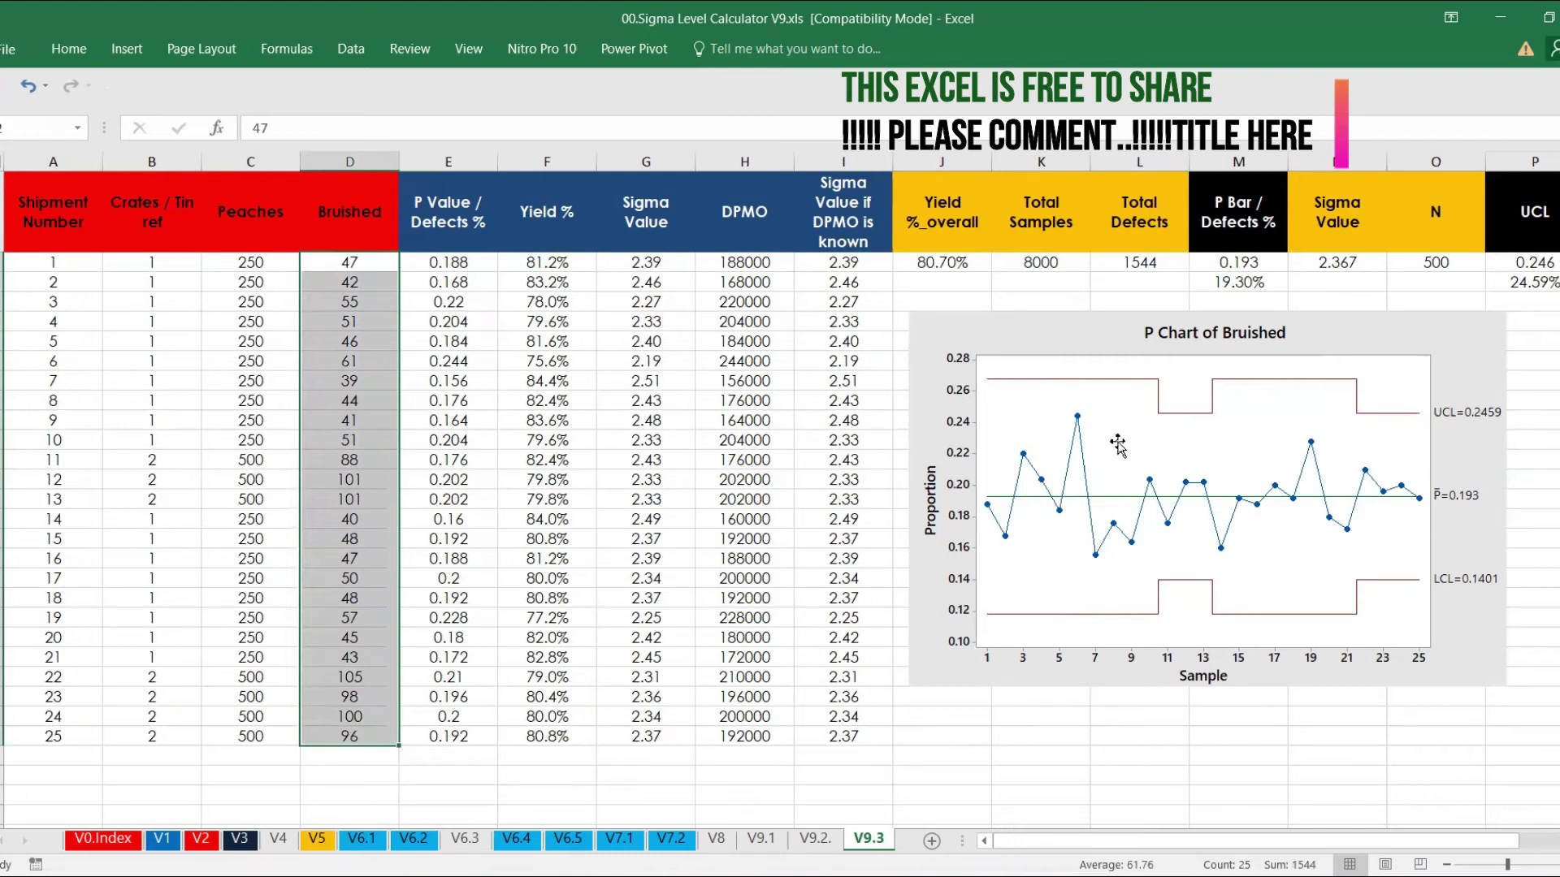
pyautogui.click(1152, 258)
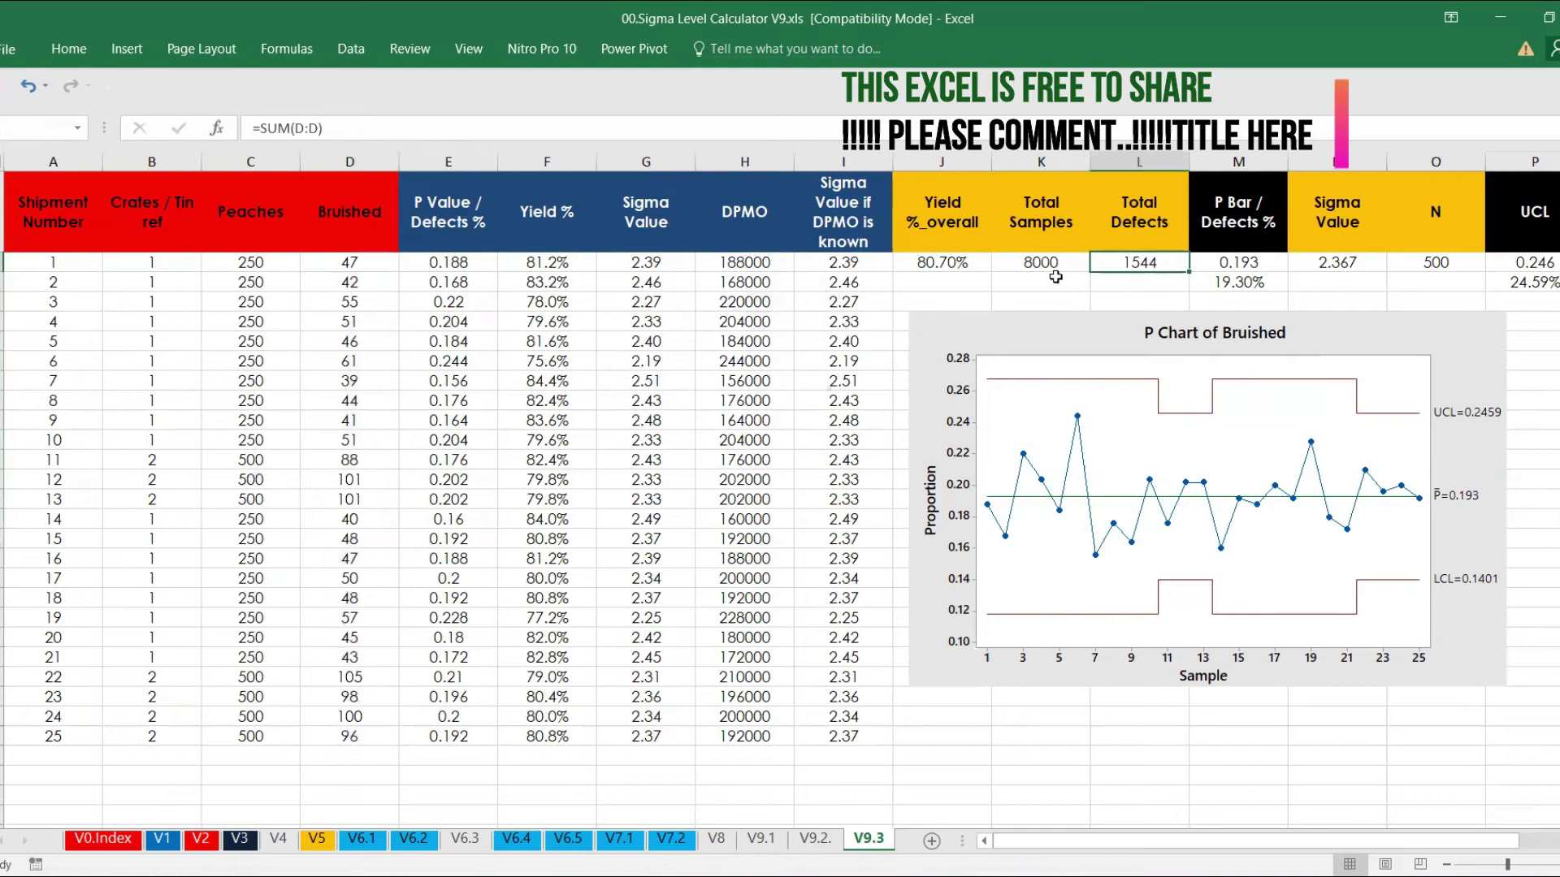
# Examine the formulas for the overall yield, P Bar and overall Sigma Value in J2, M2 and N2
pyautogui.click(979, 268)
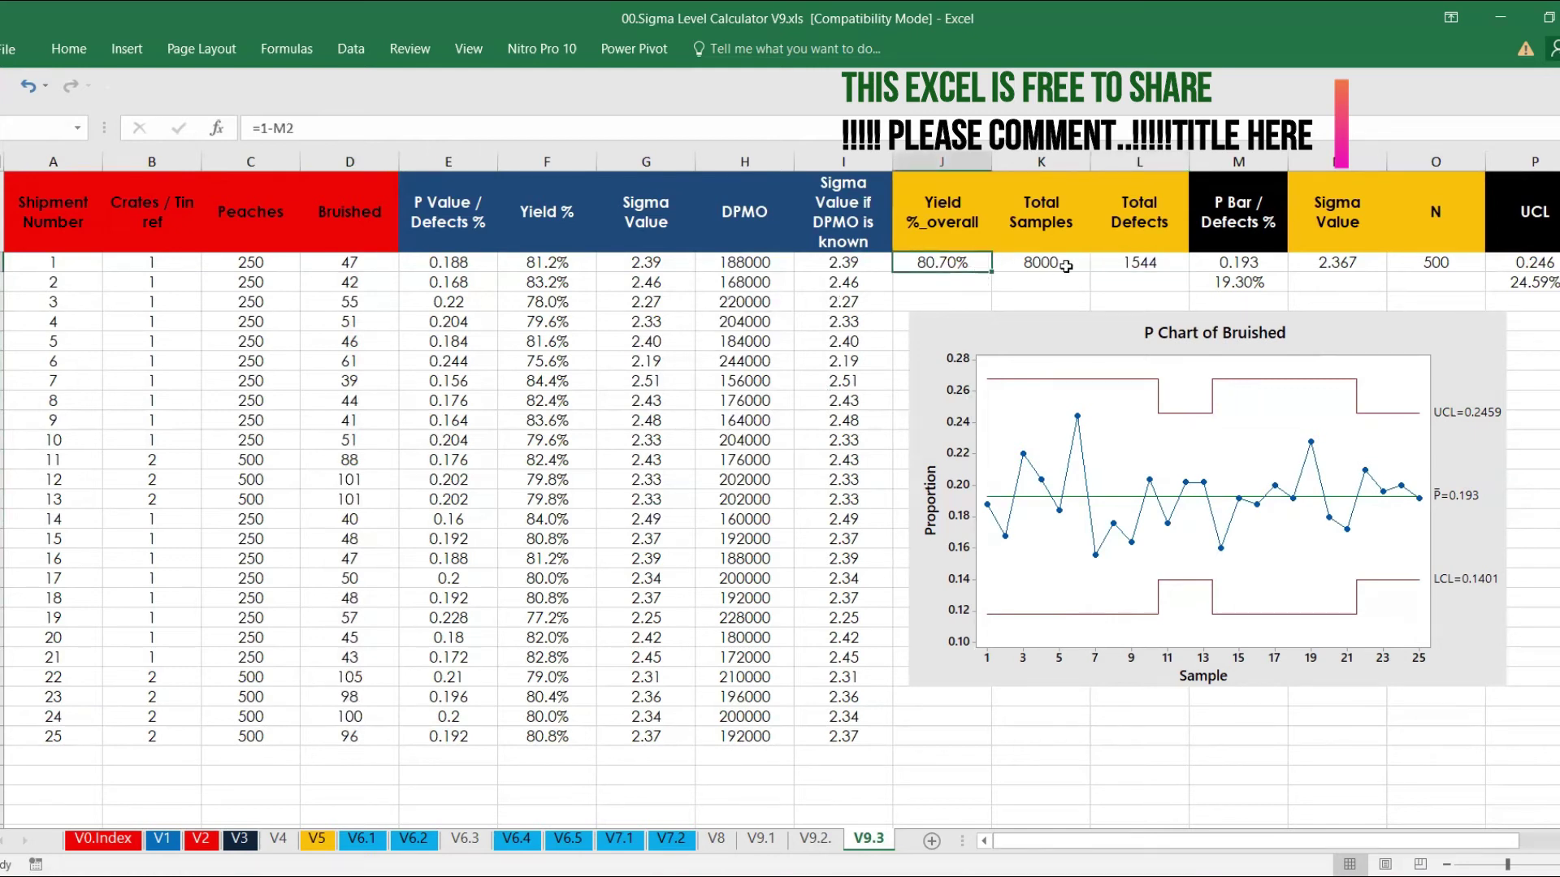
pyautogui.click(1231, 265)
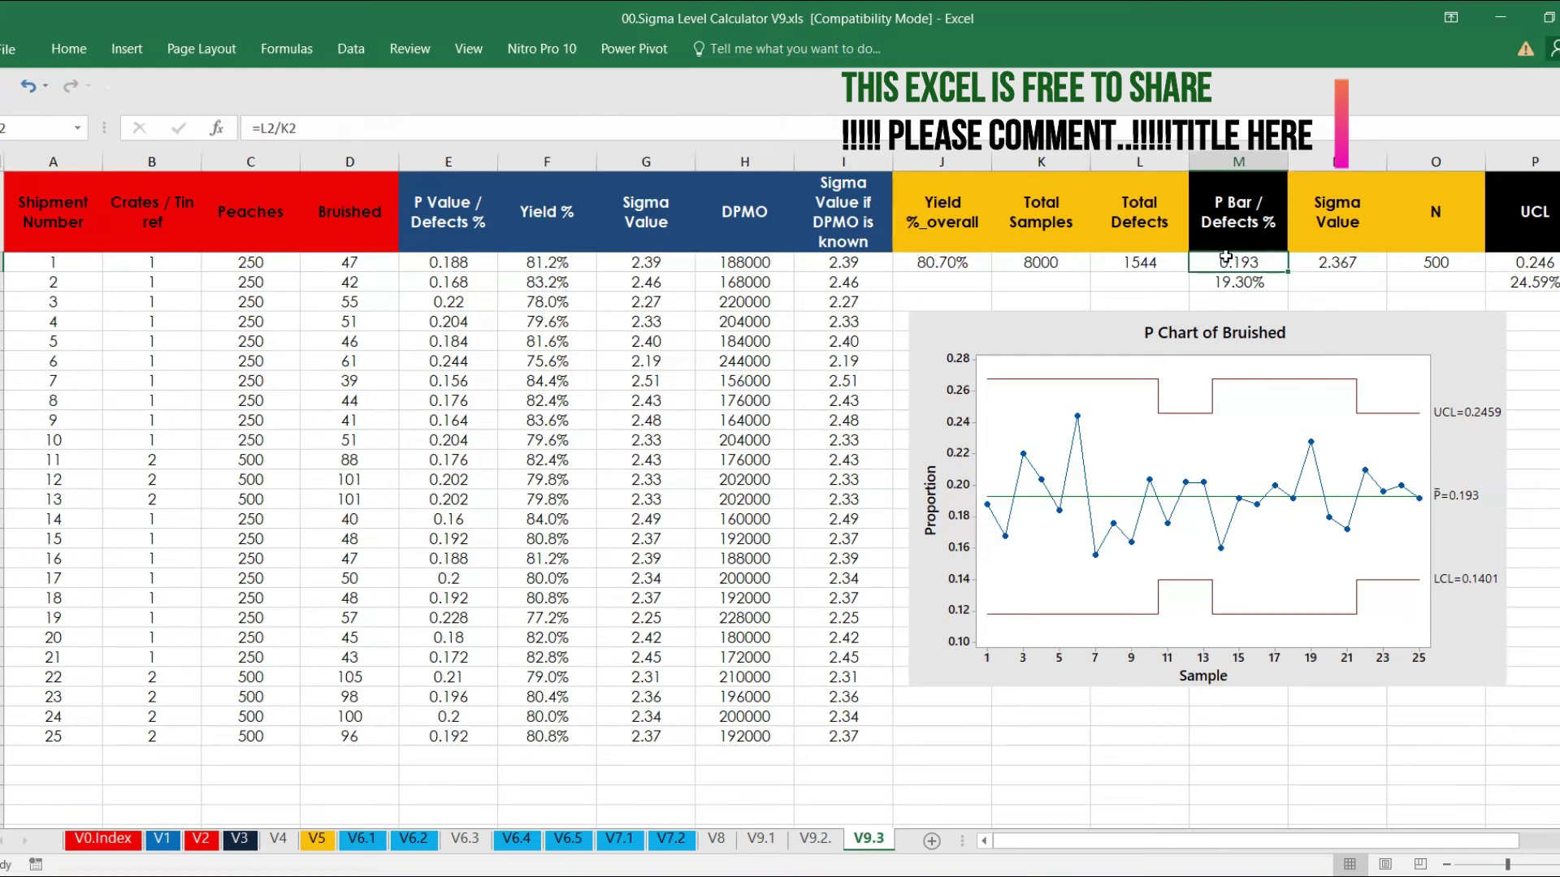
pyautogui.click(941, 263)
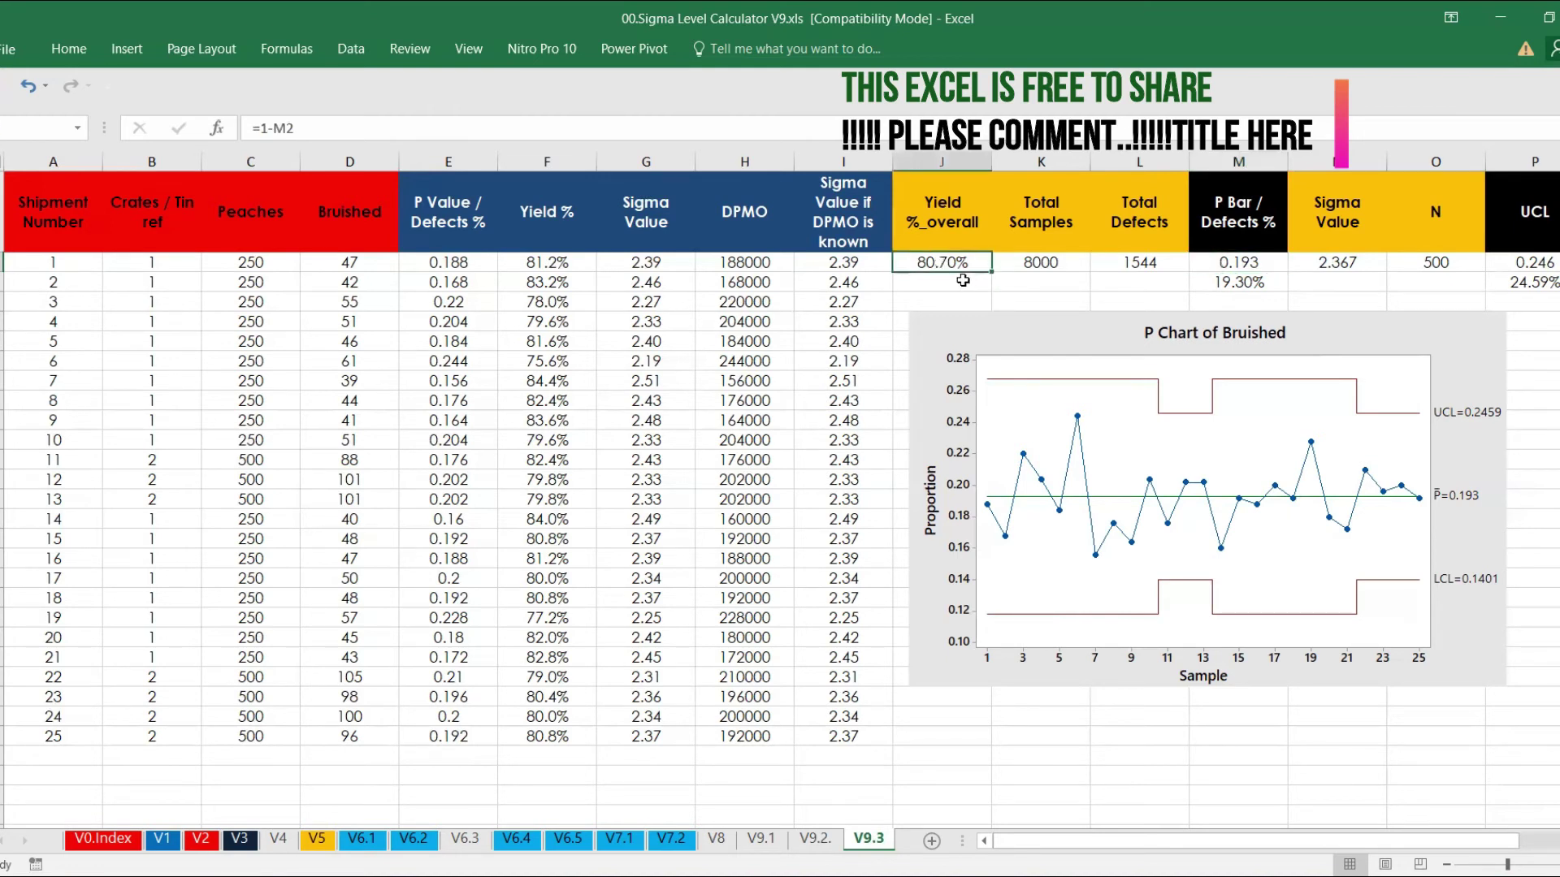
pyautogui.click(1338, 263)
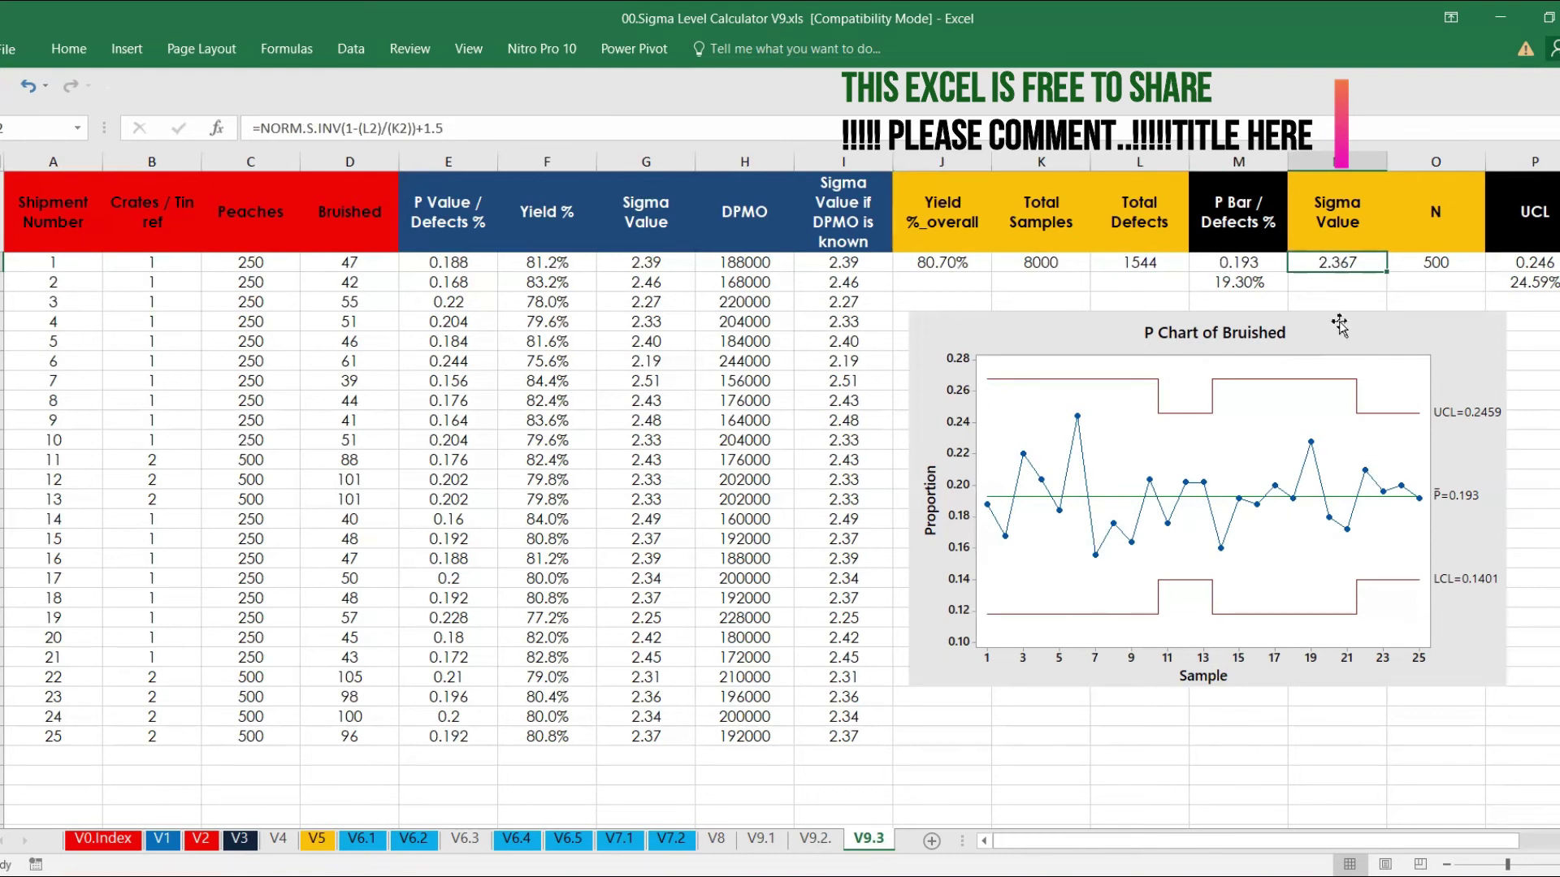
# Examine the N formula in O2 and the UCL and LCL formulas in P2 and Q2
pyautogui.click(1419, 265)
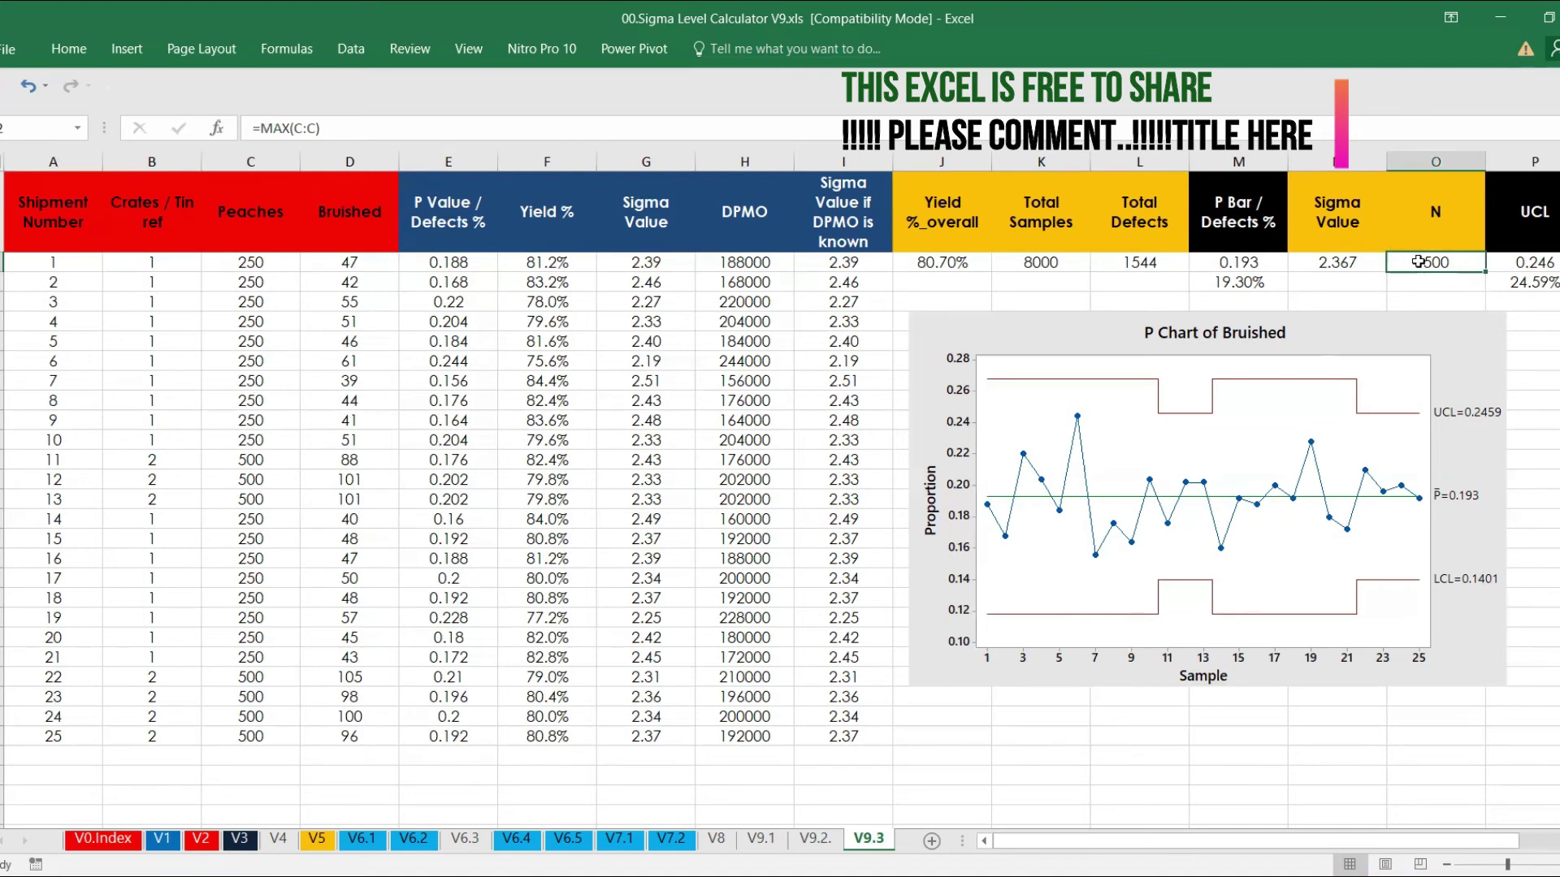
pyautogui.click(1505, 266)
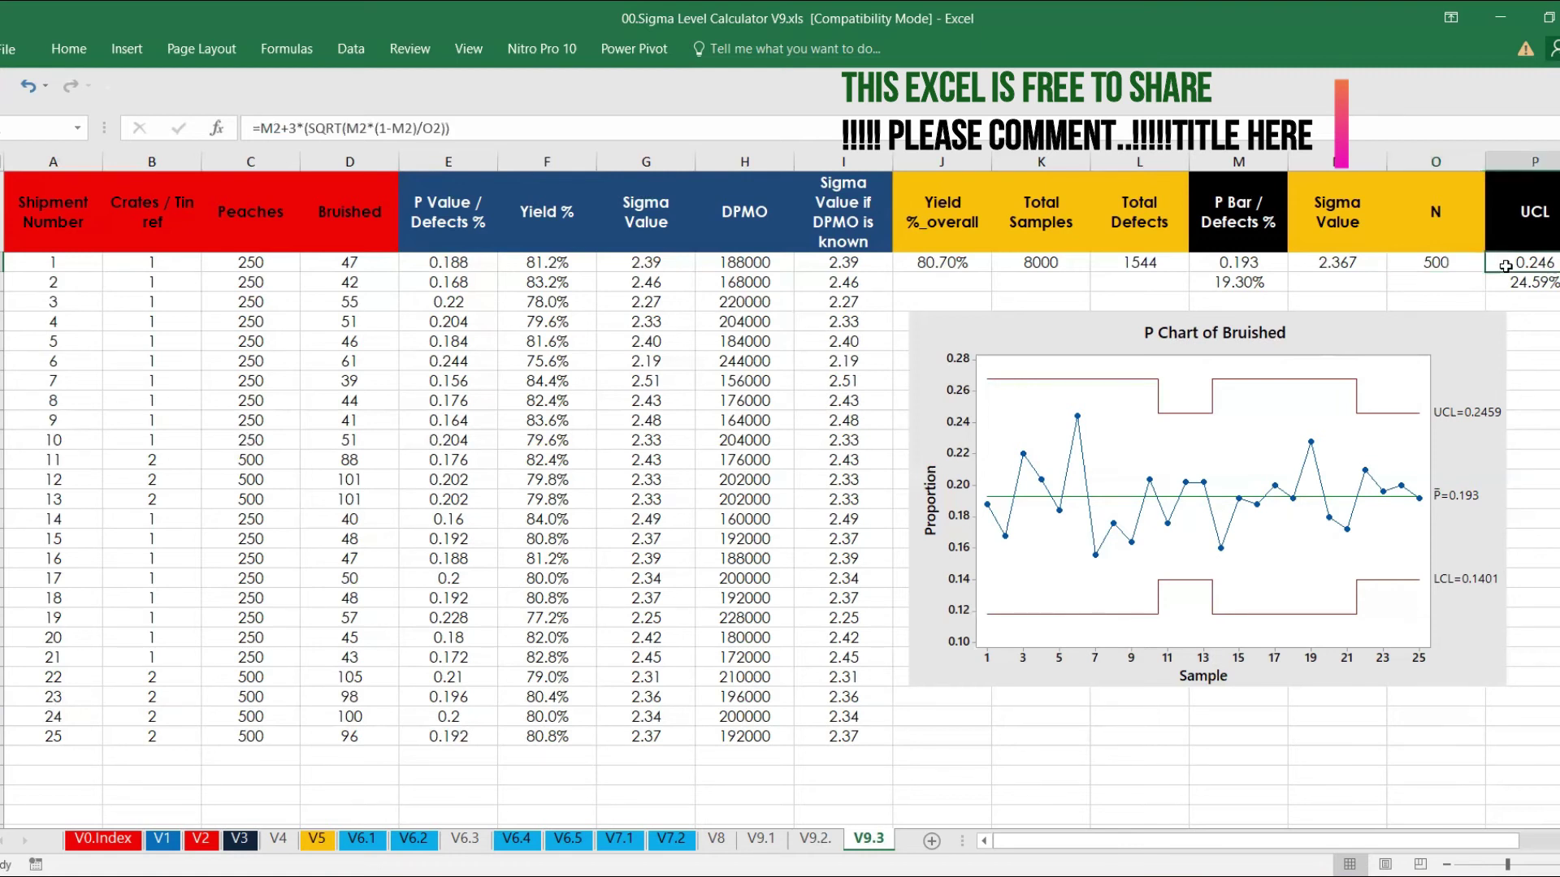
pyautogui.press('Right')
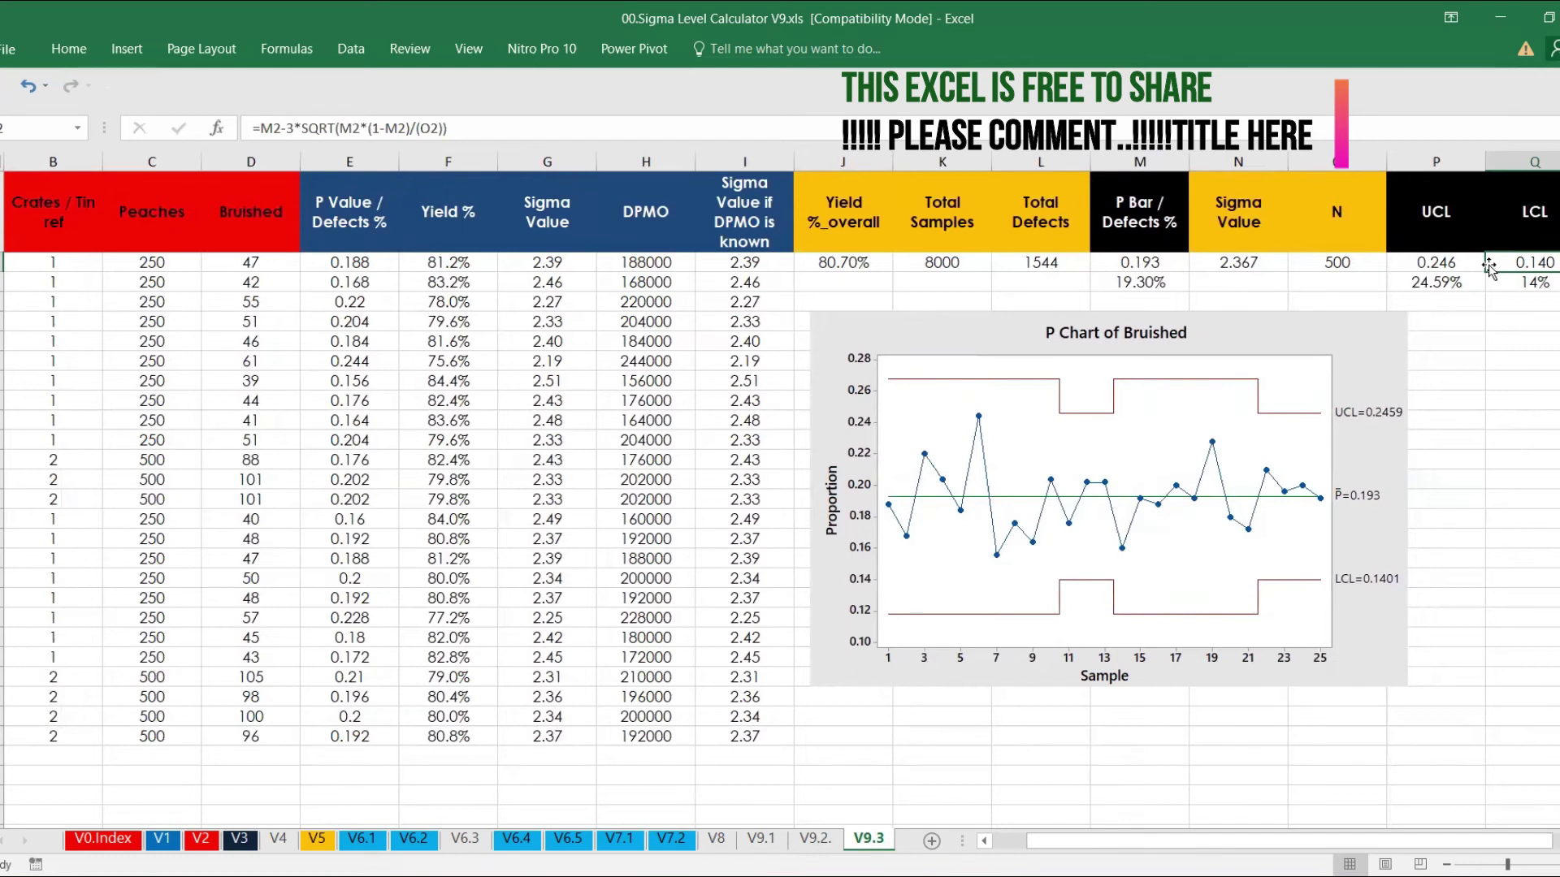
pyautogui.click(1439, 265)
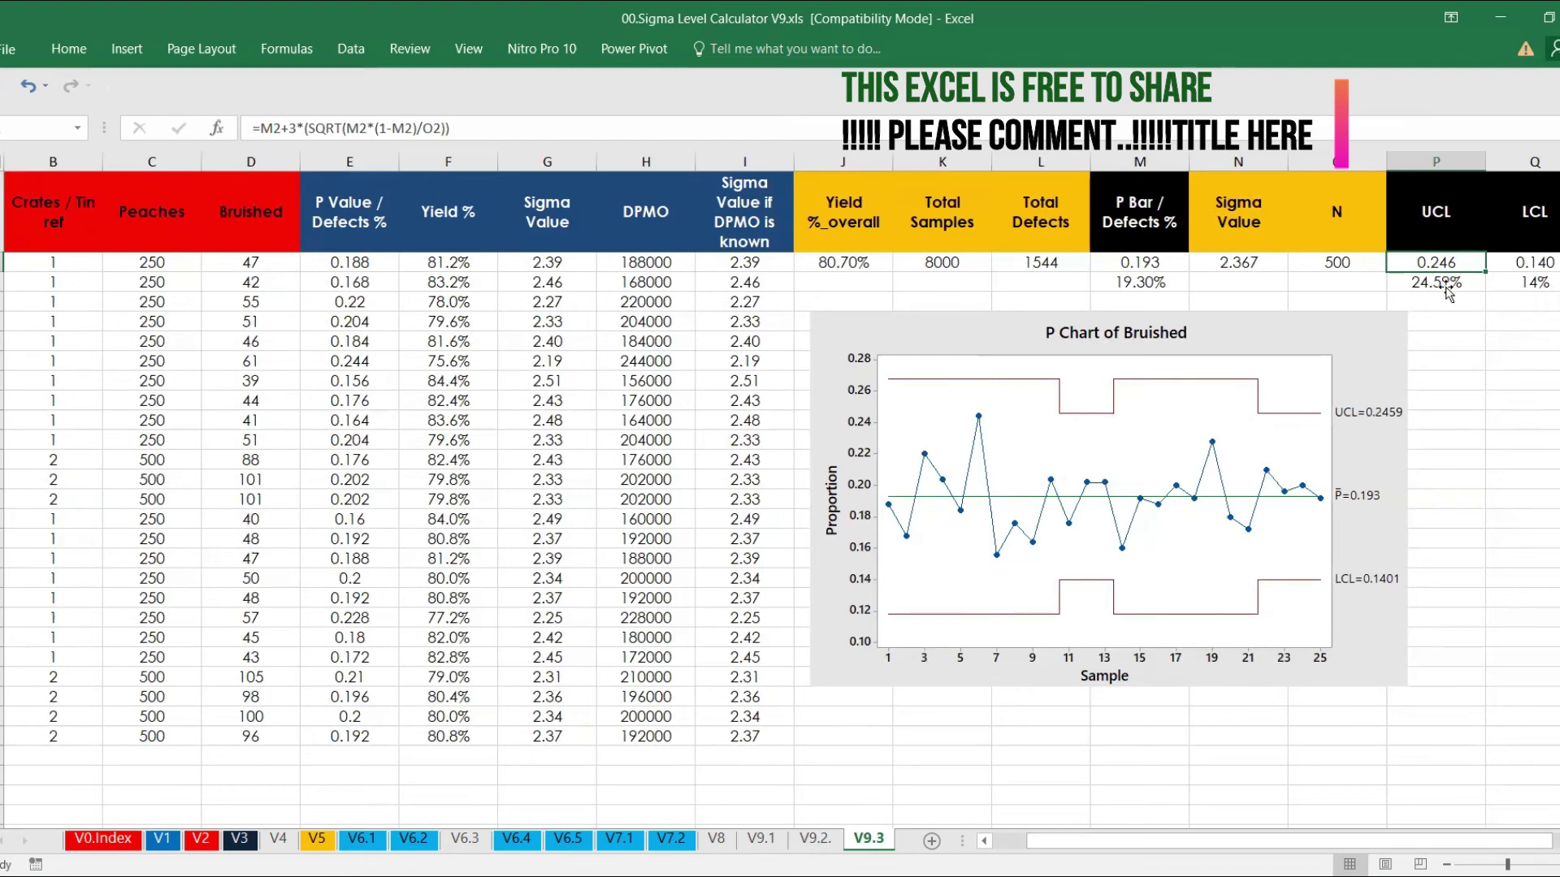
# Compare the percentage versions of UCL, P Bar and LCL in row 3 with the lines of the P Chart of Bruished picture
pyautogui.click(1446, 285)
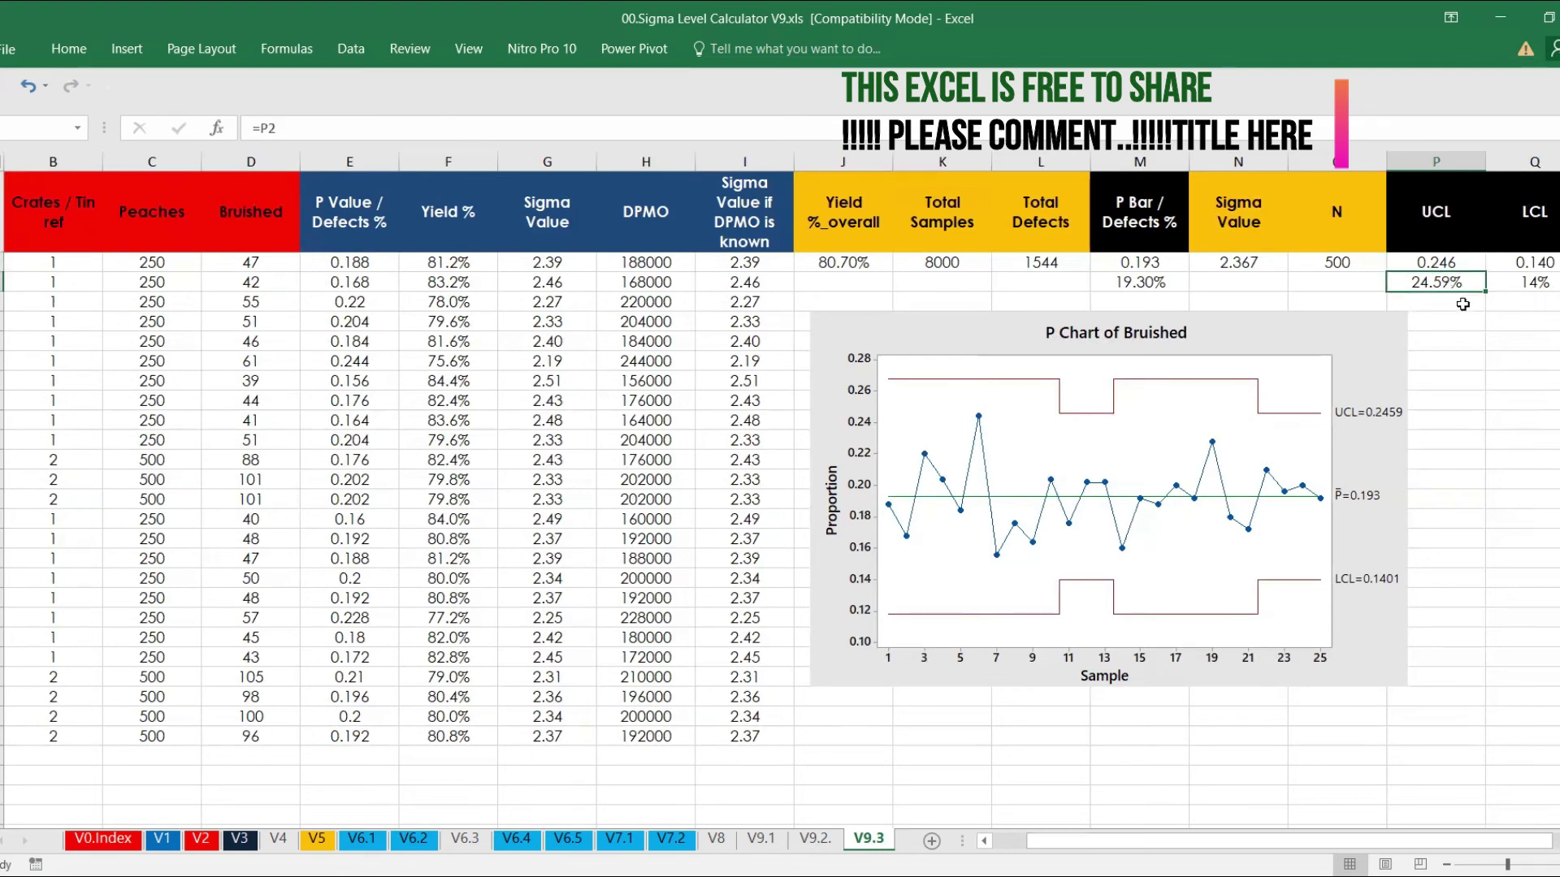
pyautogui.click(1167, 283)
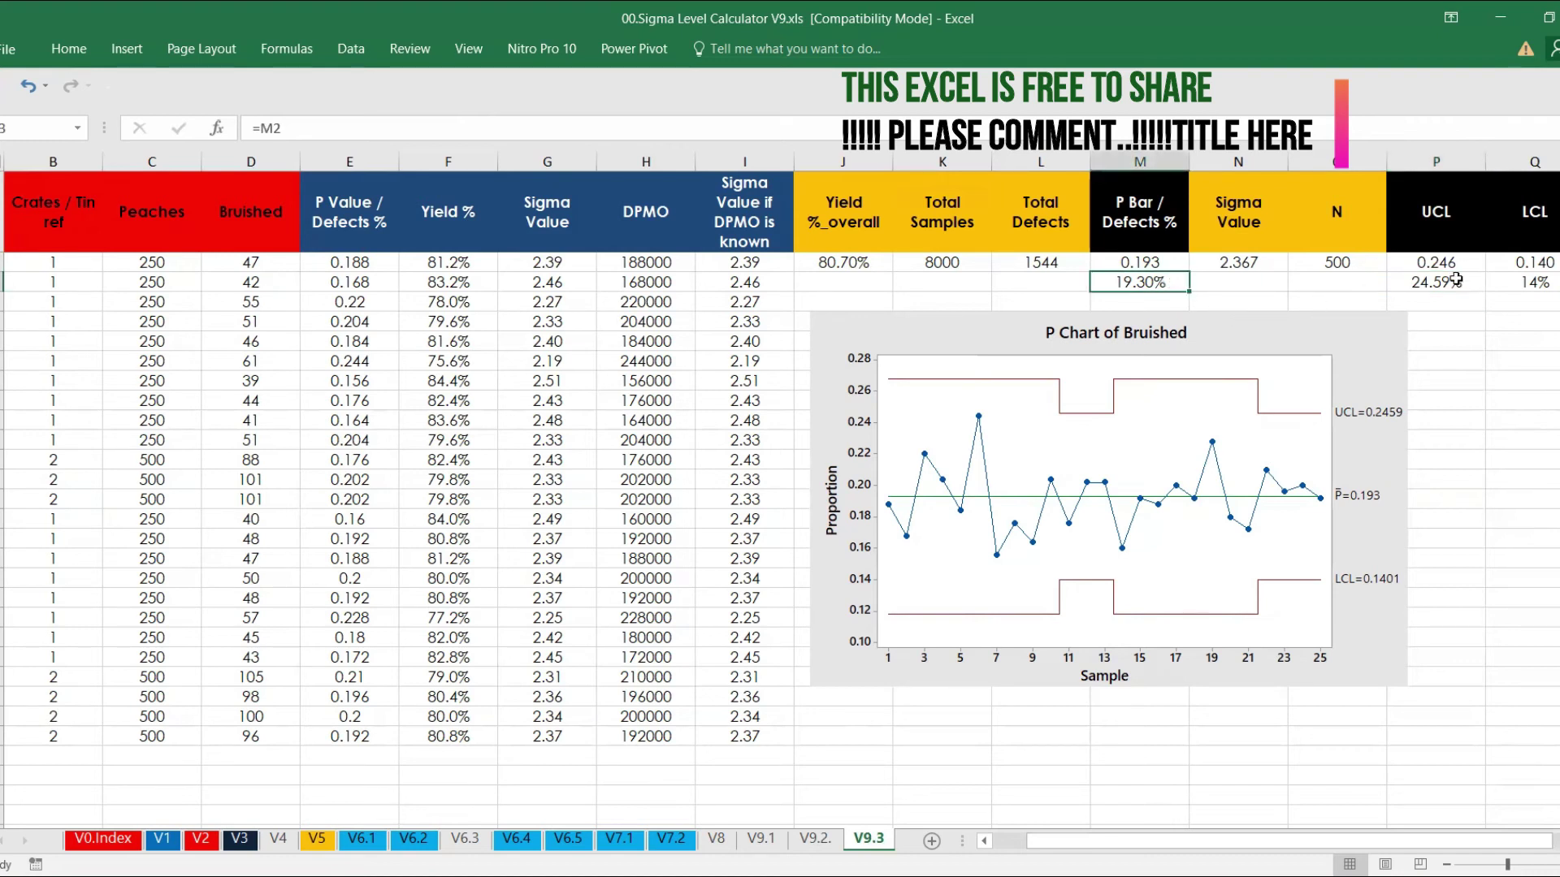
pyautogui.click(1546, 282)
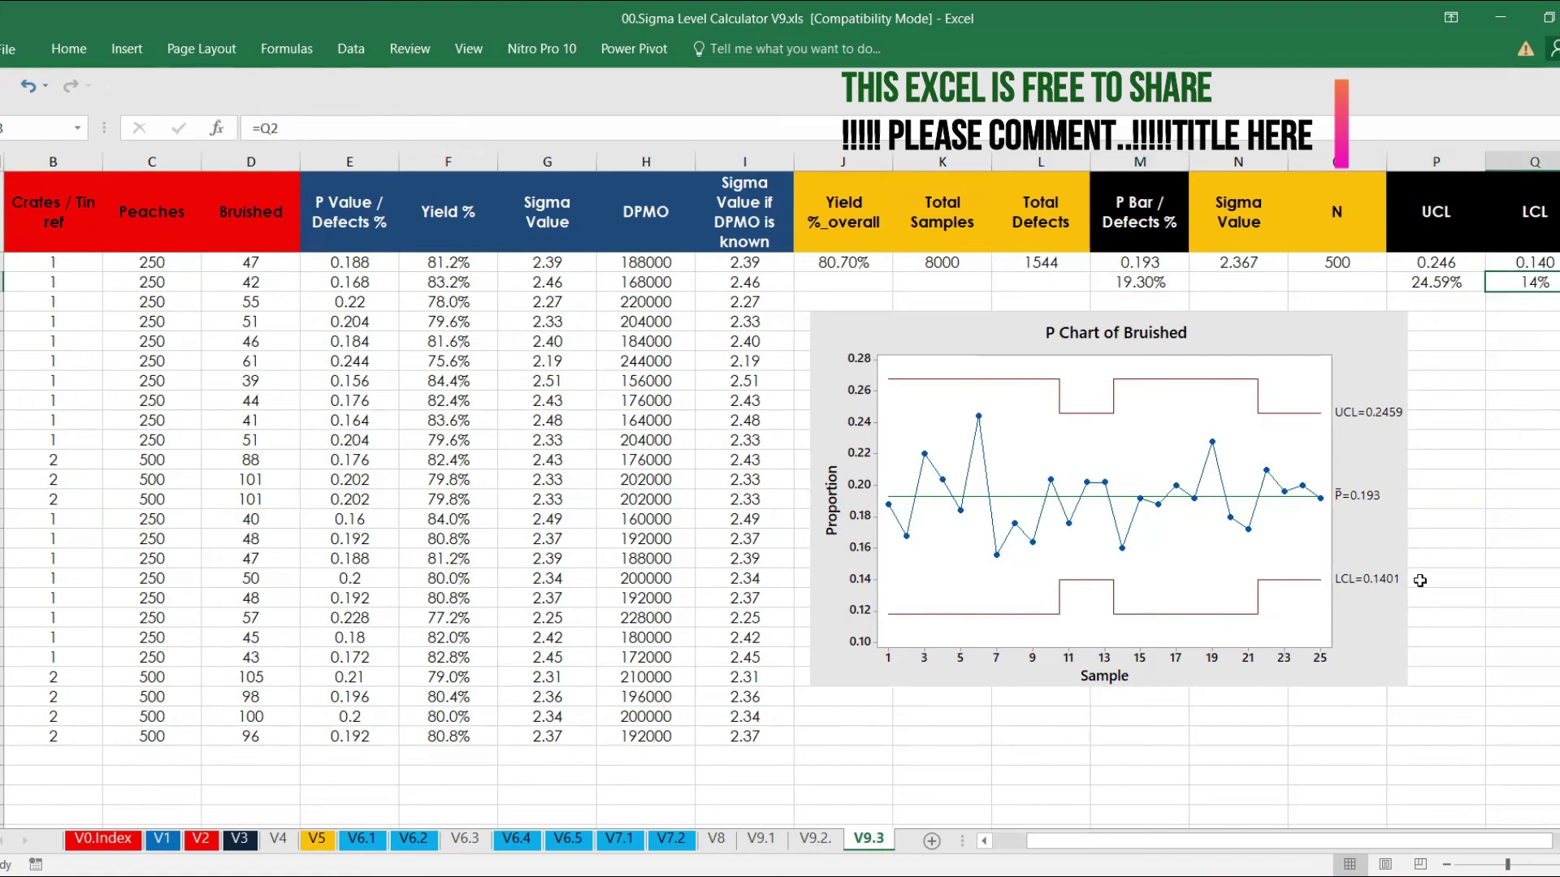
pyautogui.click(1475, 283)
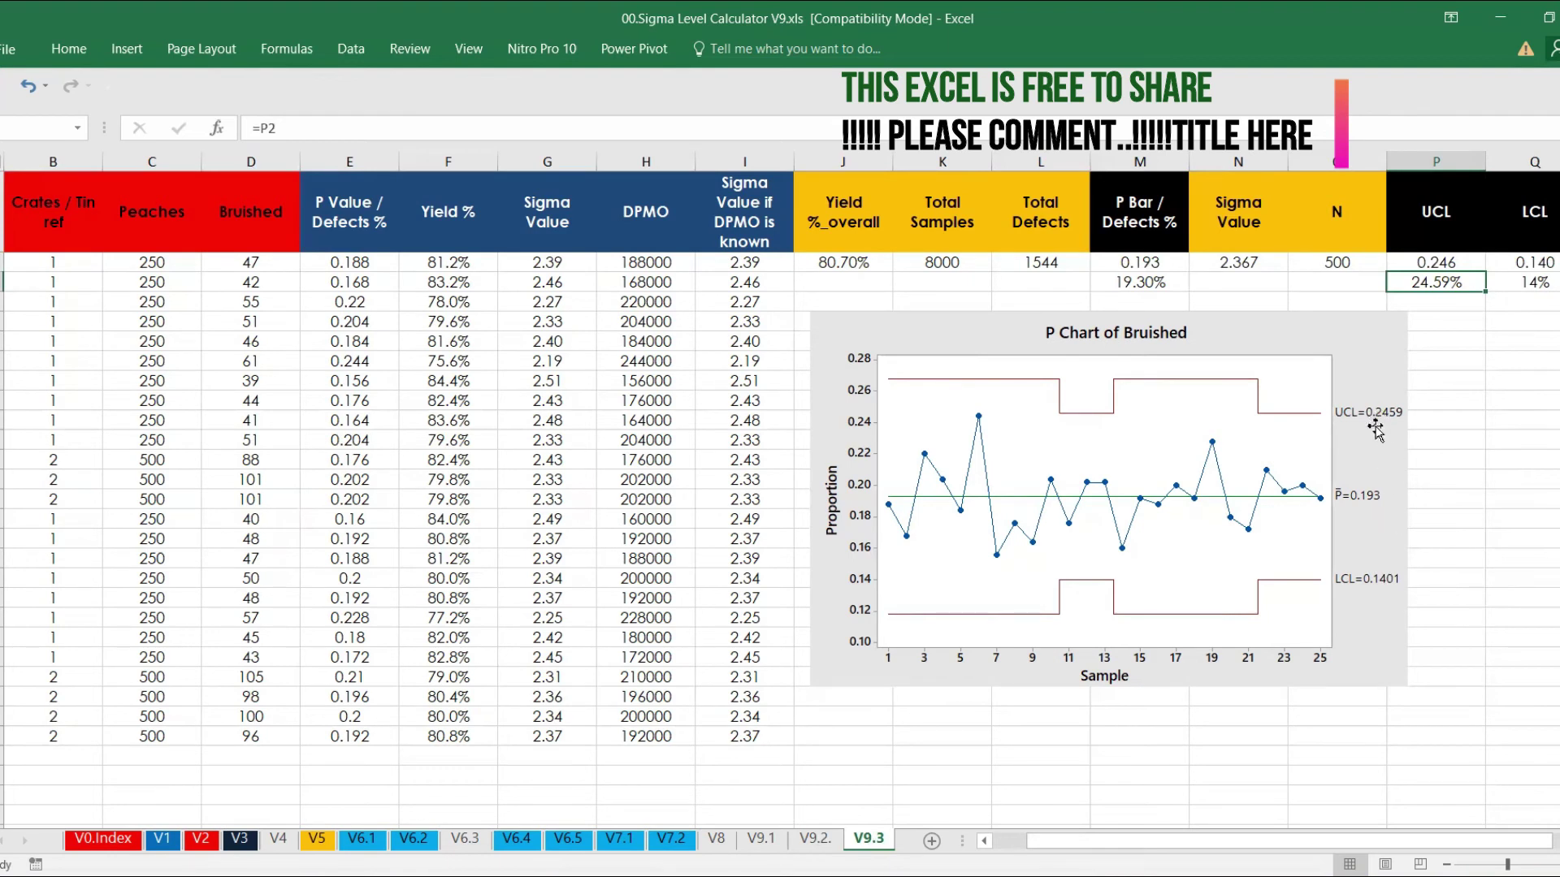
pyautogui.click(1282, 421)
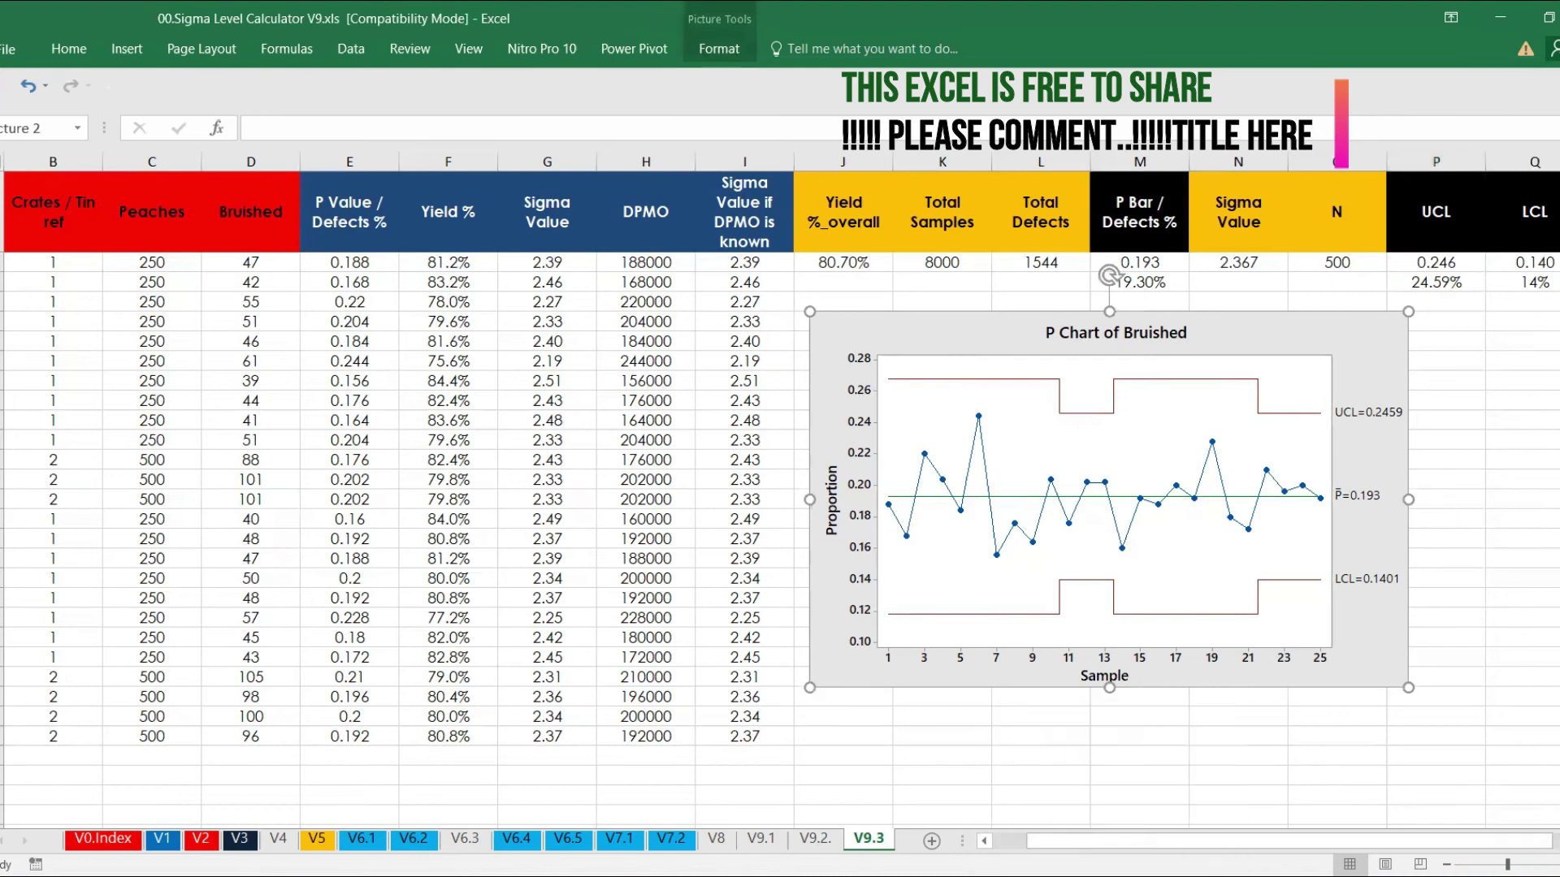
# Switch to Minitab and minimize the Session and P Chart of Defective Lamps windows to reveal the worksheet
pyautogui.hotkey('alt', 'Tab')
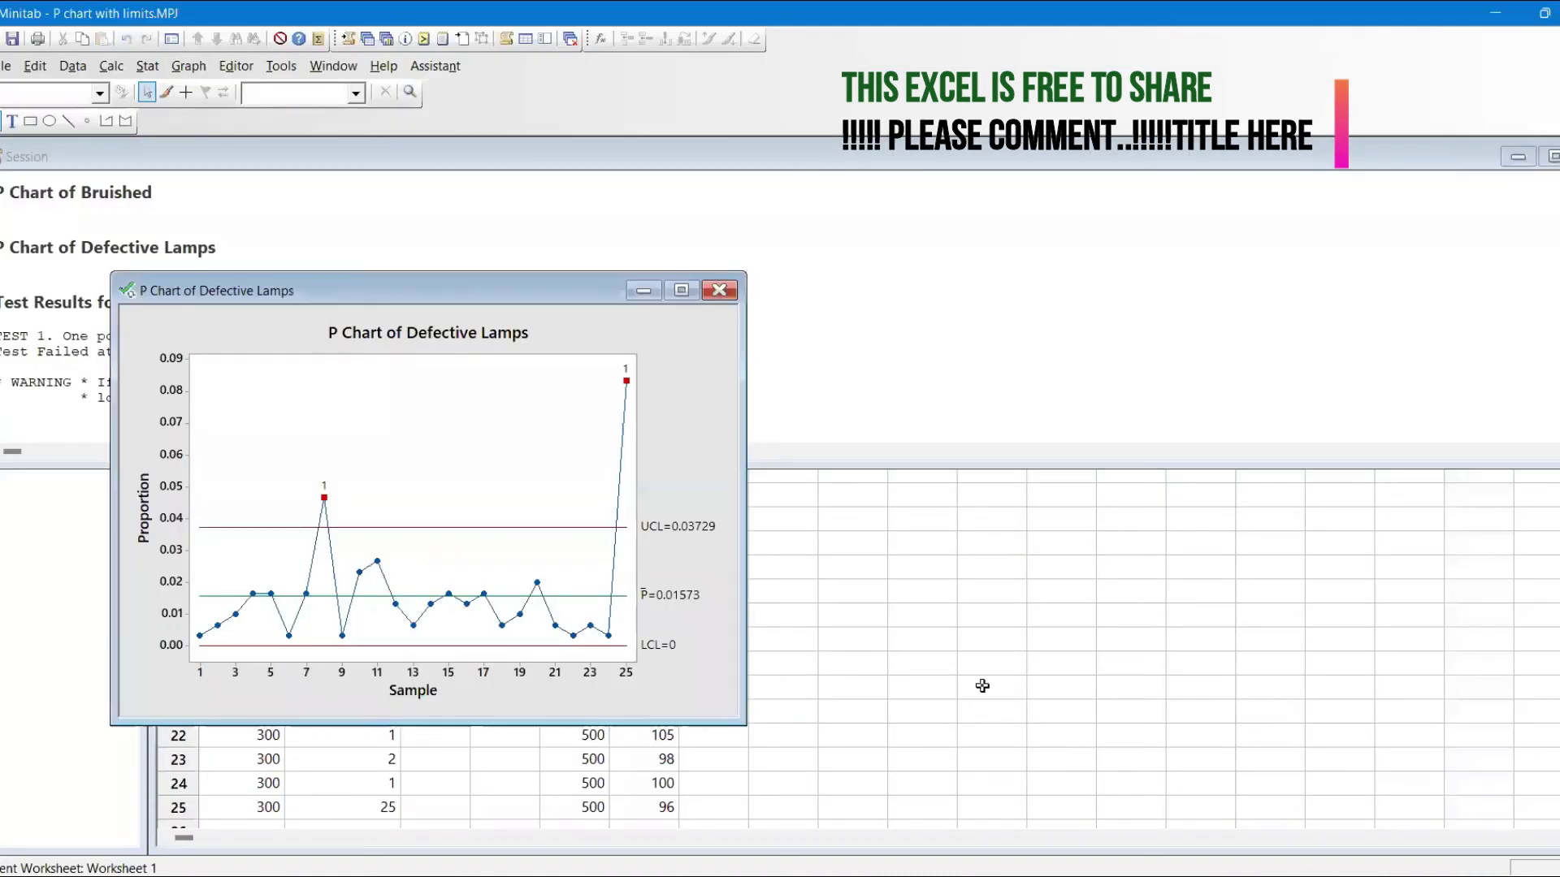
pyautogui.click(1517, 159)
pyautogui.click(643, 290)
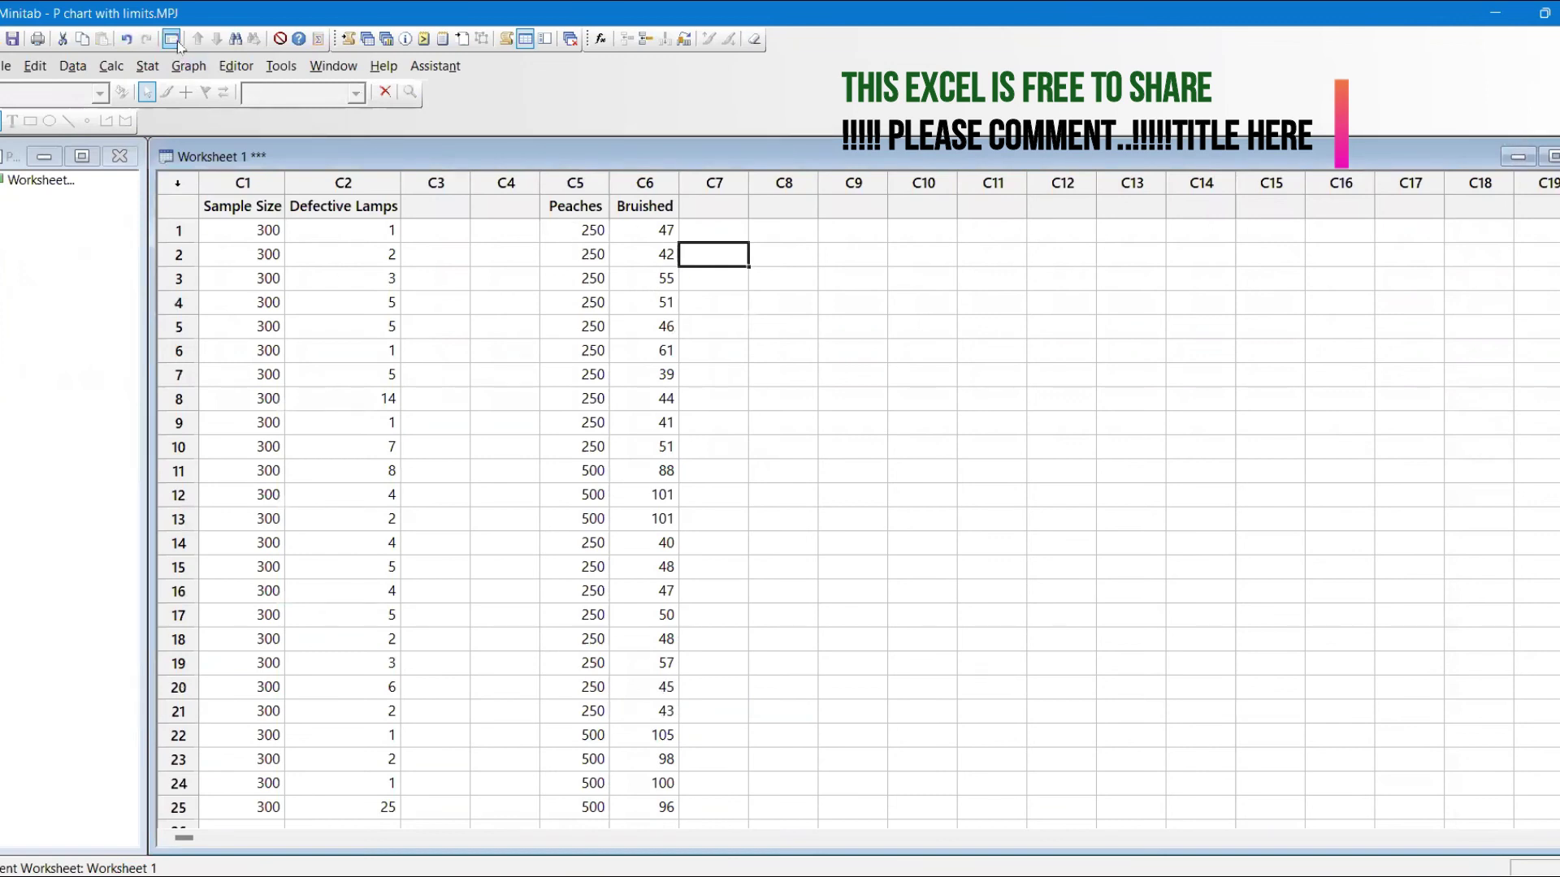
# Create a P chart with Bruished as the variable and Peaches as the subgroup sizes
pyautogui.click(154, 67)
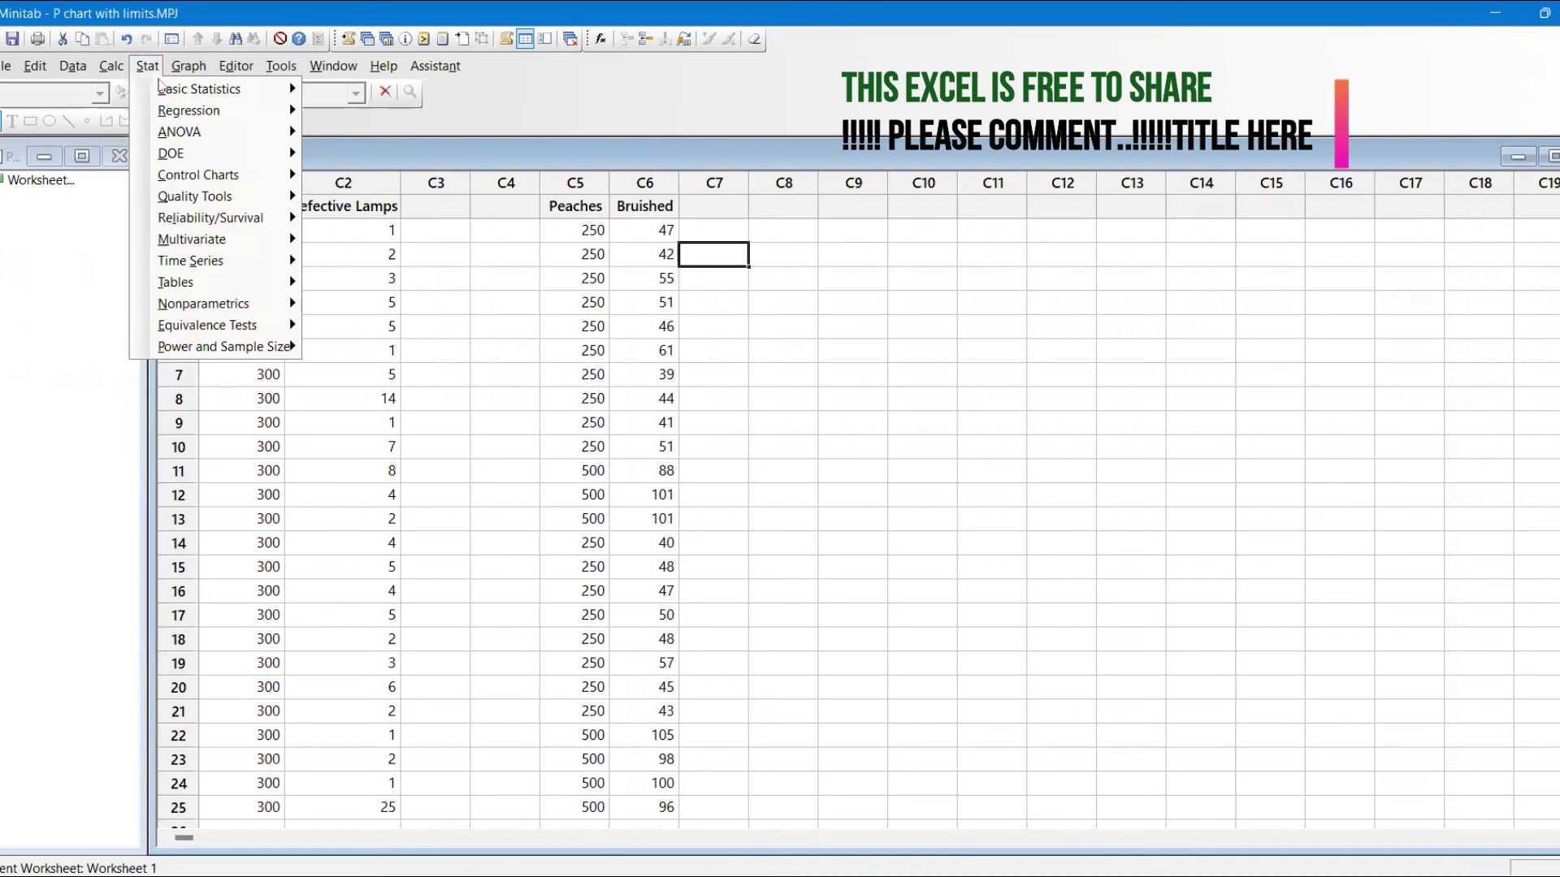
pyautogui.moveTo(203, 175)
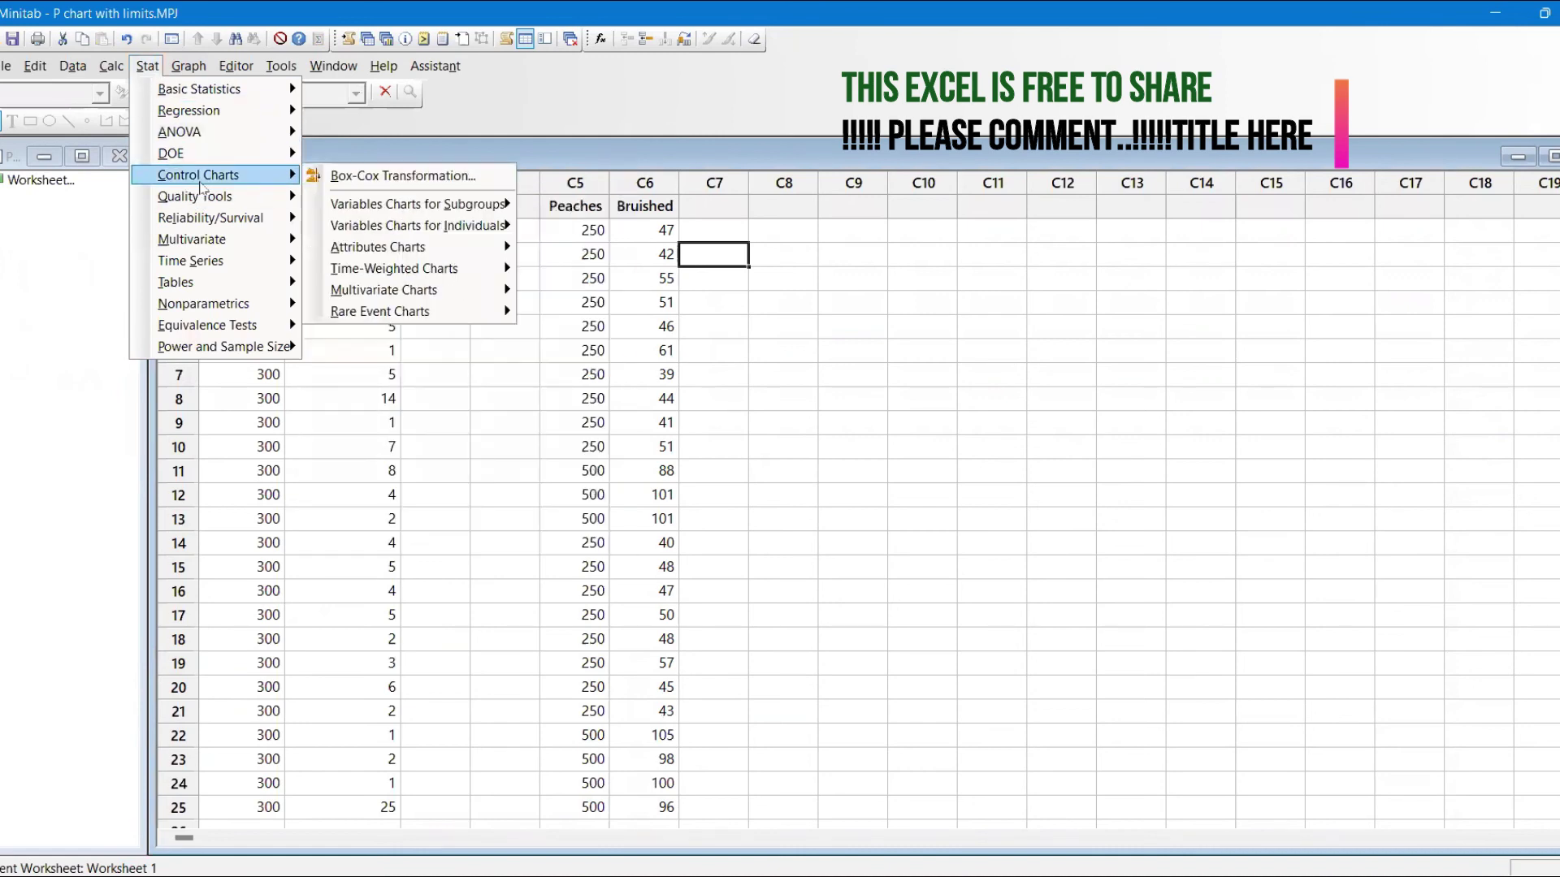
pyautogui.moveTo(418, 258)
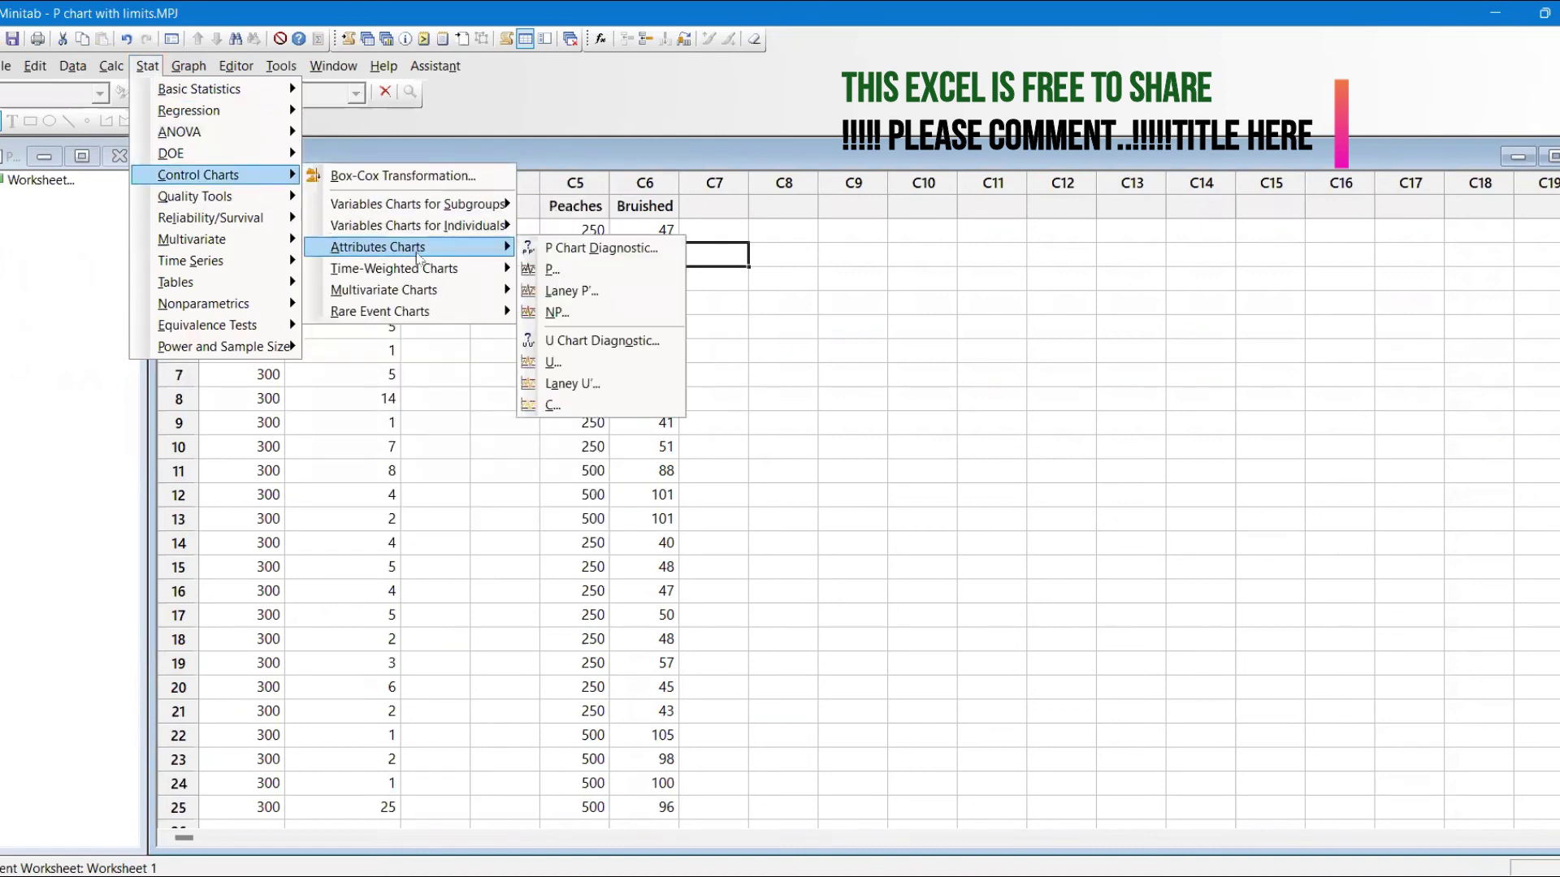
pyautogui.click(575, 272)
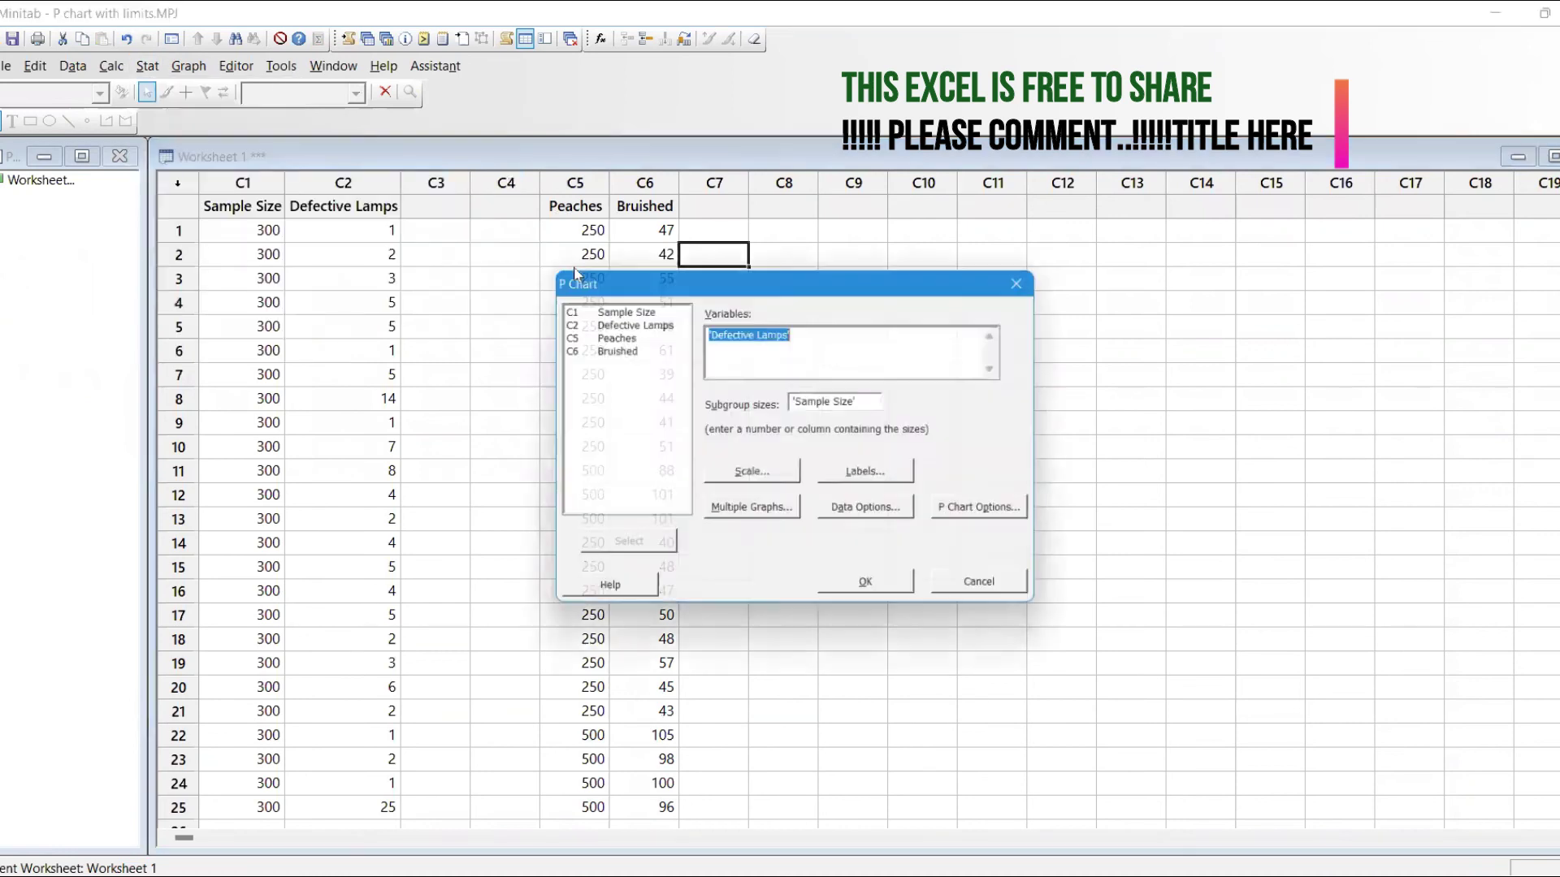
pyautogui.doubleClick(626, 349)
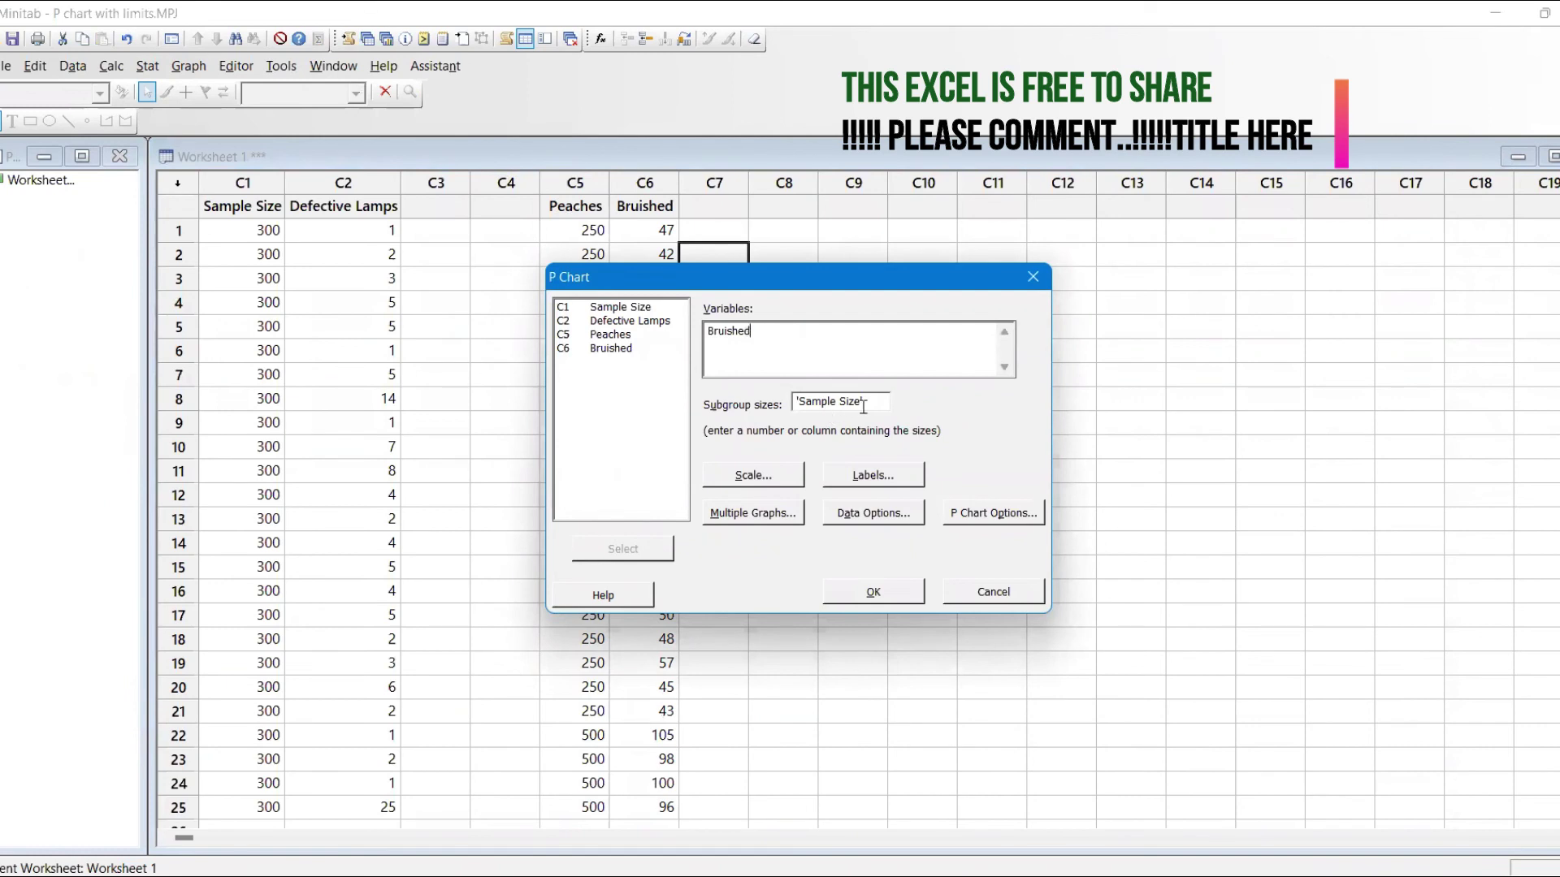
pyautogui.press('BackSpace')
pyautogui.press('BackSpace')
pyautogui.press('BackSpace')
pyautogui.press('BackSpace')
pyautogui.press('BackSpace')
pyautogui.press('BackSpace')
pyautogui.press('BackSpace')
pyautogui.press('BackSpace')
pyautogui.press('BackSpace')
pyautogui.press('BackSpace')
pyautogui.press('BackSpace')
pyautogui.press('BackSpace')
pyautogui.press('BackSpace')
pyautogui.doubleClick(642, 335)
pyautogui.click(875, 588)
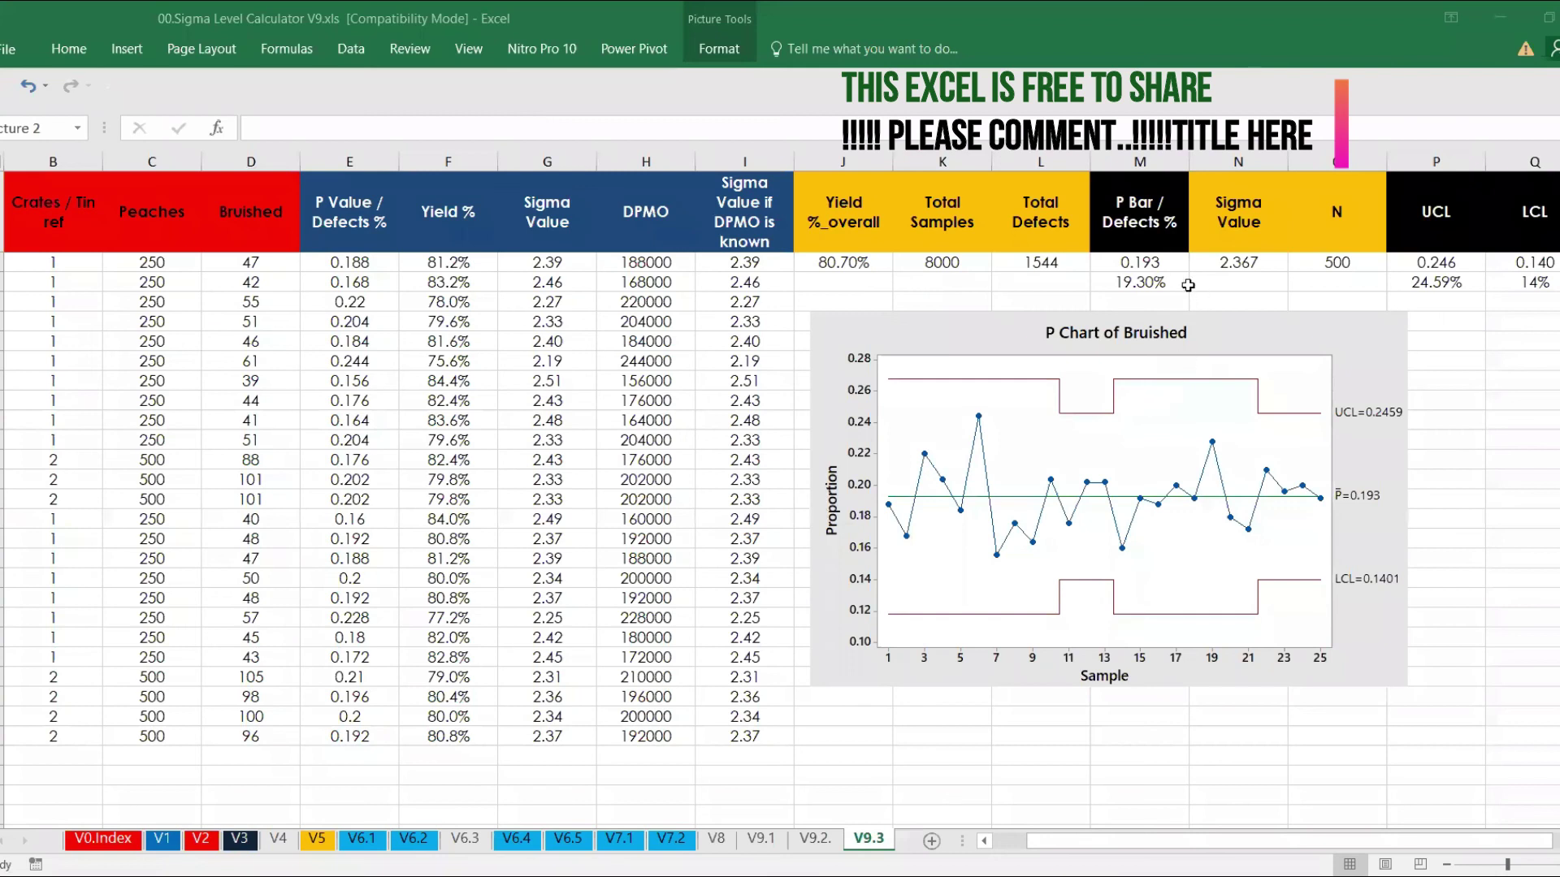
# In Excel, review the P Bar and LCL formulas, and display the UCL value in P2 with four decimals
pyautogui.click(1144, 262)
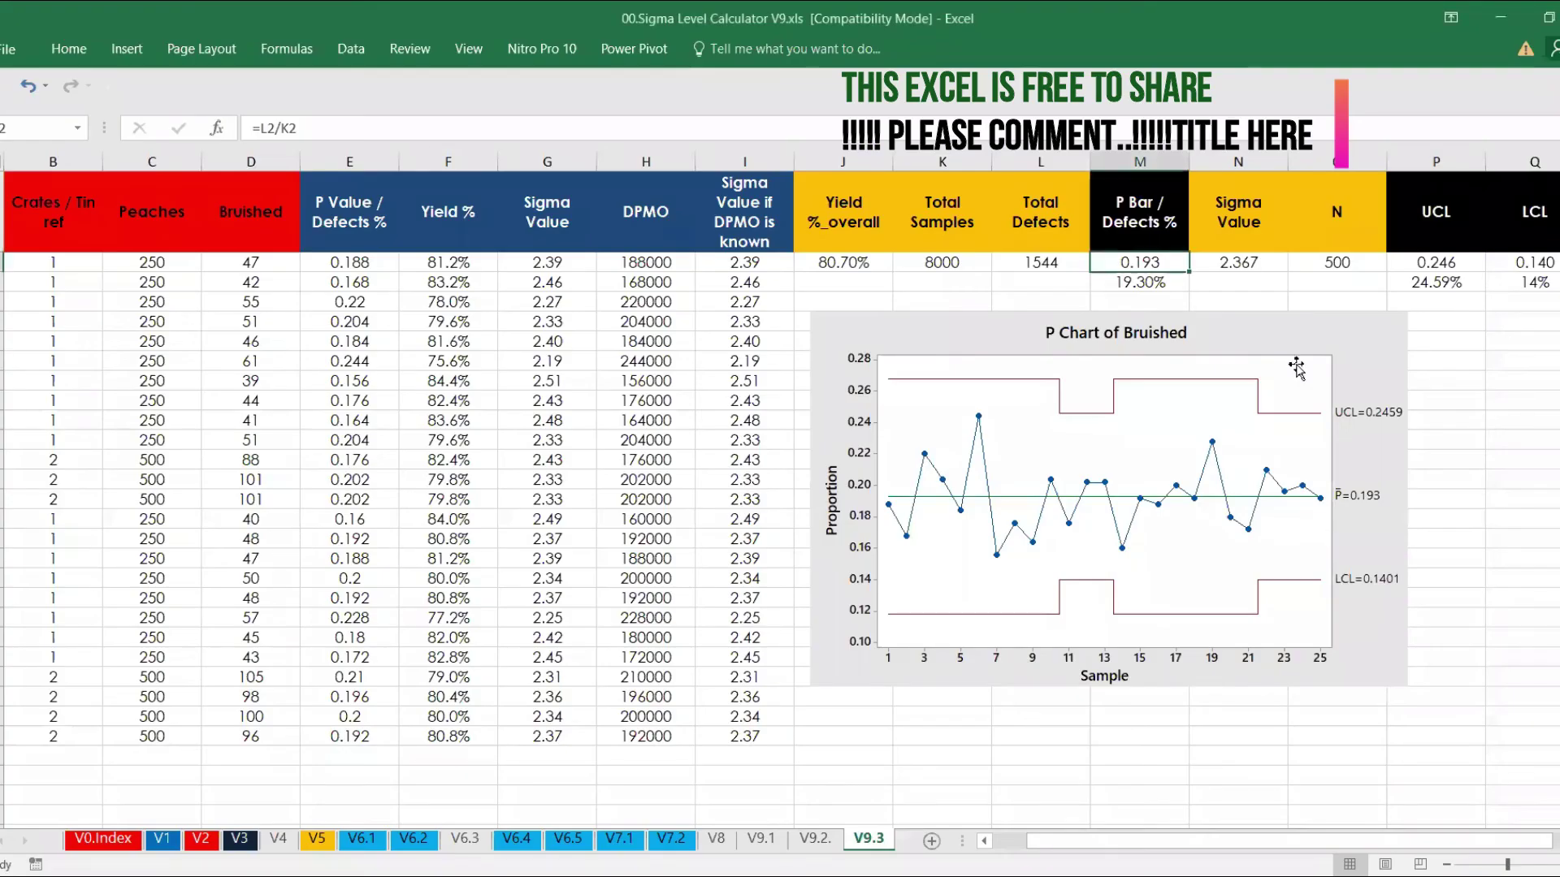
pyautogui.click(1532, 263)
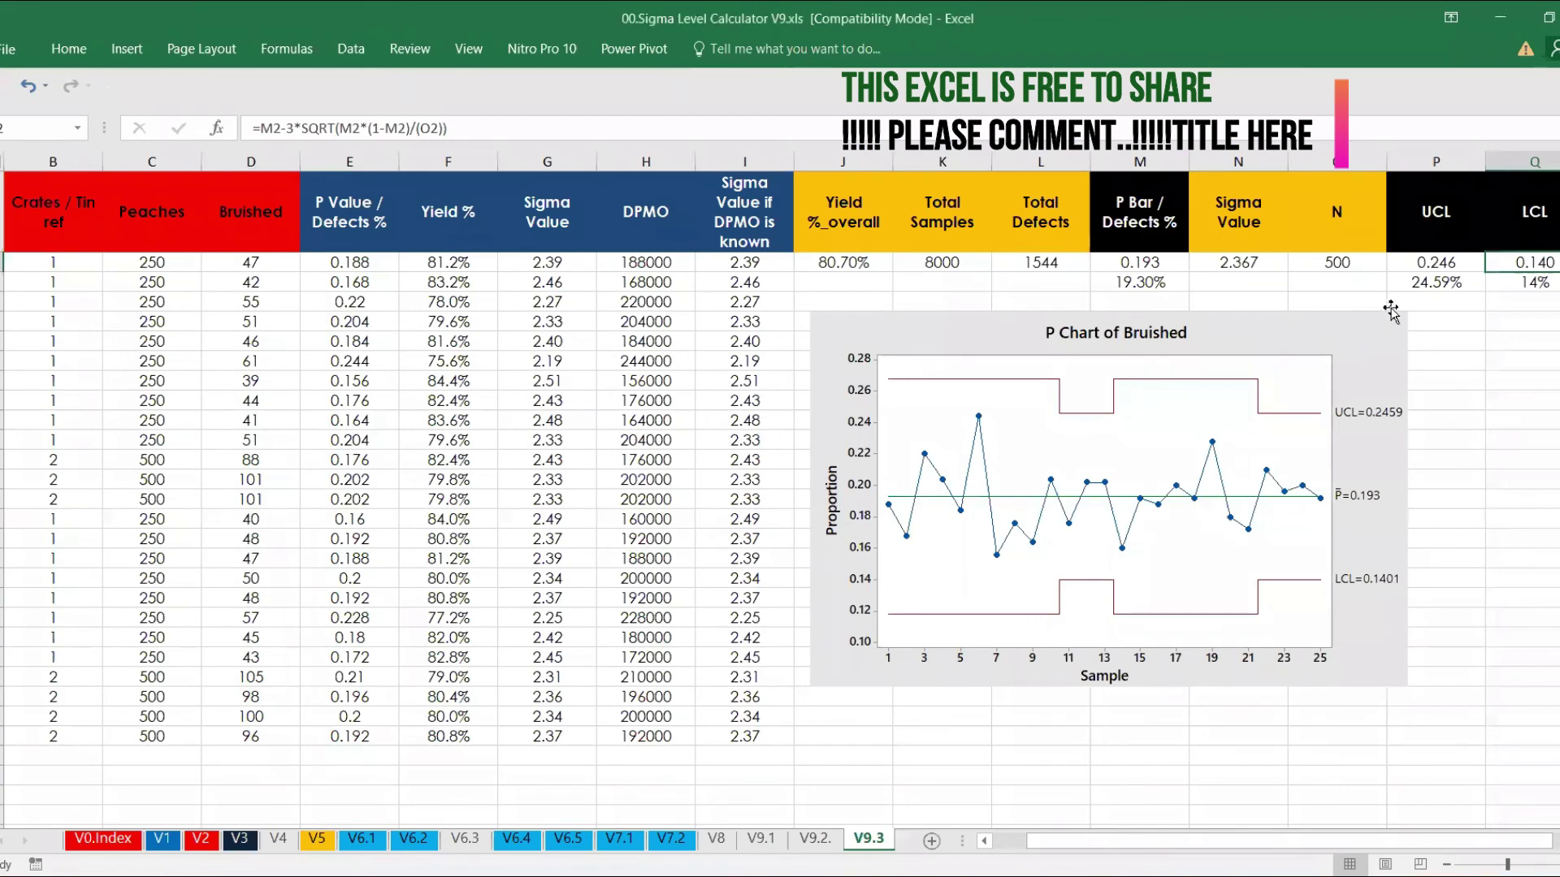
pyautogui.click(1420, 266)
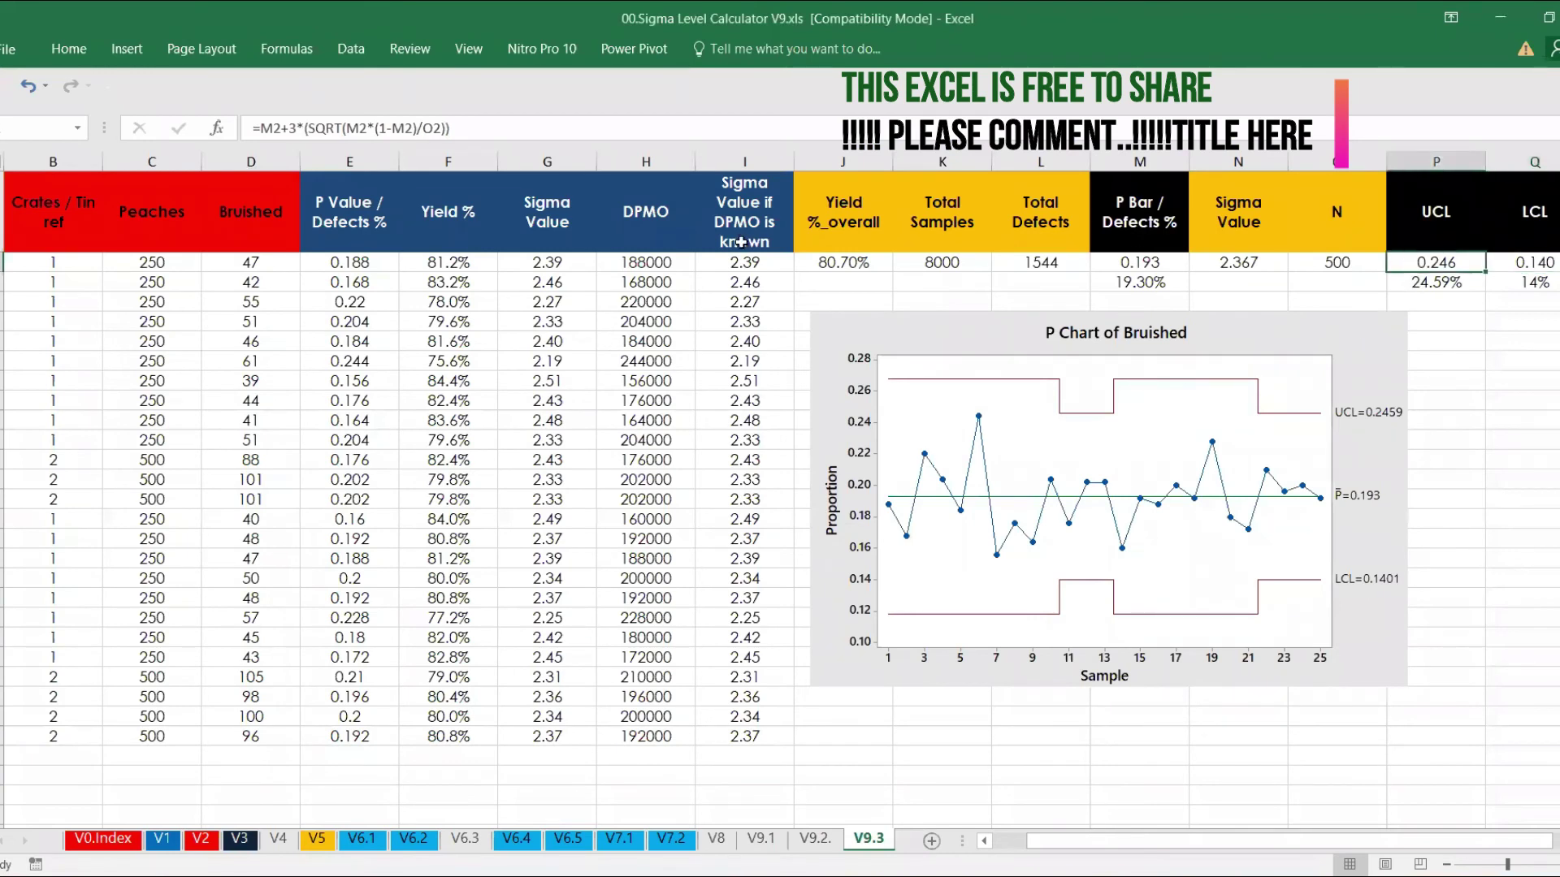
pyautogui.click(69, 49)
pyautogui.click(703, 116)
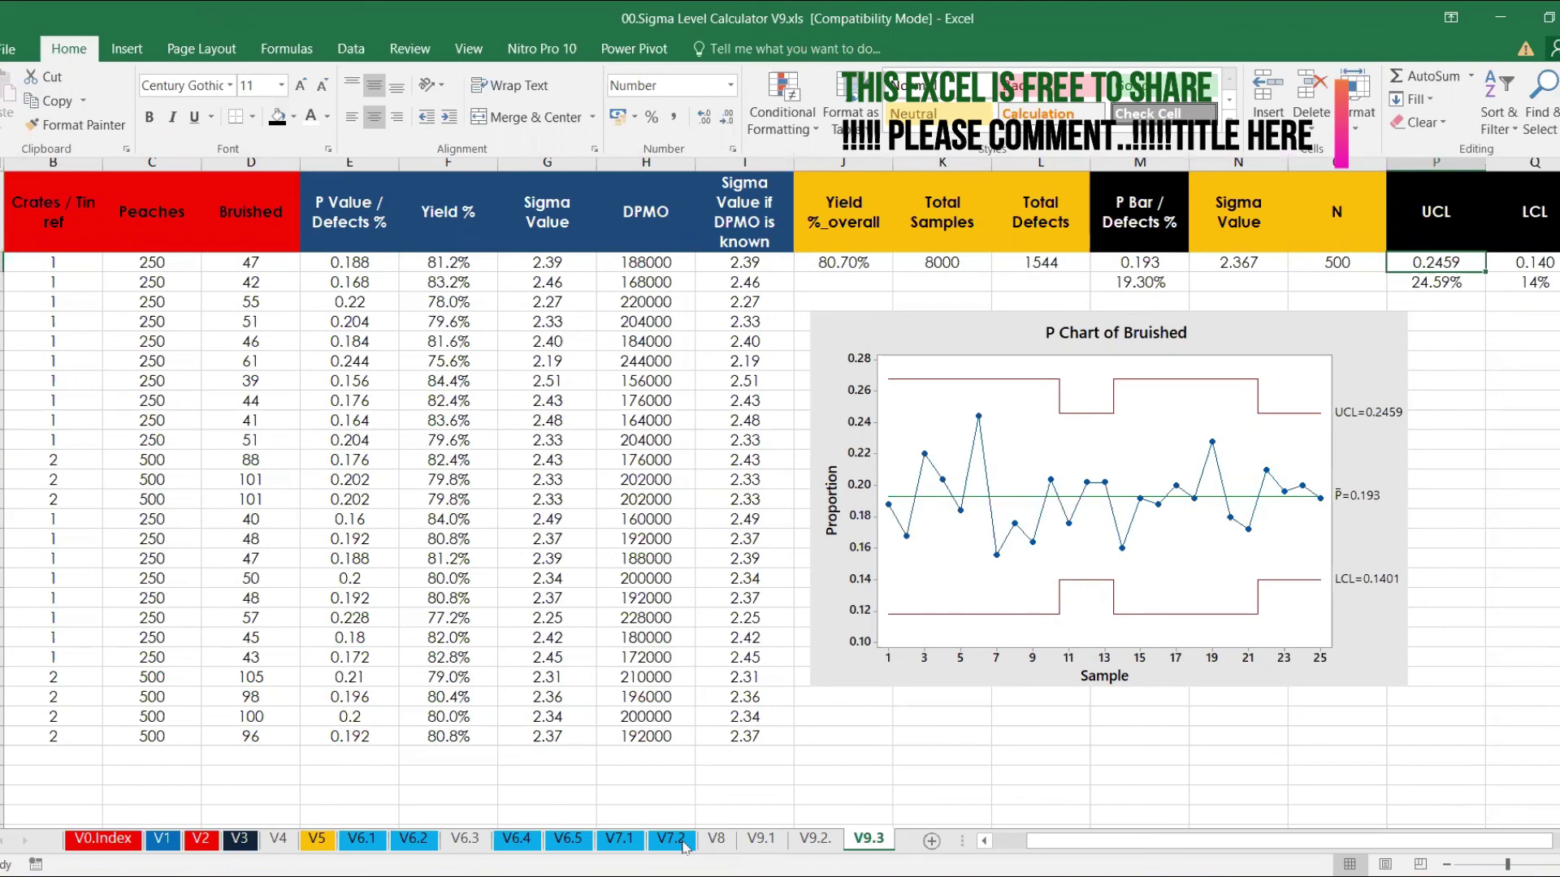
pyautogui.hotkey('ctrl', 'F1')
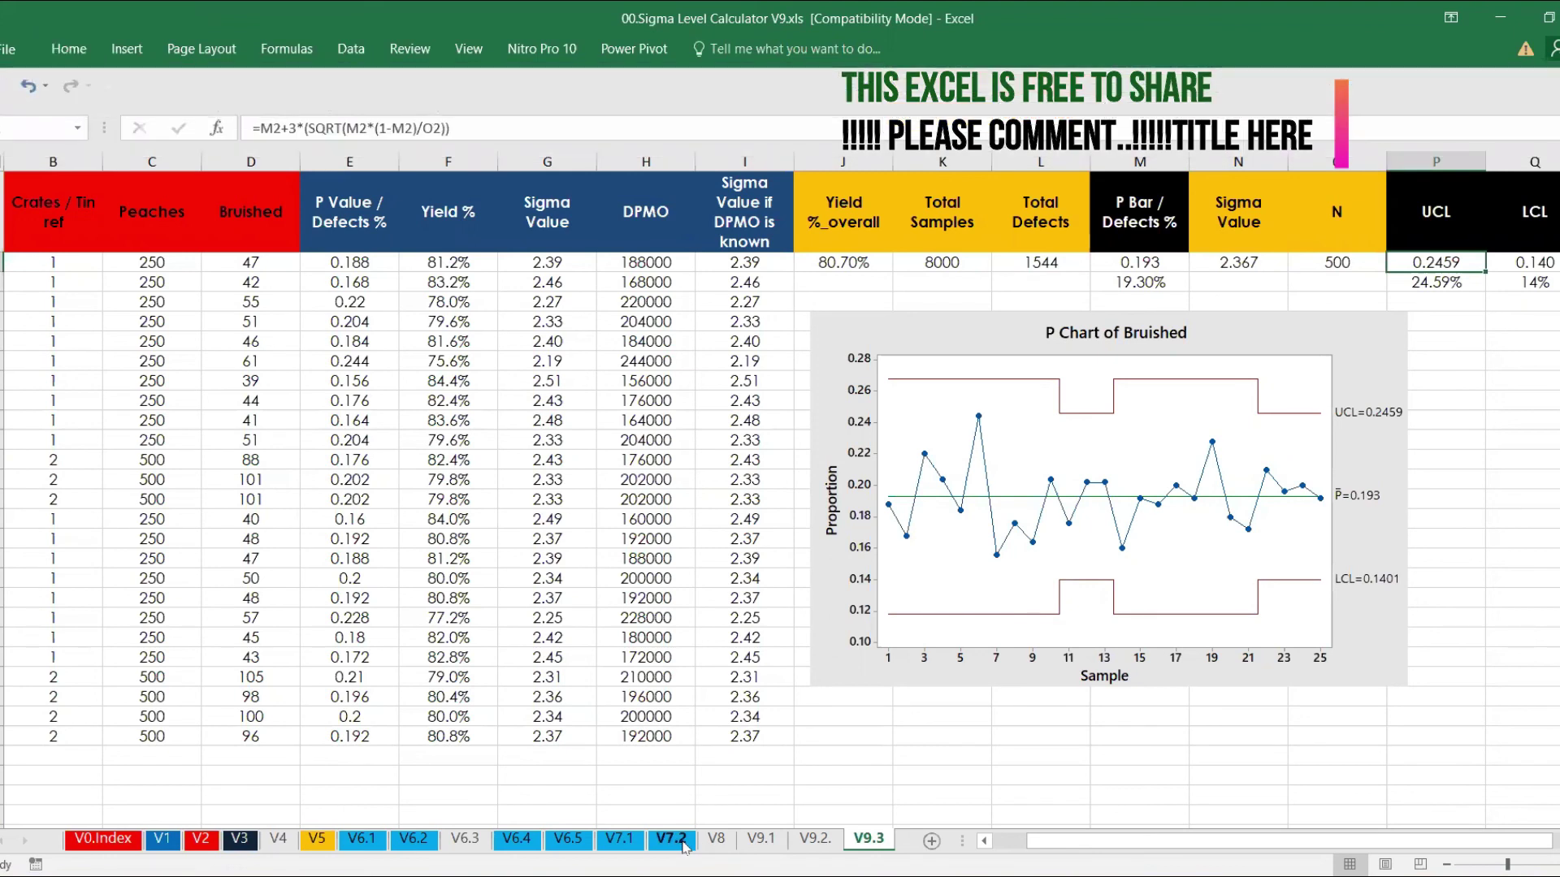
# Set the Peaches sample size to 500 for shipments 9 and 5, in cells C10 and C6
pyautogui.click(583, 653)
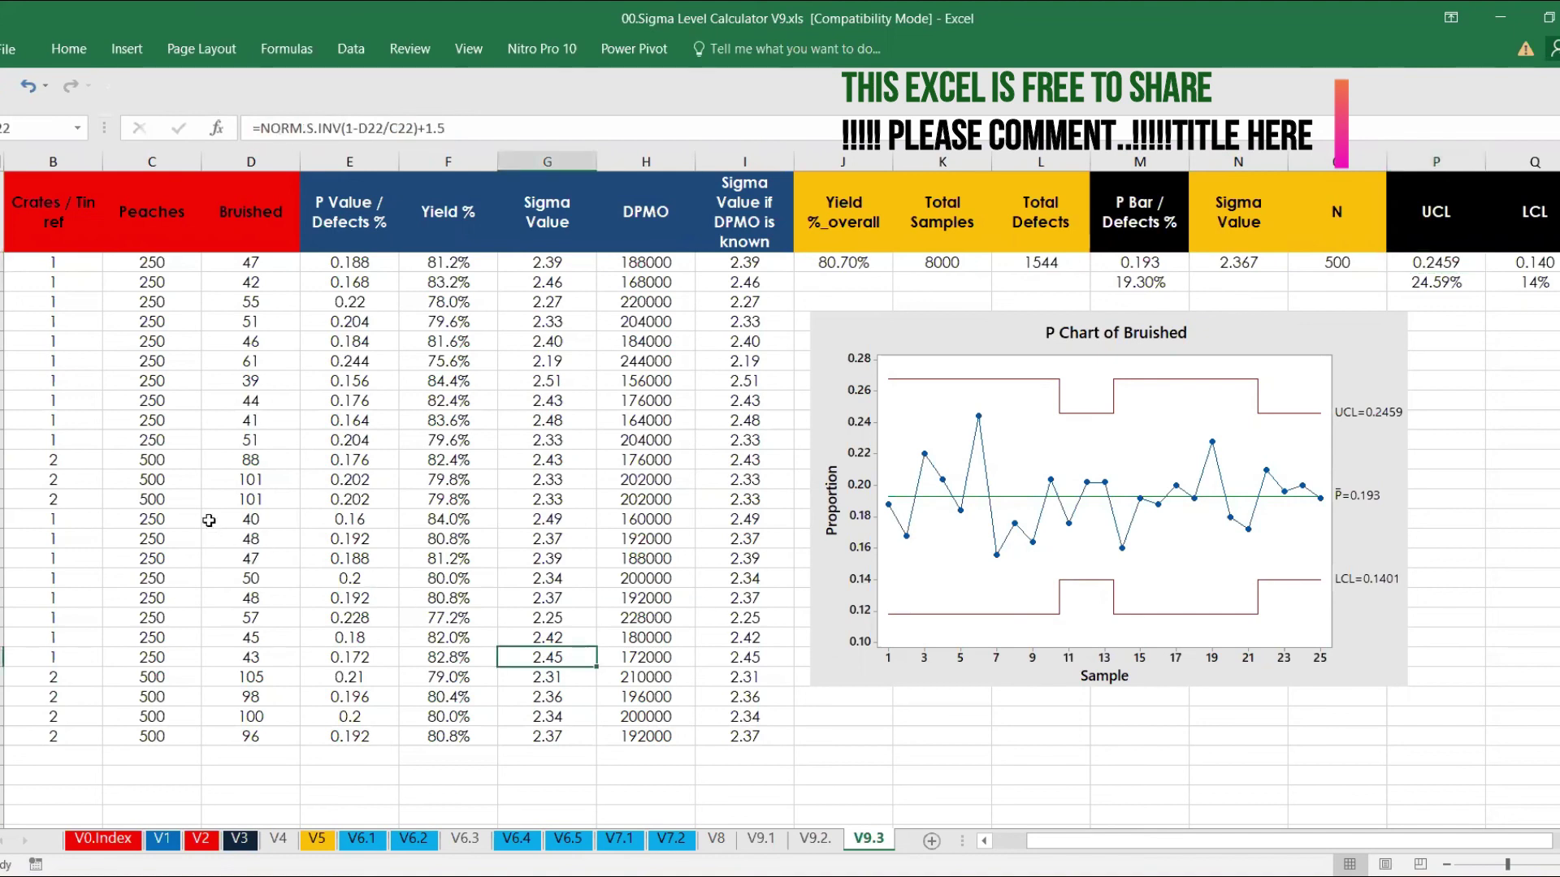
pyautogui.click(174, 423)
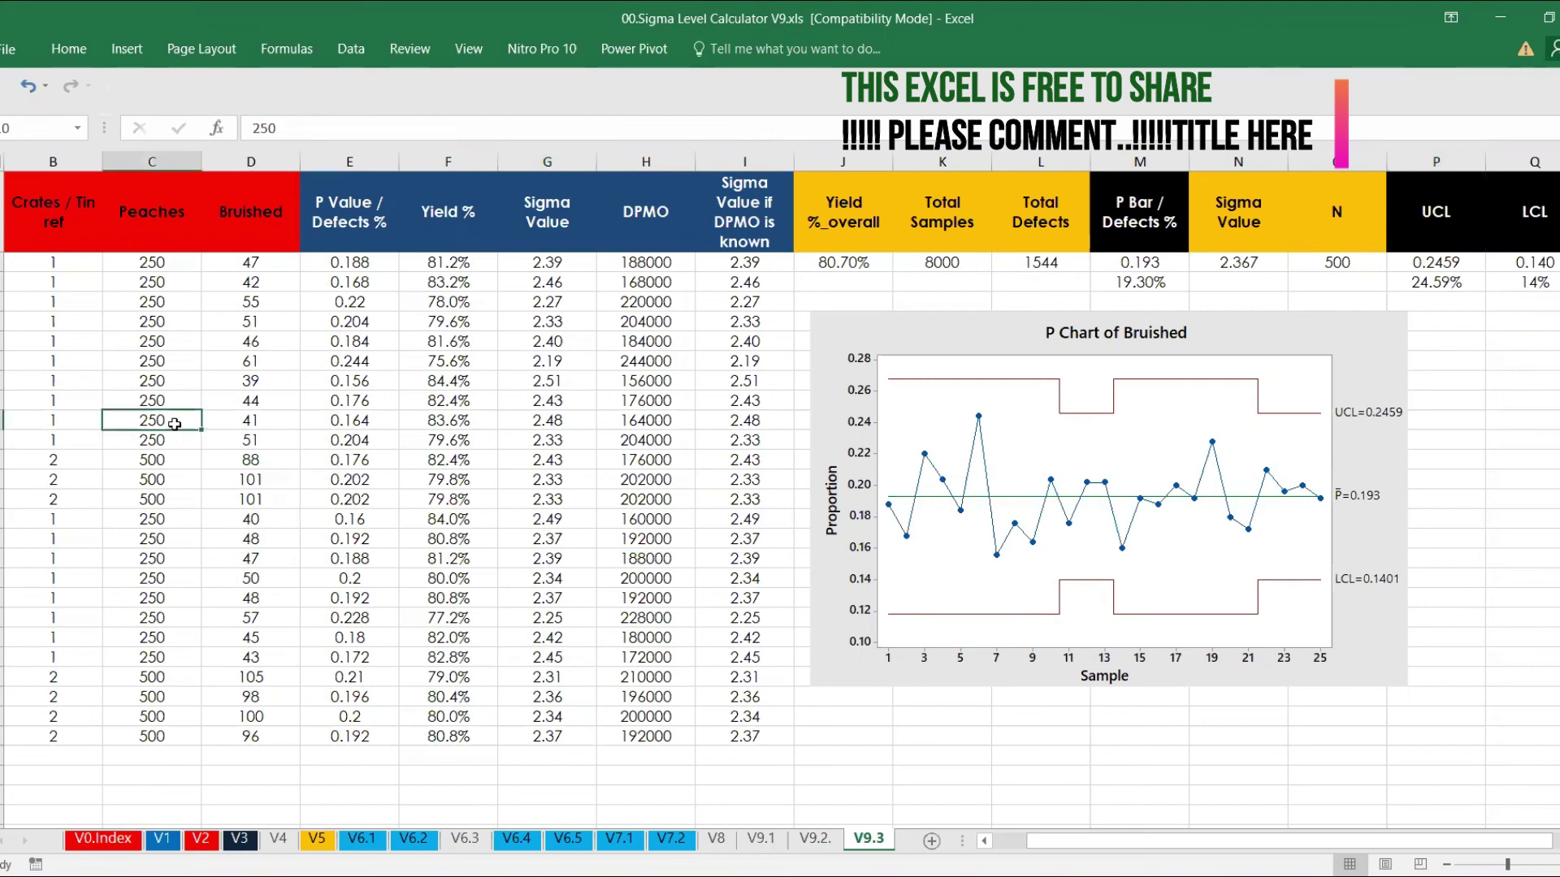
pyautogui.write('500')
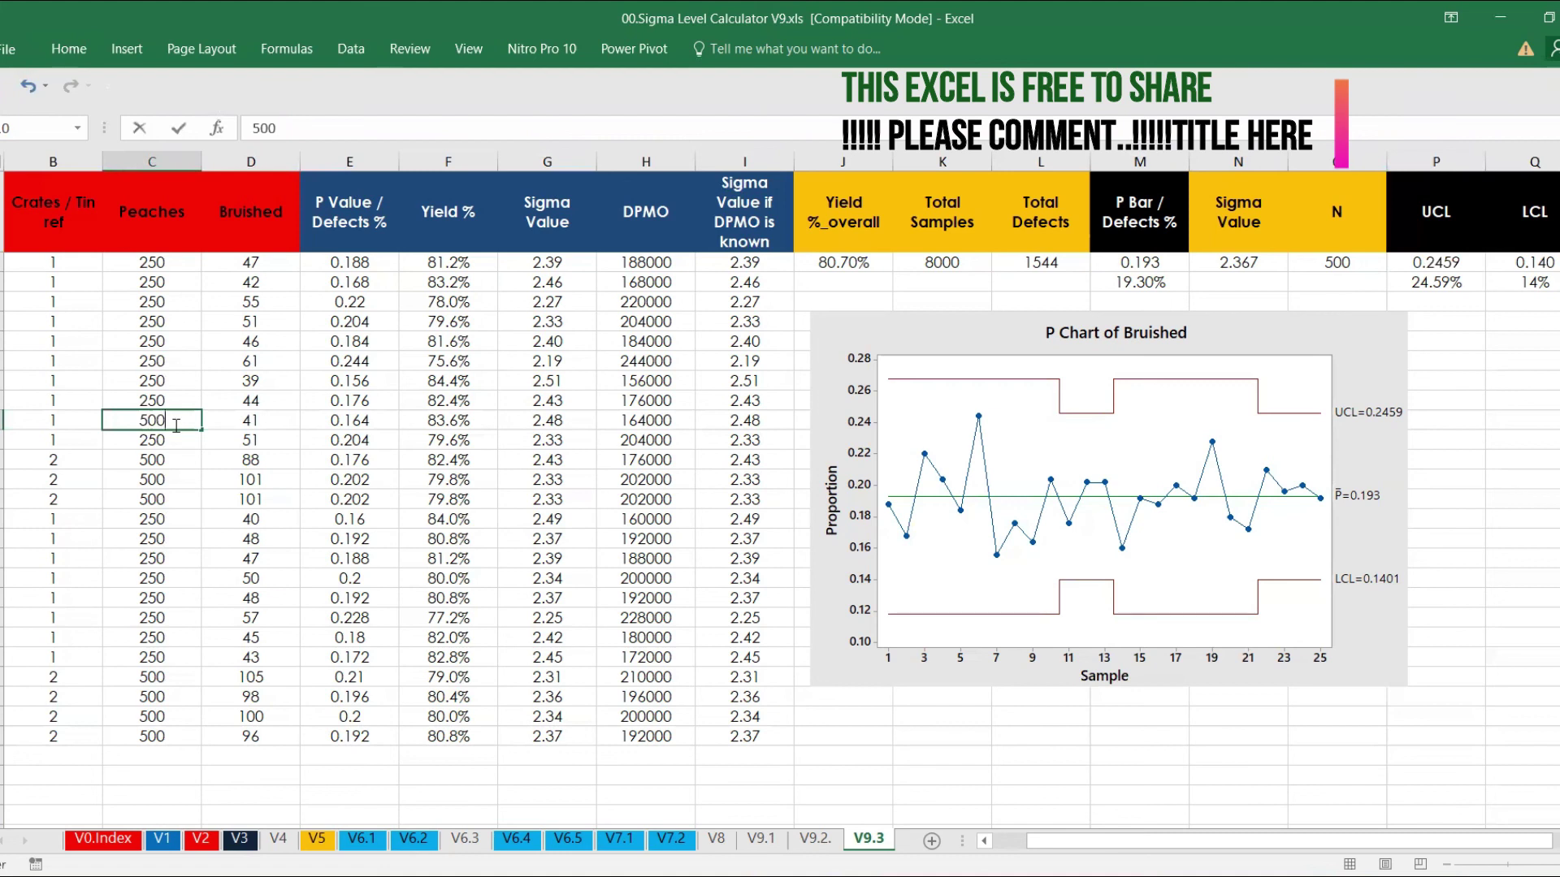
pyautogui.press('Return')
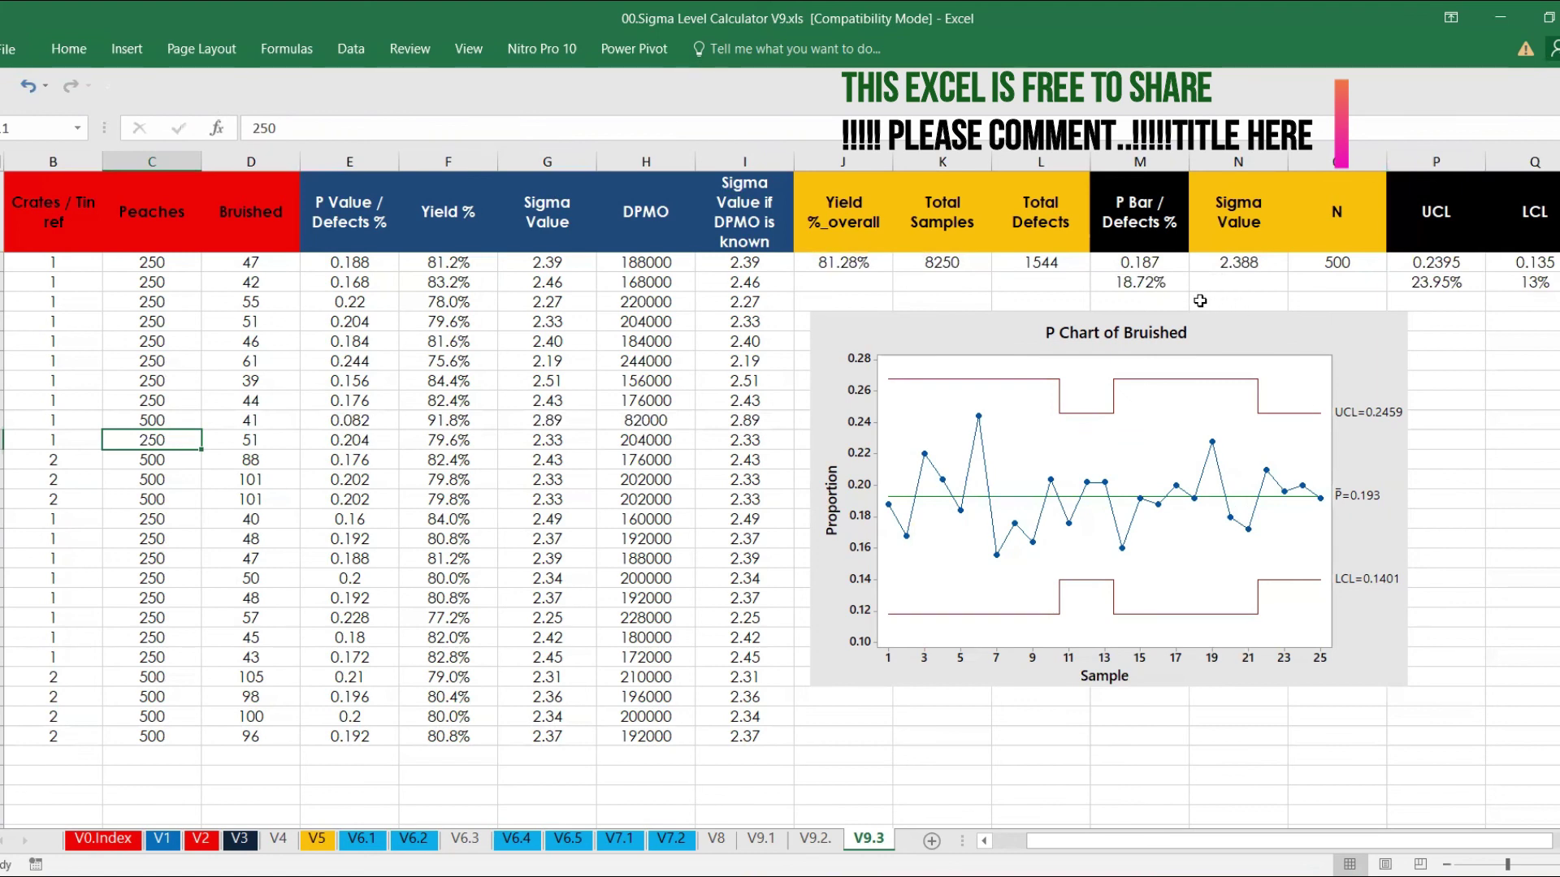
pyautogui.click(174, 348)
pyautogui.write('500')
pyautogui.press('Return')
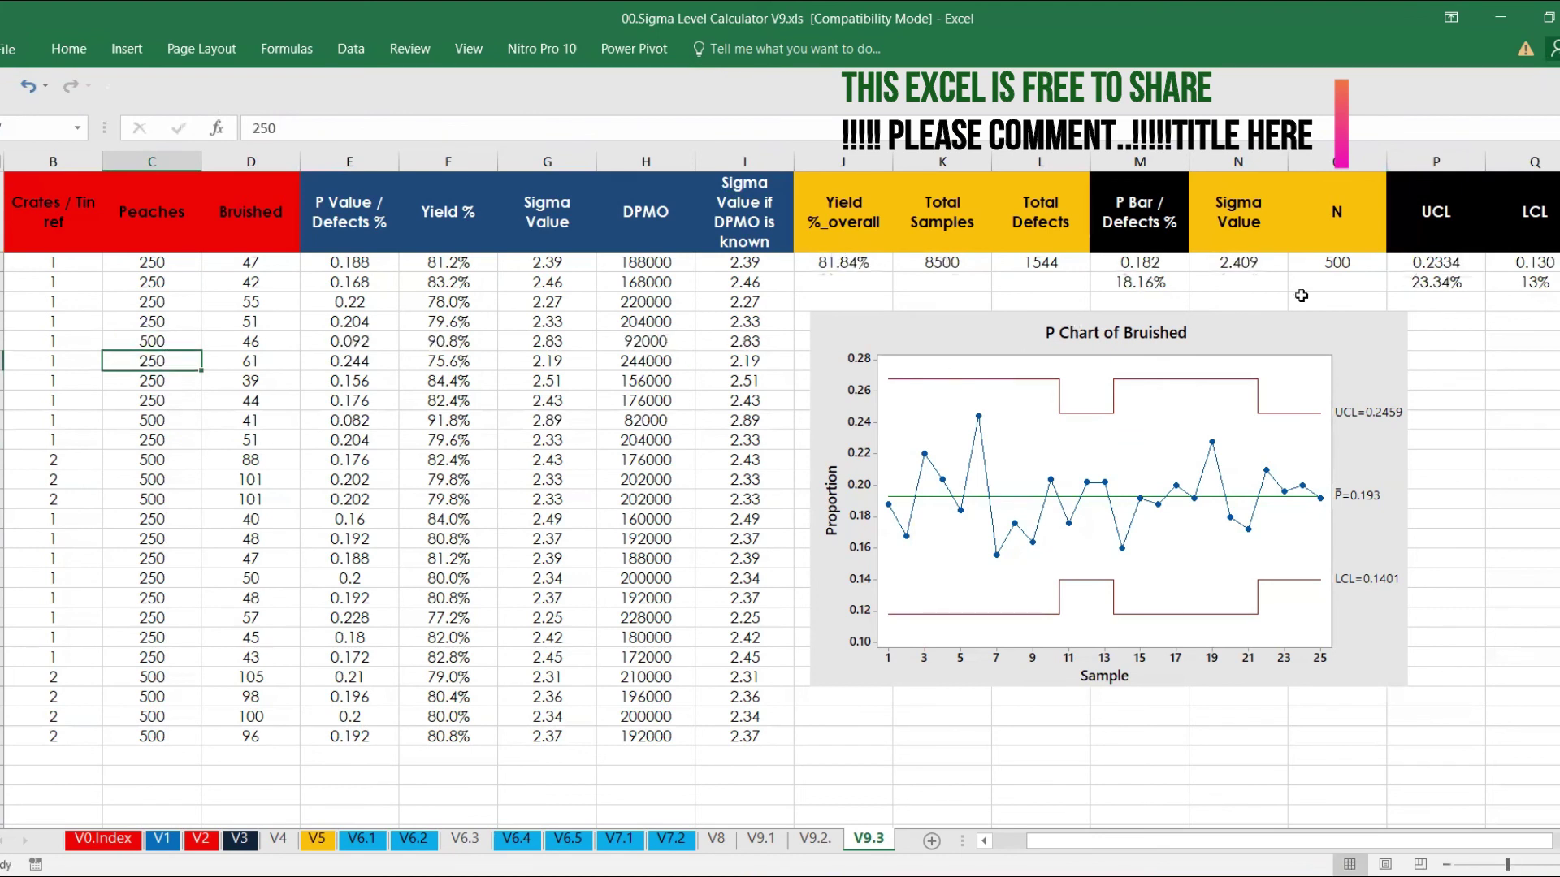